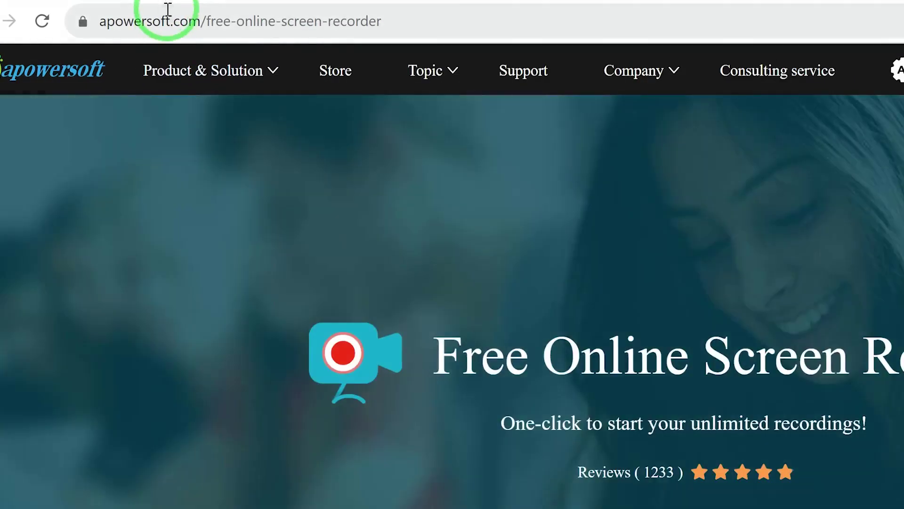
Launch the free online screen recorder and enable the c922 Pro Stream Webcam as the camera source.
{"action": "left_click", "coordinate": [156, 4]}
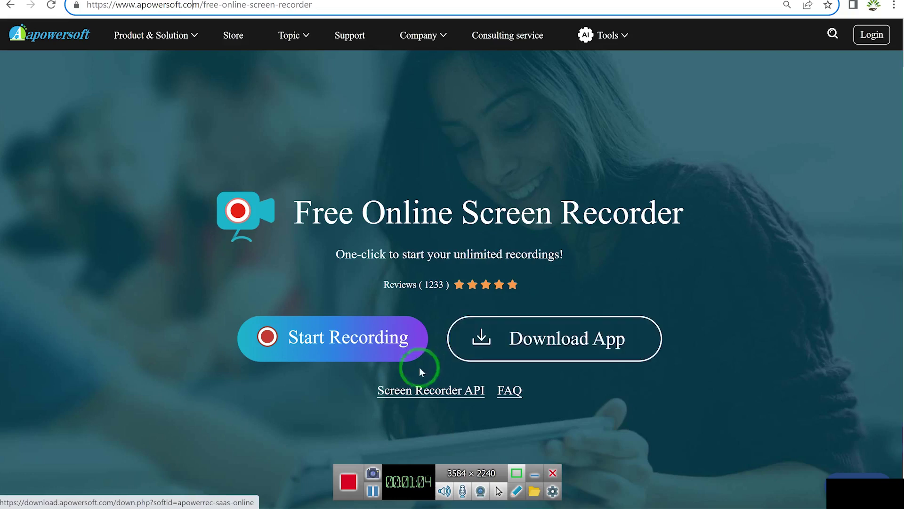
{"action": "left_click", "coordinate": [343, 348]}
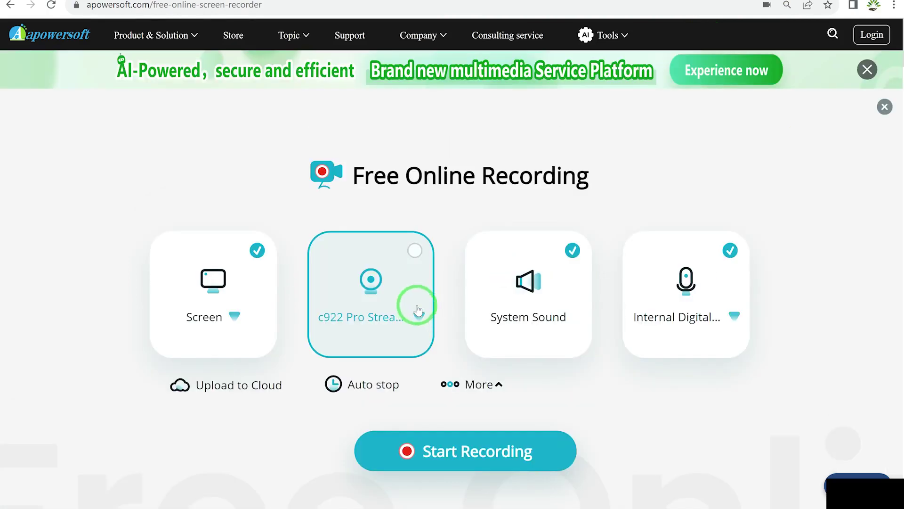
{"action": "left_click", "coordinate": [419, 316]}
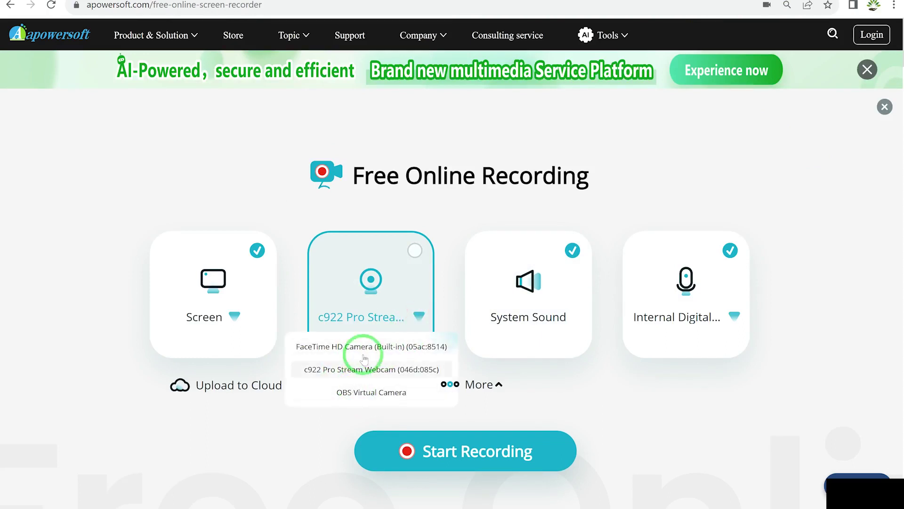
{"action": "left_click", "coordinate": [372, 371]}
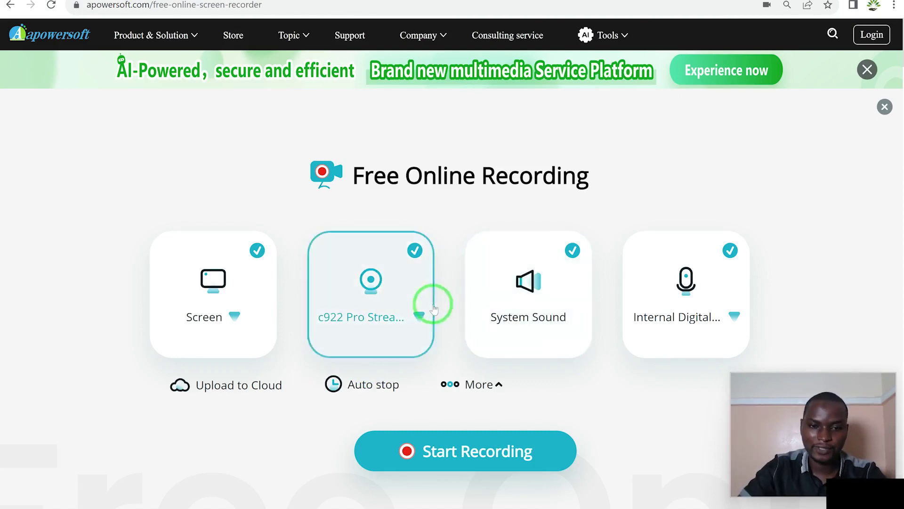
Start a recording that shares the entire screen together with system audio.
{"action": "left_click", "coordinate": [507, 453]}
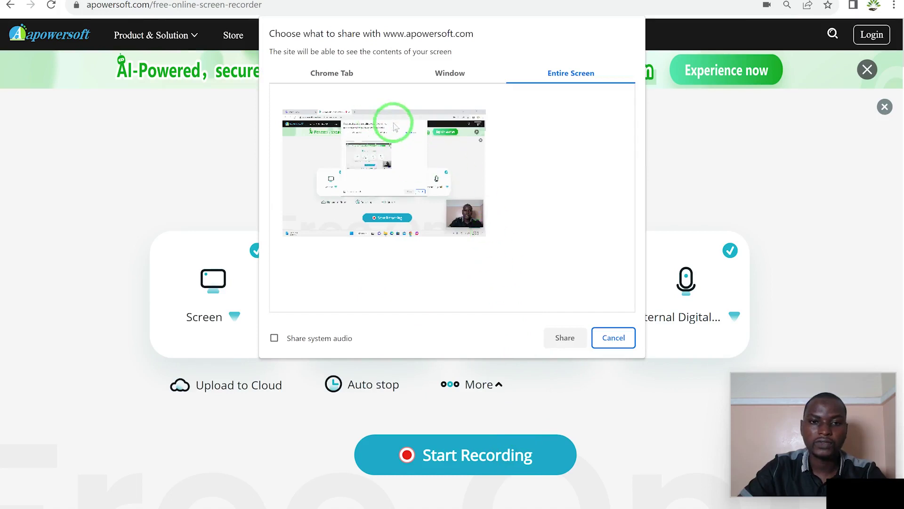
{"action": "left_click", "coordinate": [329, 78]}
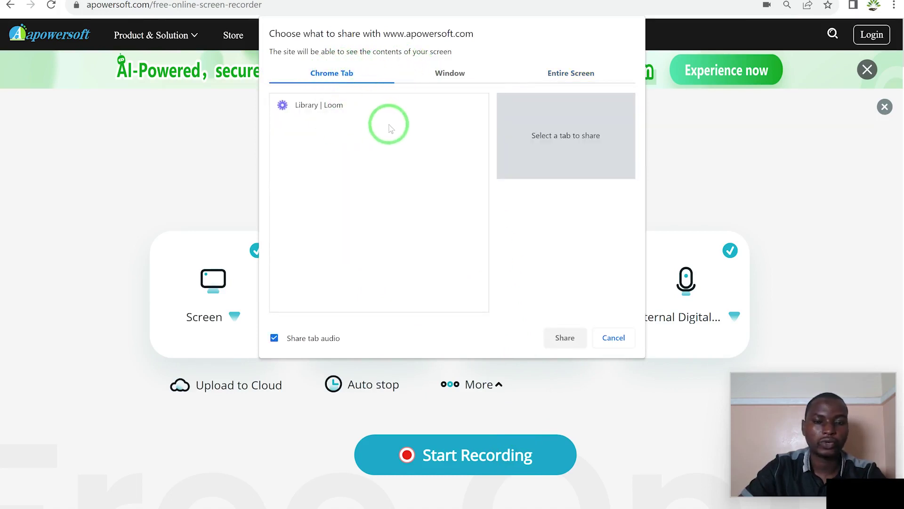
{"action": "left_click", "coordinate": [447, 74]}
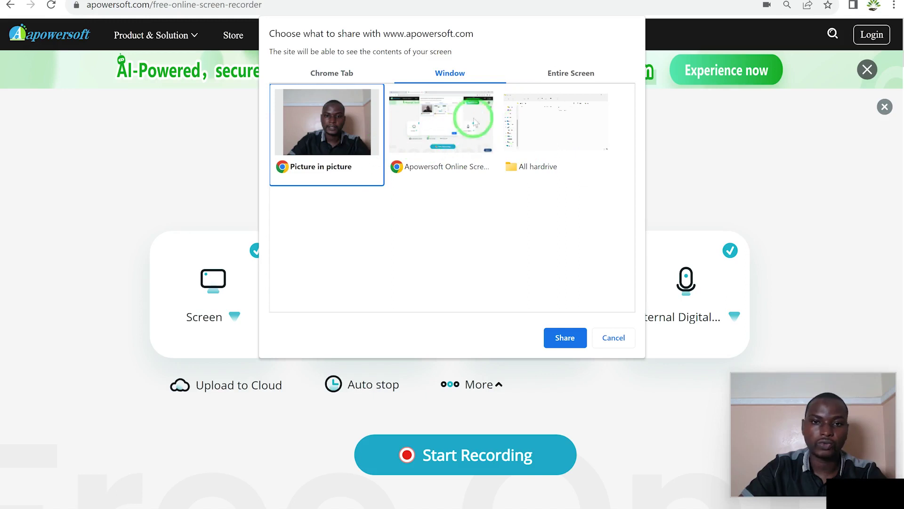
{"action": "left_click", "coordinate": [575, 73]}
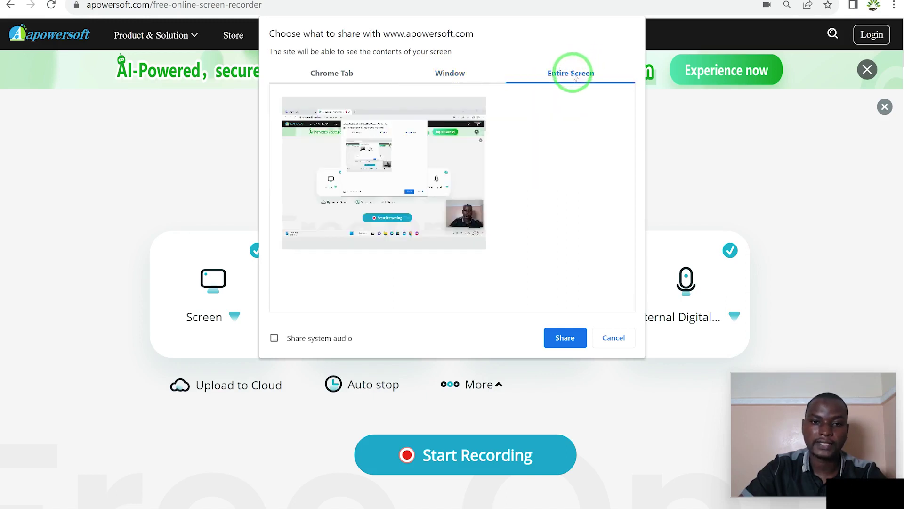
{"action": "left_click", "coordinate": [274, 338]}
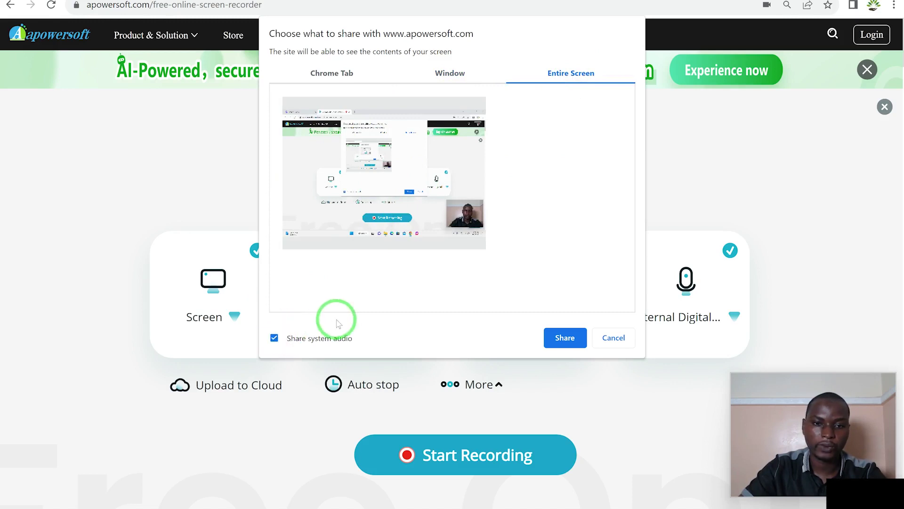
{"action": "left_click", "coordinate": [428, 148]}
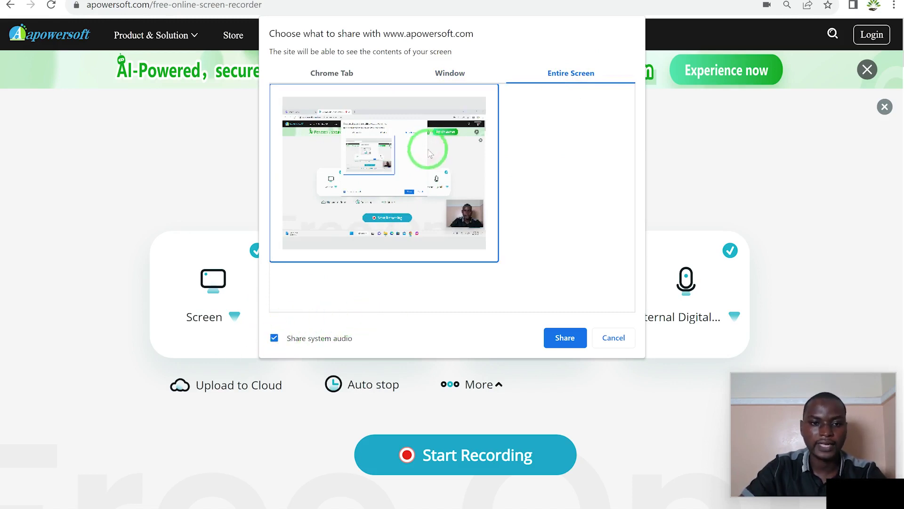
{"action": "left_click", "coordinate": [565, 337]}
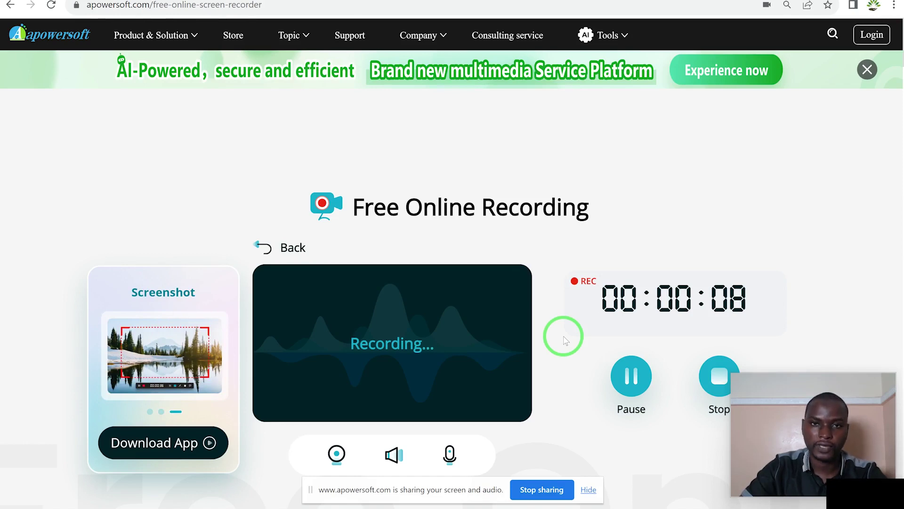
Record browsing through the recorder page down to the User Guide section, and stop sharing the screen.
{"action": "scroll", "coordinate": [388, 357], "scroll_direction": "down", "scroll_amount": 3}
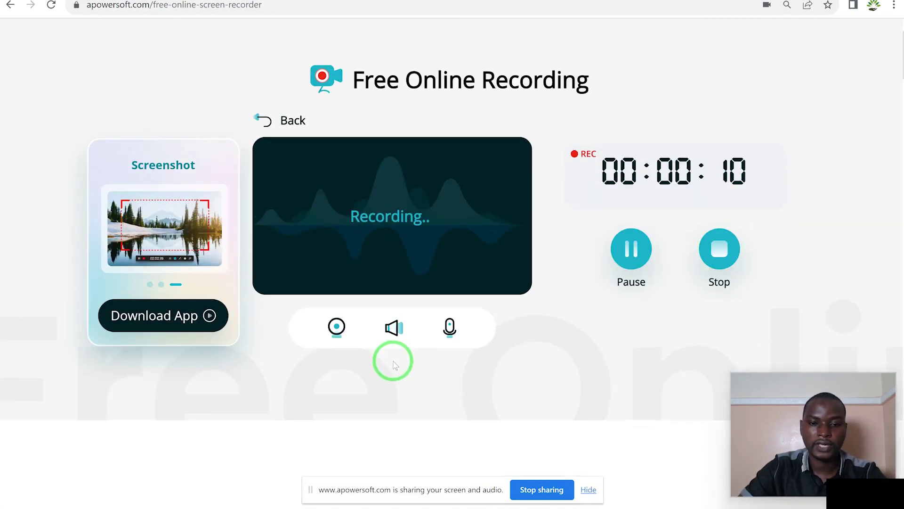
{"action": "scroll", "coordinate": [394, 365], "scroll_direction": "down", "scroll_amount": 10}
{"action": "scroll", "coordinate": [410, 348], "scroll_direction": "up", "scroll_amount": 12}
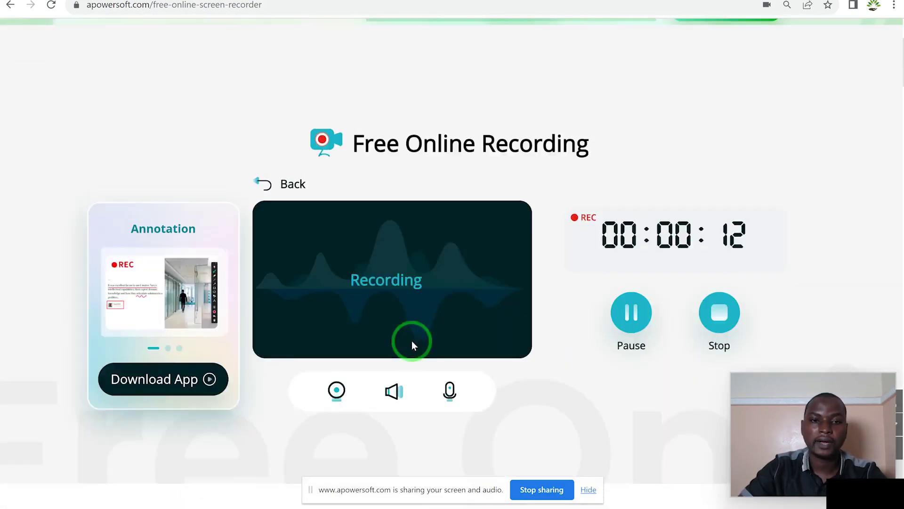
{"action": "scroll", "coordinate": [412, 343], "scroll_direction": "up", "scroll_amount": 2}
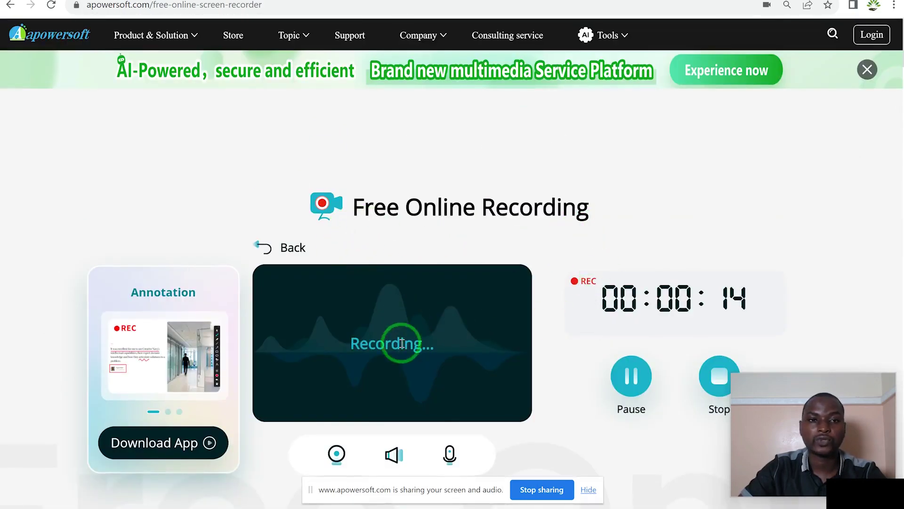
{"action": "scroll", "coordinate": [402, 343], "scroll_direction": "down", "scroll_amount": 9}
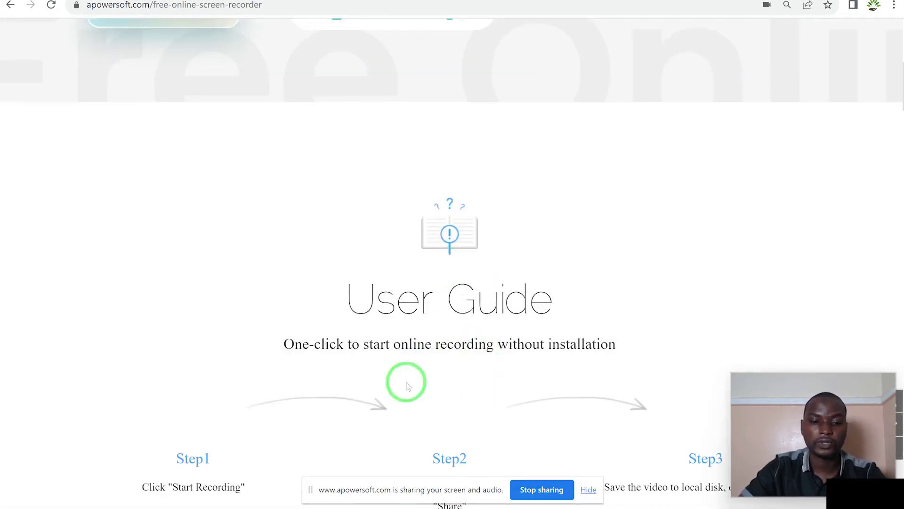
{"action": "left_click", "coordinate": [542, 489]}
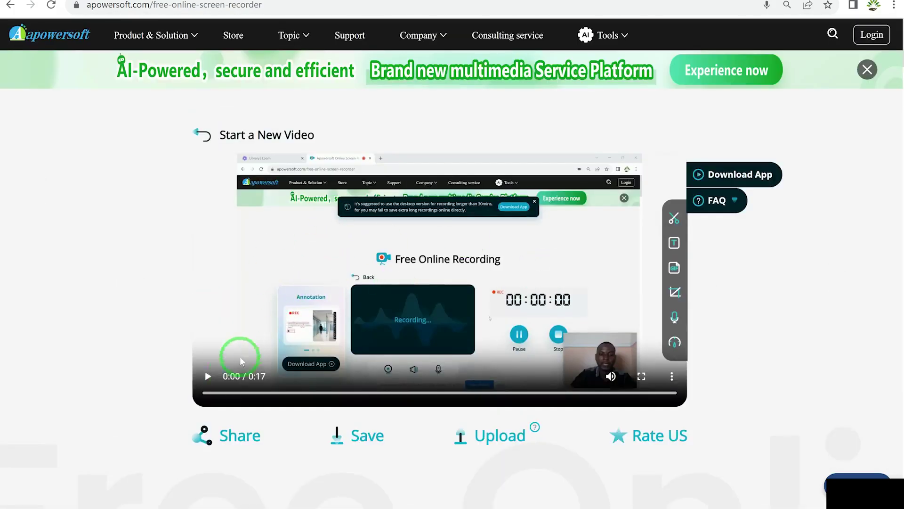
Play back the finished recording and pause it at 0:10.
{"action": "left_click", "coordinate": [204, 376]}
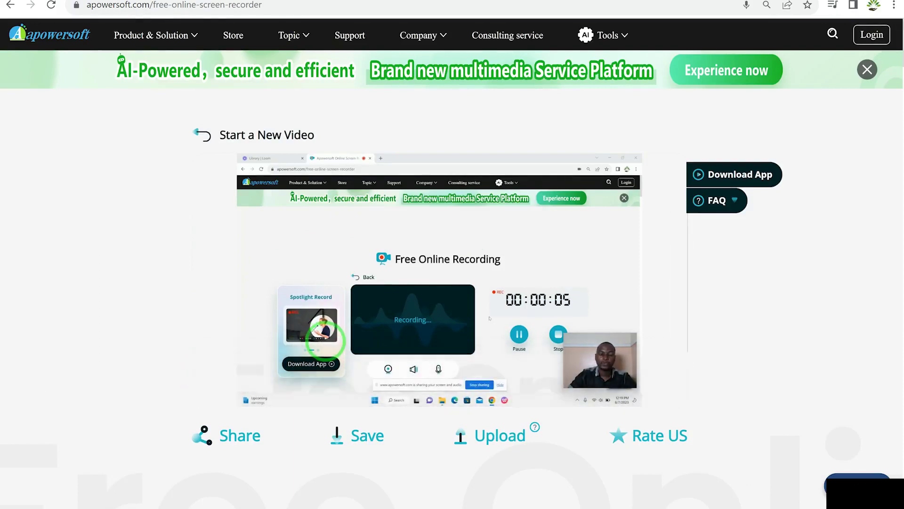
{"action": "mouse_move", "coordinate": [328, 344]}
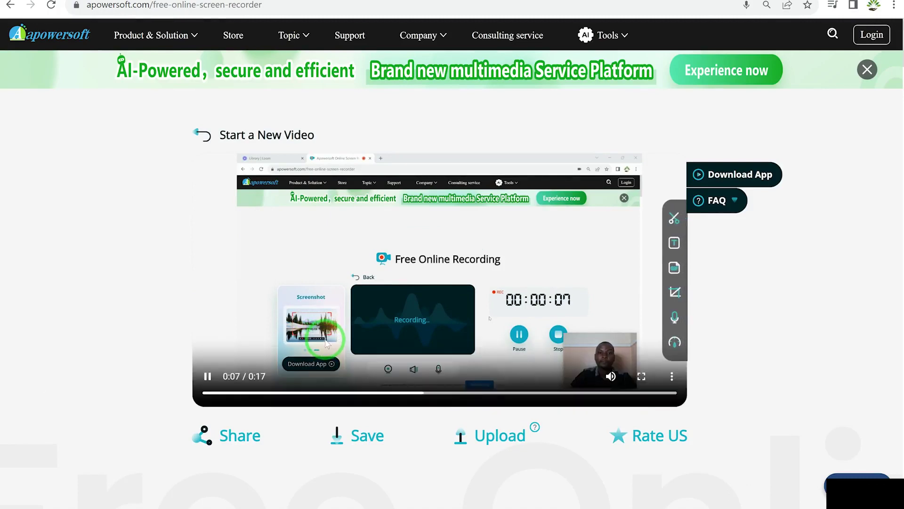
{"action": "left_click", "coordinate": [207, 376]}
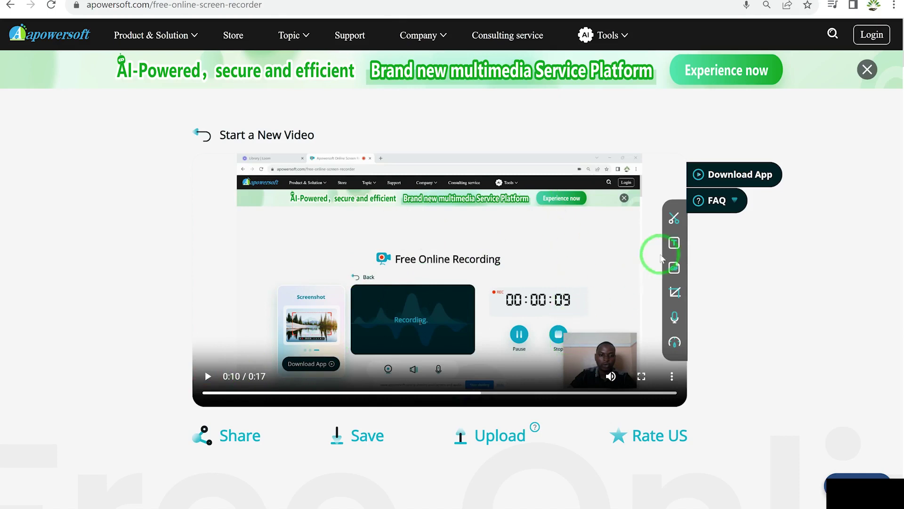
Open the recording in the online video trimmer and remove the opening part before 00:00:02.
{"action": "mouse_move", "coordinate": [678, 224]}
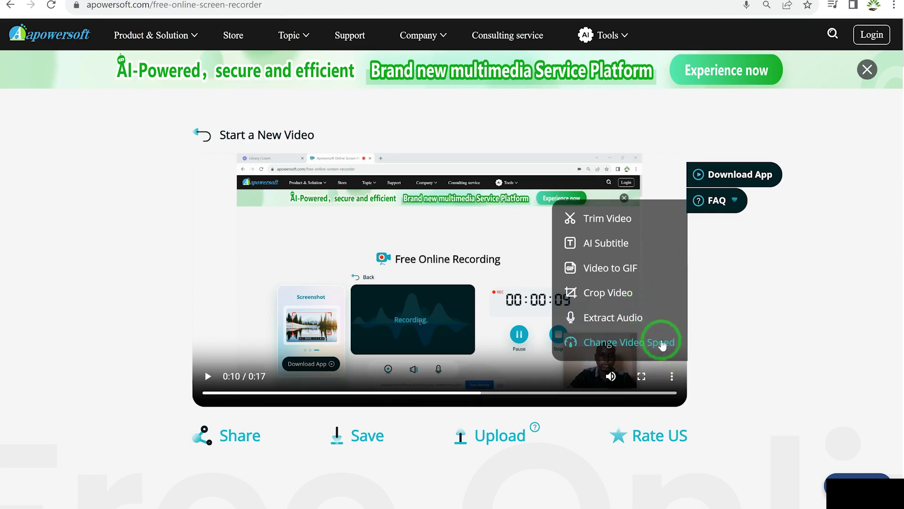
{"action": "left_click", "coordinate": [628, 217]}
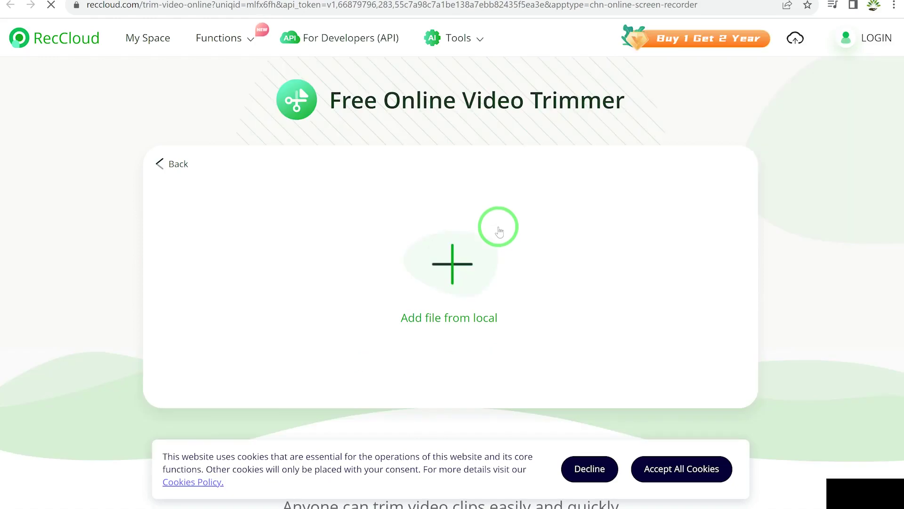
{"action": "scroll", "coordinate": [486, 226], "scroll_direction": "down", "scroll_amount": 3}
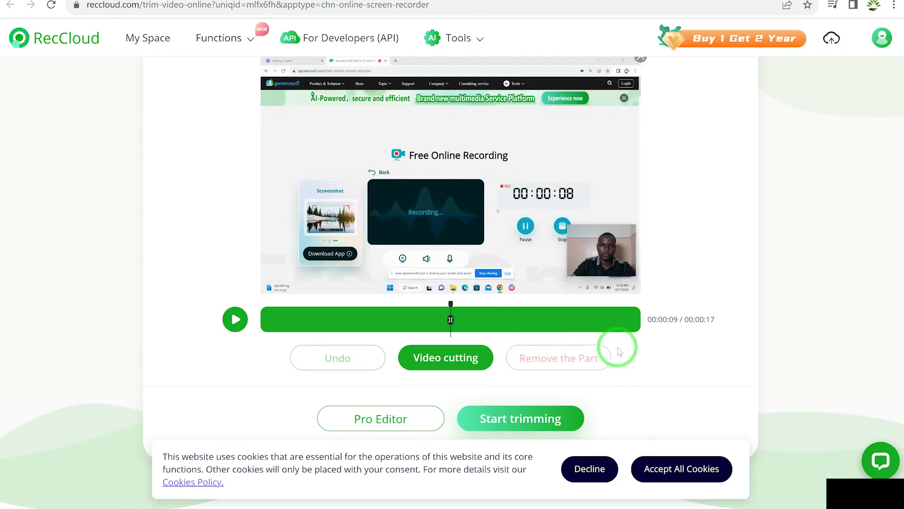
{"action": "mouse_move", "coordinate": [451, 306]}
{"action": "left_mouse_down"}
{"action": "mouse_move", "coordinate": [344, 298]}
{"action": "mouse_move", "coordinate": [315, 308]}
{"action": "mouse_move", "coordinate": [345, 309]}
{"action": "mouse_move", "coordinate": [293, 307]}
{"action": "mouse_move", "coordinate": [310, 313]}
{"action": "left_mouse_up"}
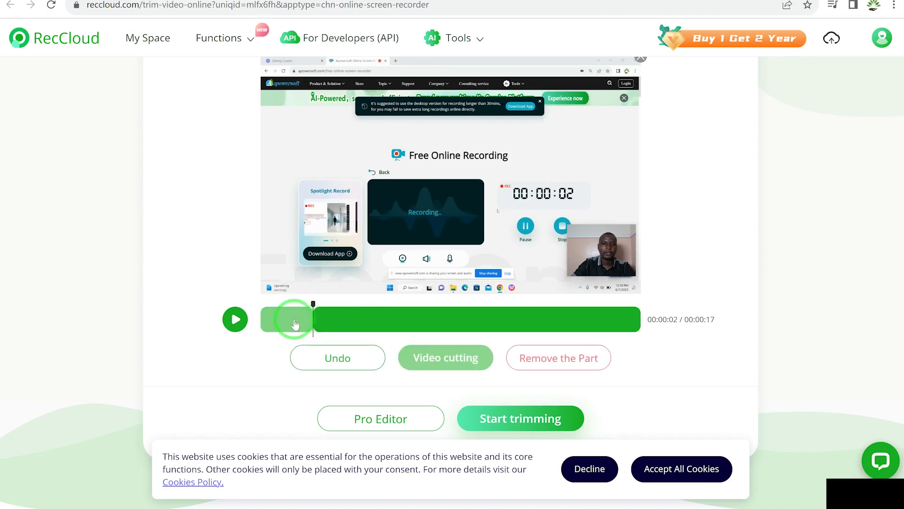
{"action": "left_click", "coordinate": [296, 322]}
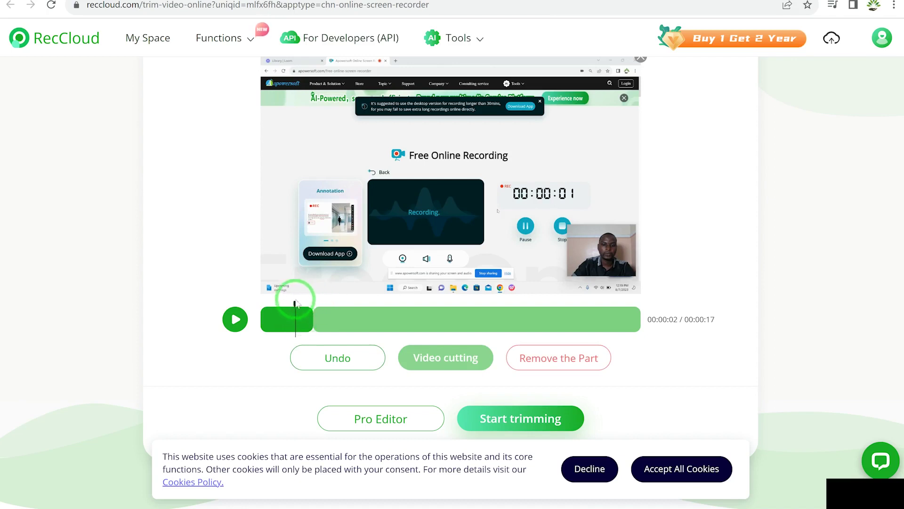
{"action": "left_click", "coordinate": [285, 327]}
{"action": "left_click", "coordinate": [530, 358]}
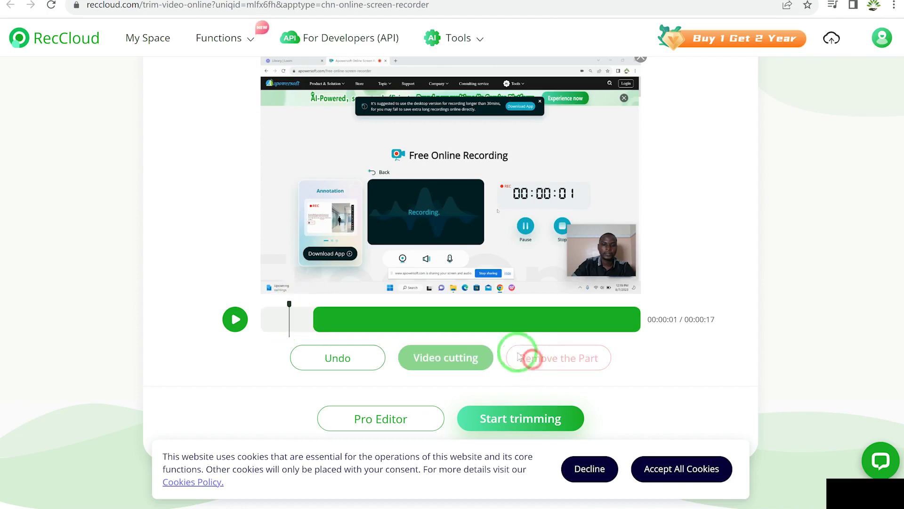
Split the clip at 00:00:15 and remove the part after that point.
{"action": "left_click", "coordinate": [600, 320]}
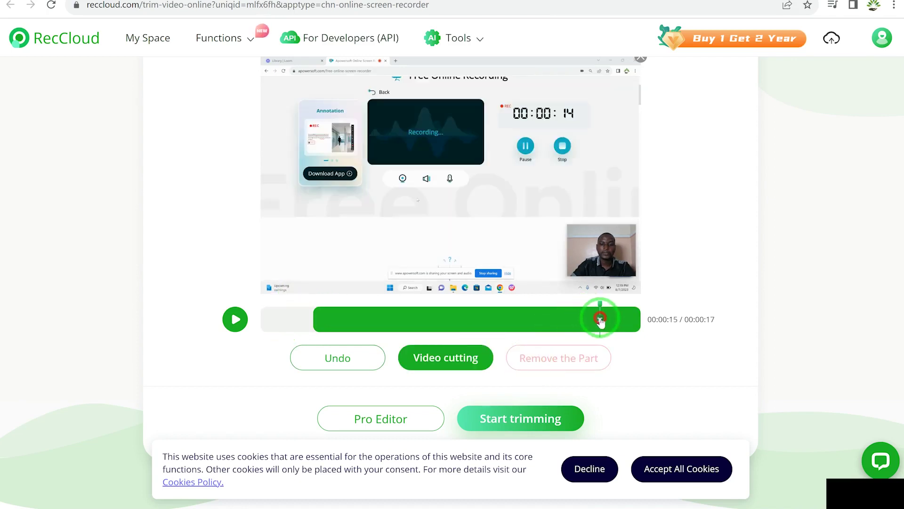
{"action": "left_click", "coordinate": [619, 321]}
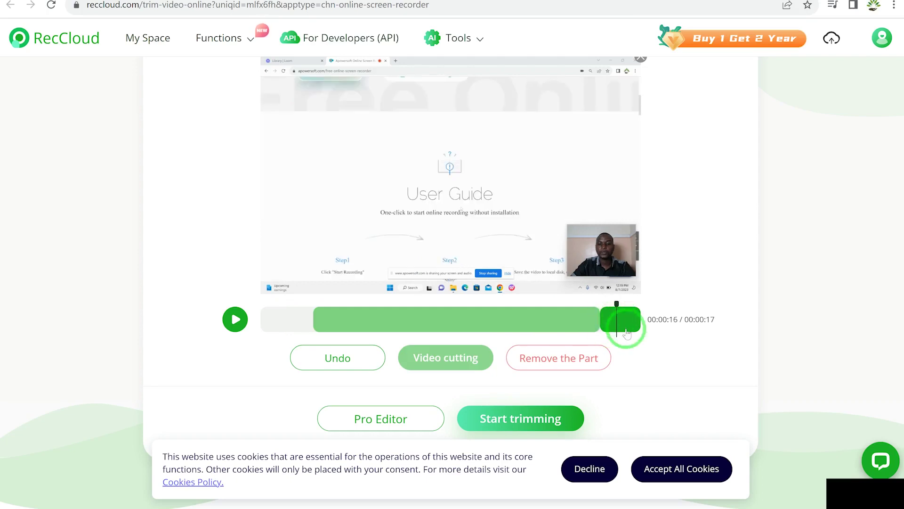
{"action": "left_click", "coordinate": [575, 359]}
Split the remaining clip at 00:00:11 and once more earlier in the clip, making three segments.
{"action": "left_click", "coordinate": [499, 315]}
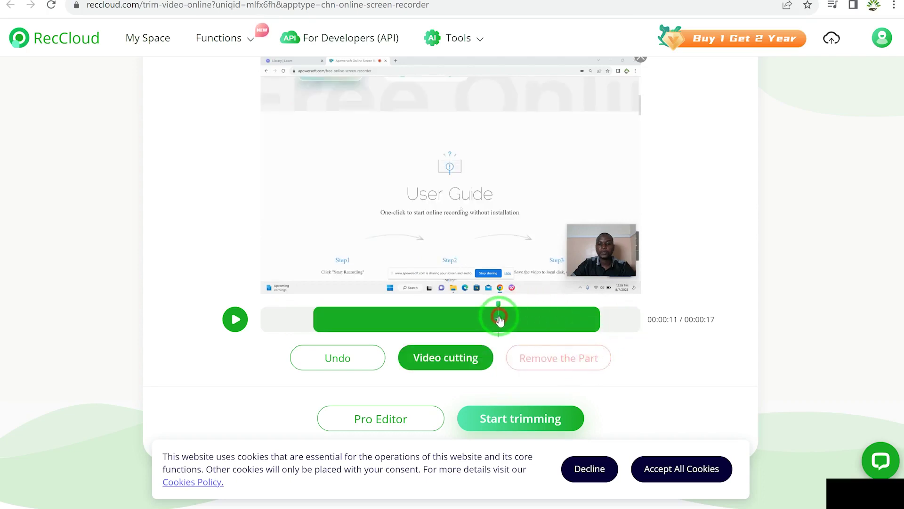
{"action": "left_click", "coordinate": [497, 322]}
{"action": "left_click", "coordinate": [388, 319]}
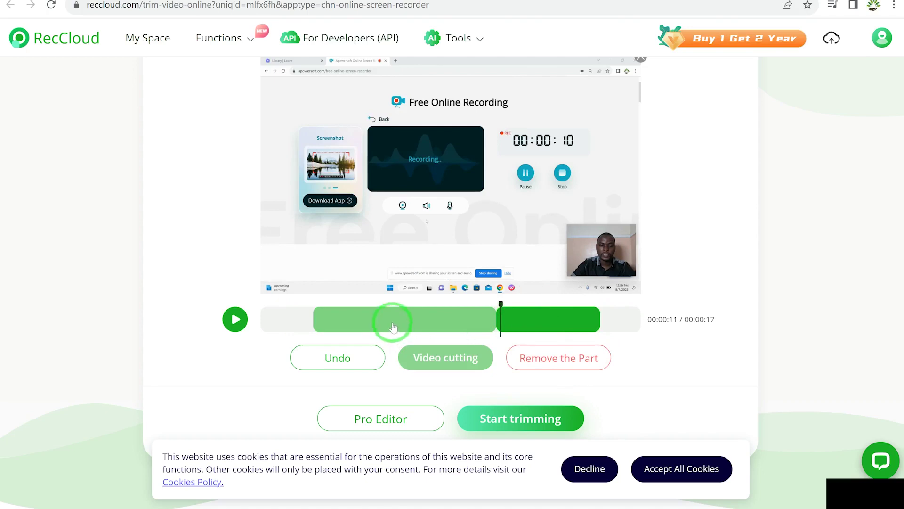
{"action": "left_click", "coordinate": [448, 320]}
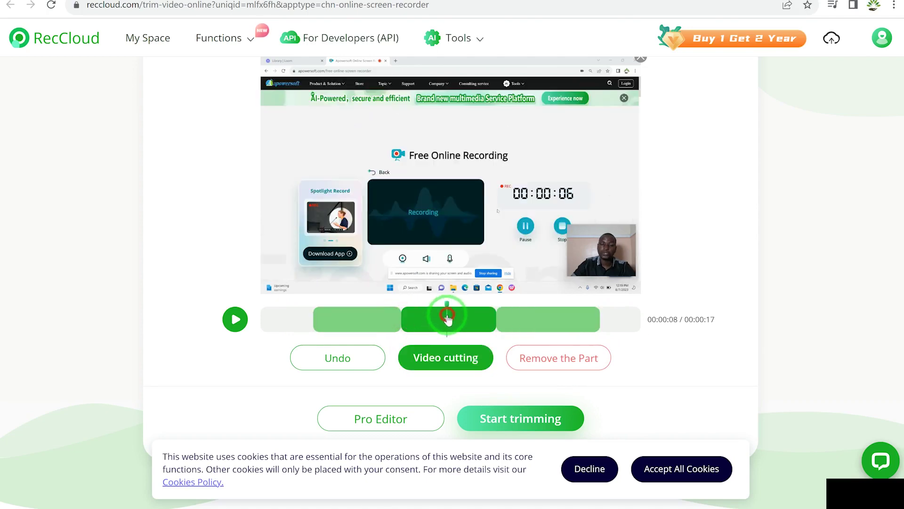
{"action": "left_click", "coordinate": [504, 322]}
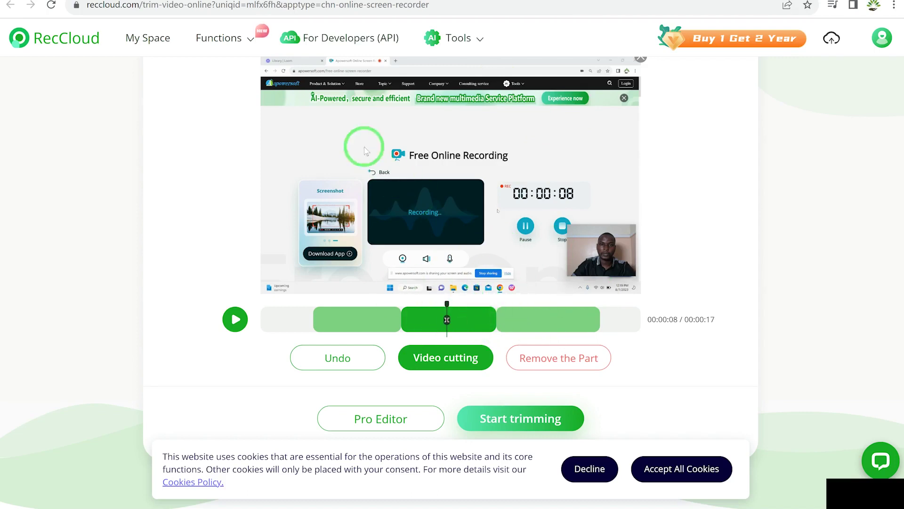
{"action": "left_click", "coordinate": [479, 355]}
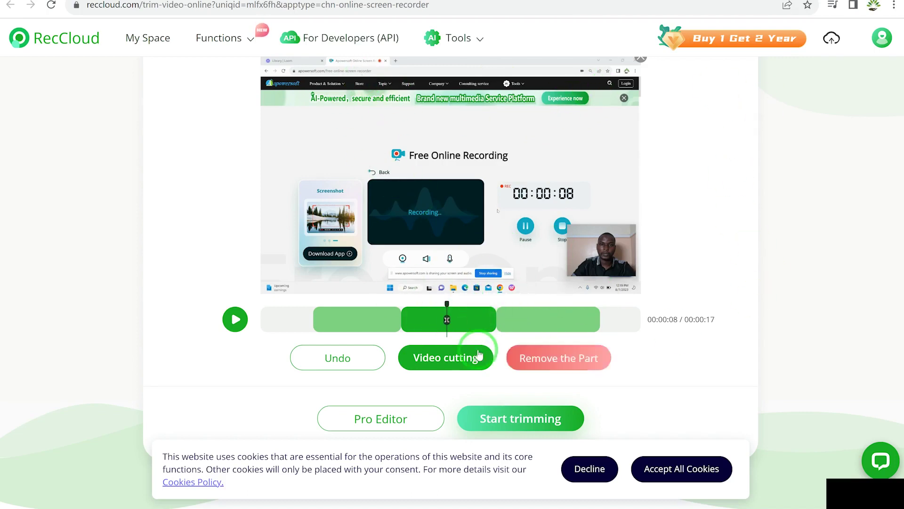
Process the trimmed video and pause its playback at 00:03.
{"action": "left_click", "coordinate": [519, 422]}
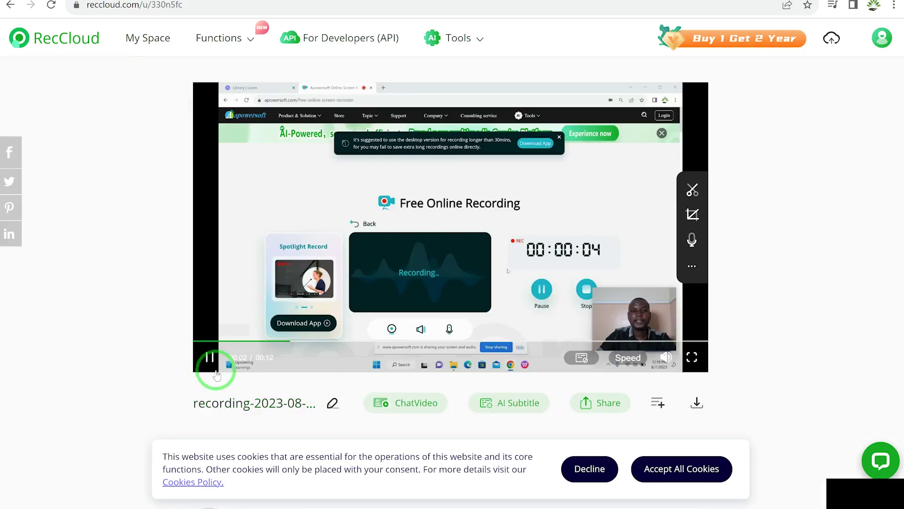
{"action": "left_click", "coordinate": [207, 359]}
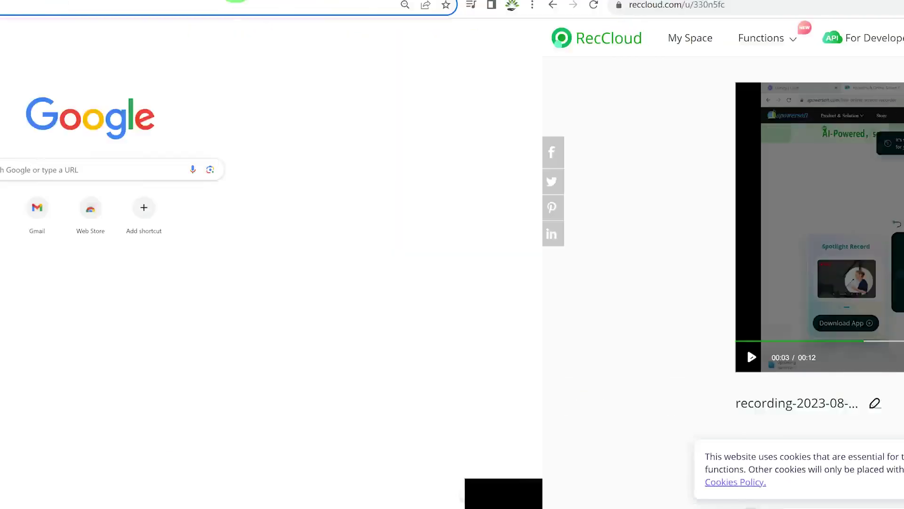
{"action": "left_click", "coordinate": [520, 11]}
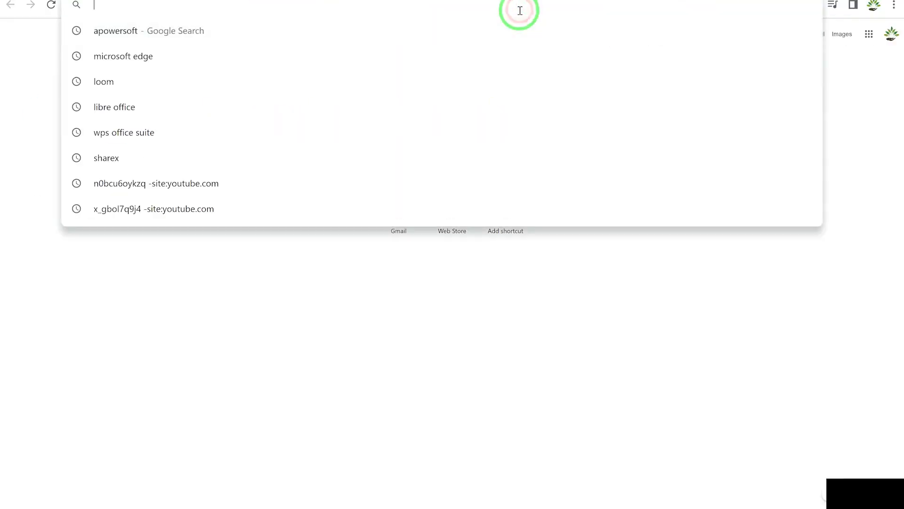
{"action": "type", "text": "g"}
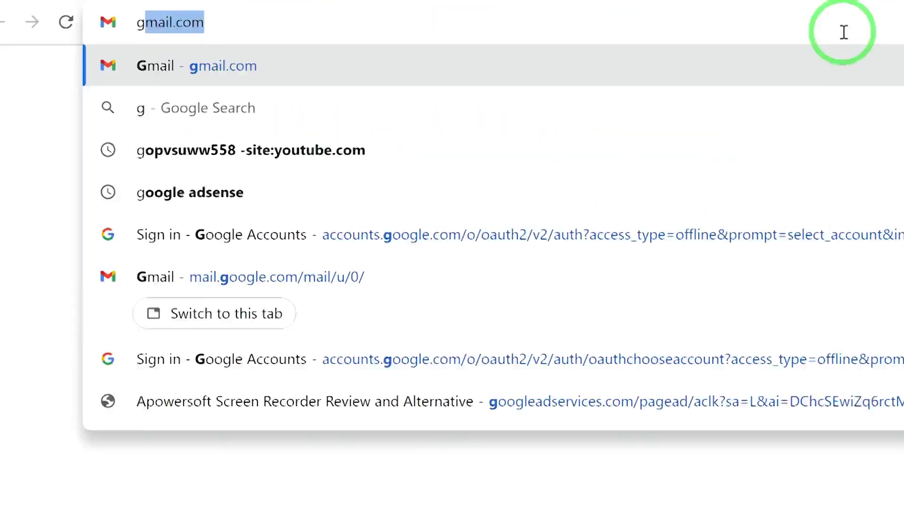
{"action": "key", "text": "Escape"}
Search Google for "loom" and open the Loom website from the results.
{"action": "left_click", "coordinate": [871, 485]}
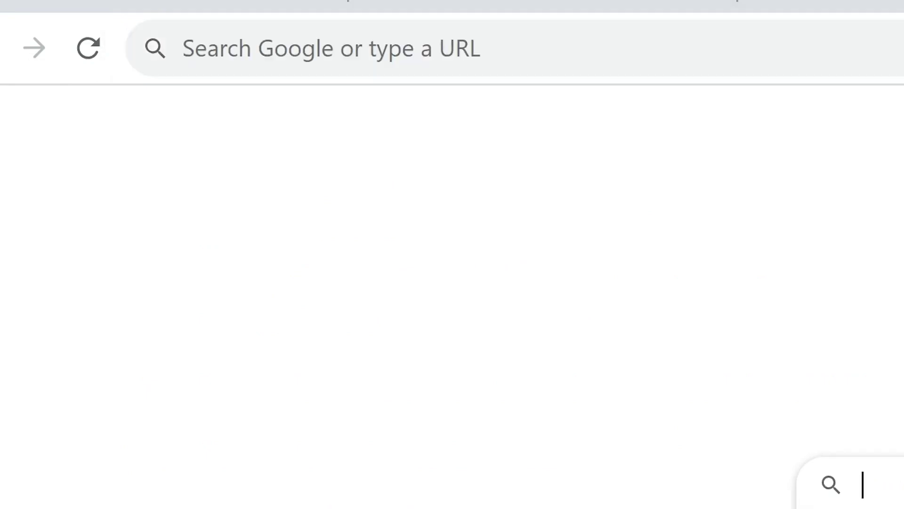
{"action": "type", "text": "loom"}
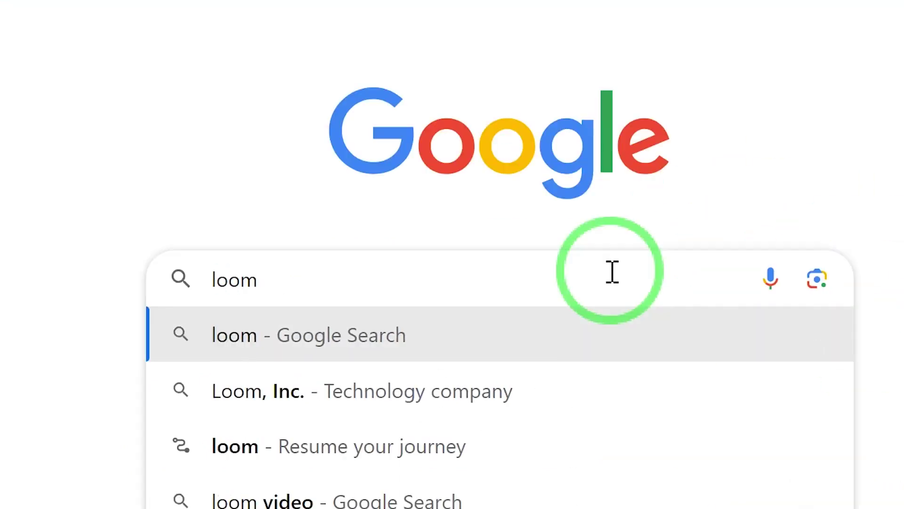
{"action": "key", "text": "Return"}
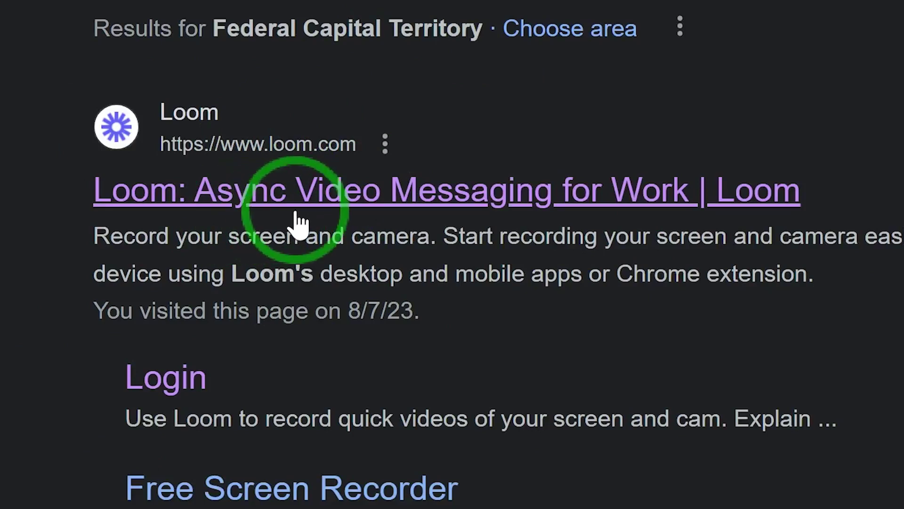
{"action": "left_click", "coordinate": [485, 207]}
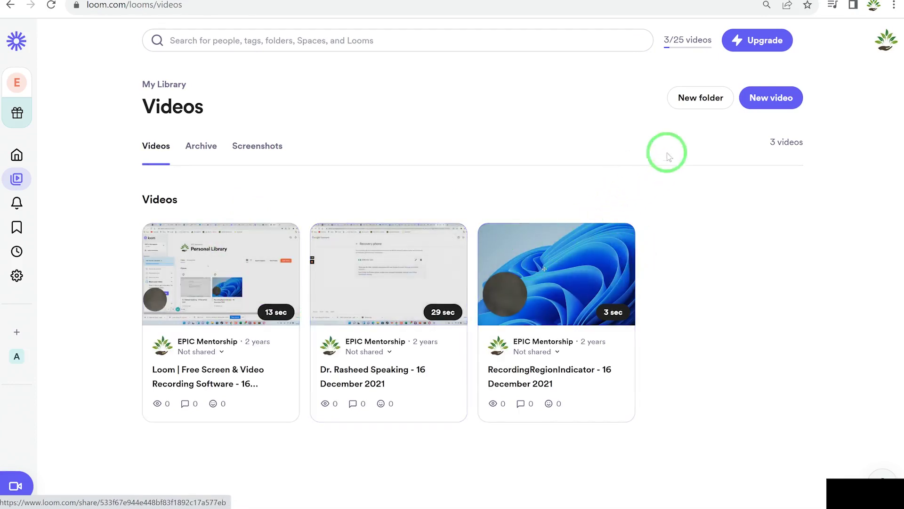
Start setting up a new video recording and choose Screen and Camera as the capture mode.
{"action": "left_click", "coordinate": [772, 103]}
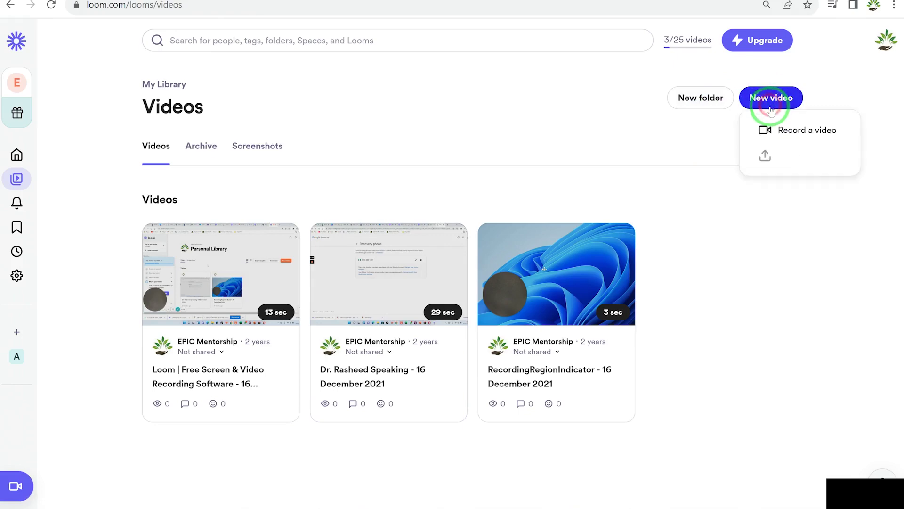
{"action": "left_click", "coordinate": [795, 132]}
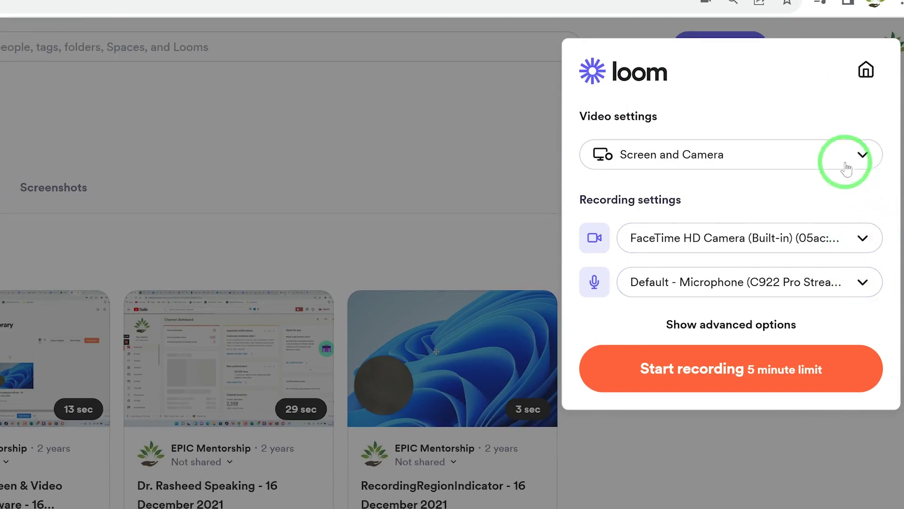
{"action": "left_click", "coordinate": [862, 154]}
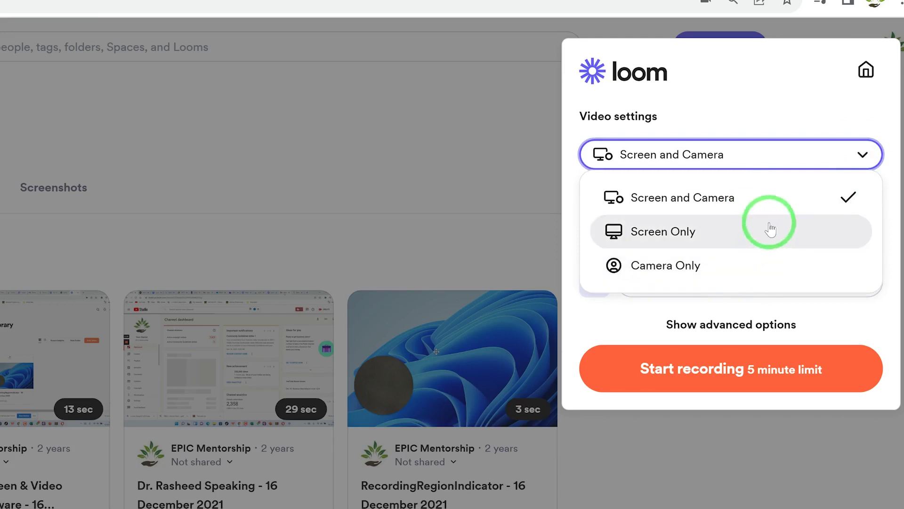
{"action": "left_click", "coordinate": [755, 198]}
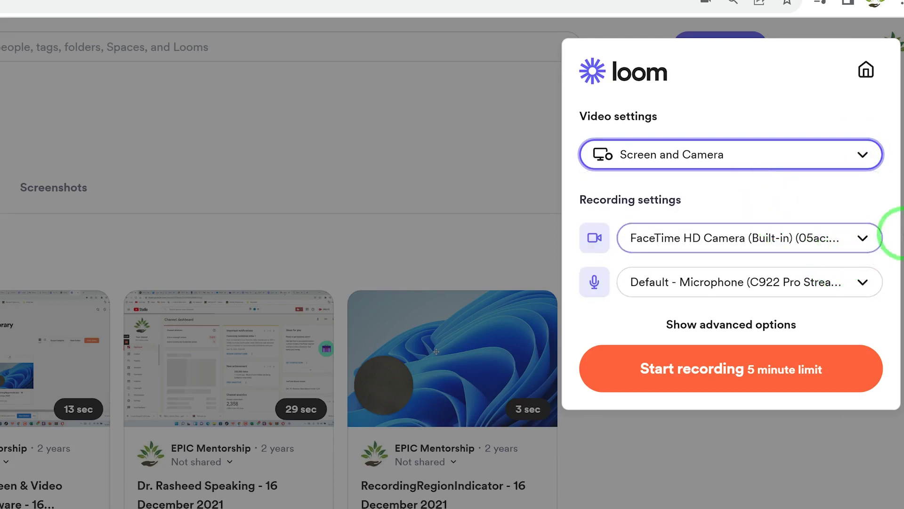
Set the recording camera to c922 Pro Stream Webcam and the microphone to the default C922 Pro Stream microphone.
{"action": "left_click", "coordinate": [865, 235]}
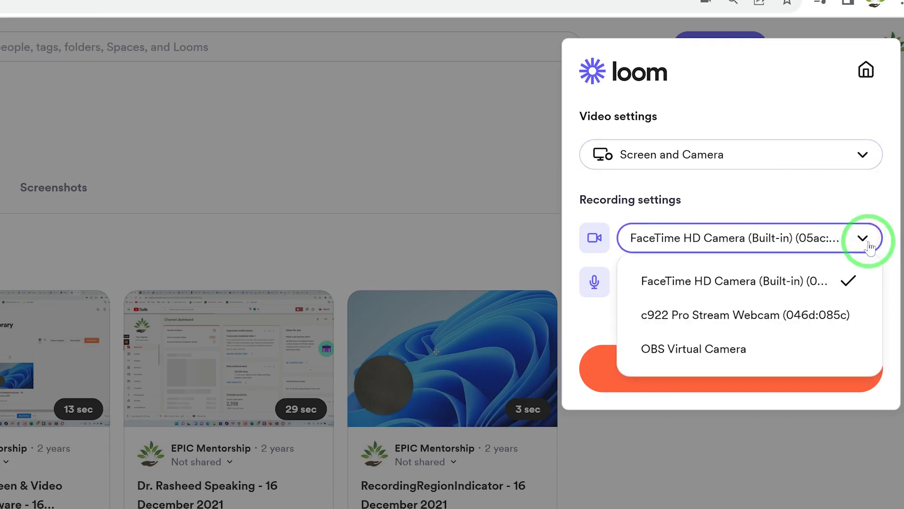
{"action": "left_click", "coordinate": [814, 328]}
{"action": "left_click", "coordinate": [854, 279]}
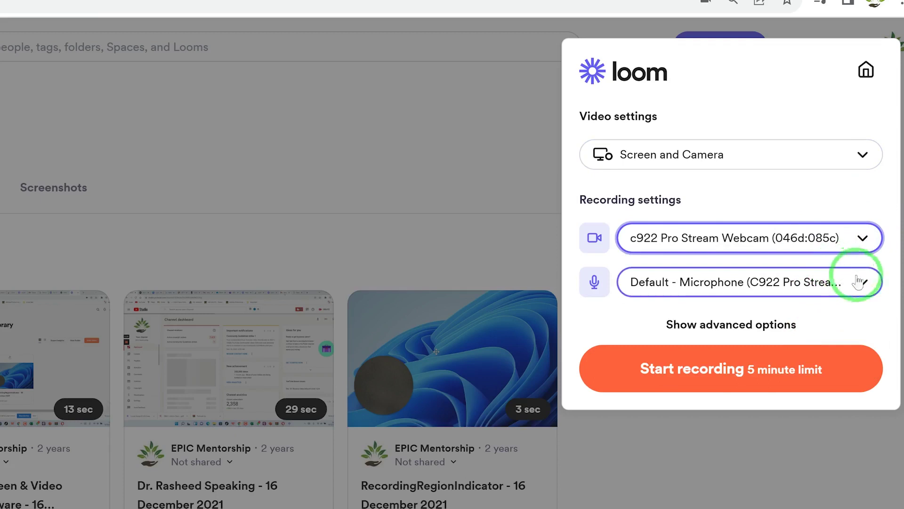
{"action": "left_click", "coordinate": [863, 282]}
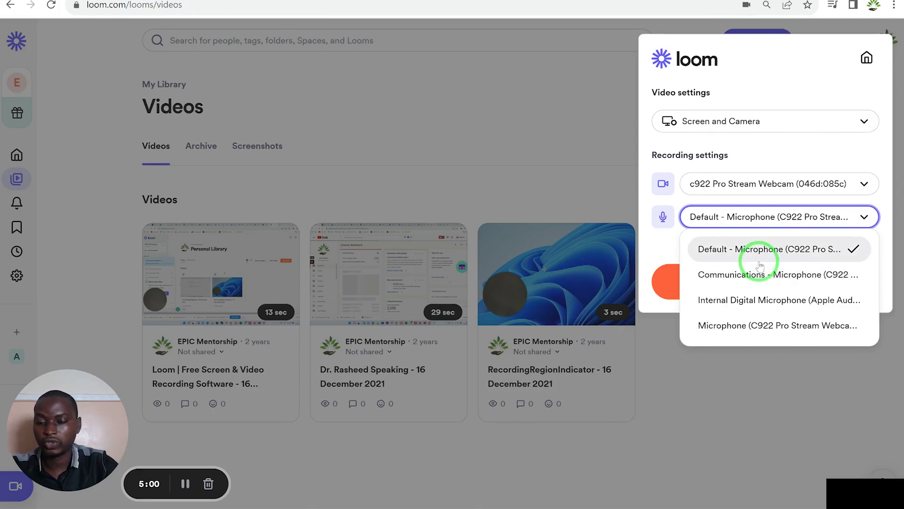
{"action": "left_click", "coordinate": [850, 248]}
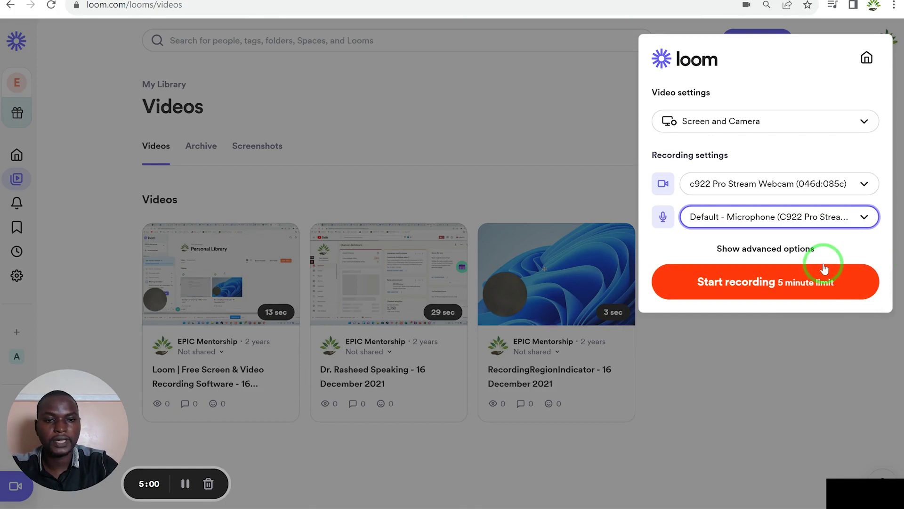
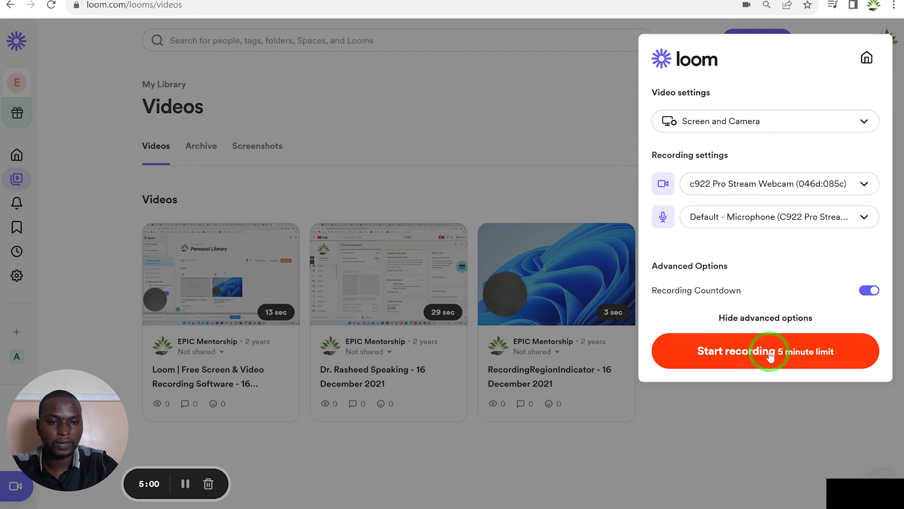
Record the entire screen with the chosen camera and microphone, and finish the recording.
{"action": "left_click", "coordinate": [771, 357]}
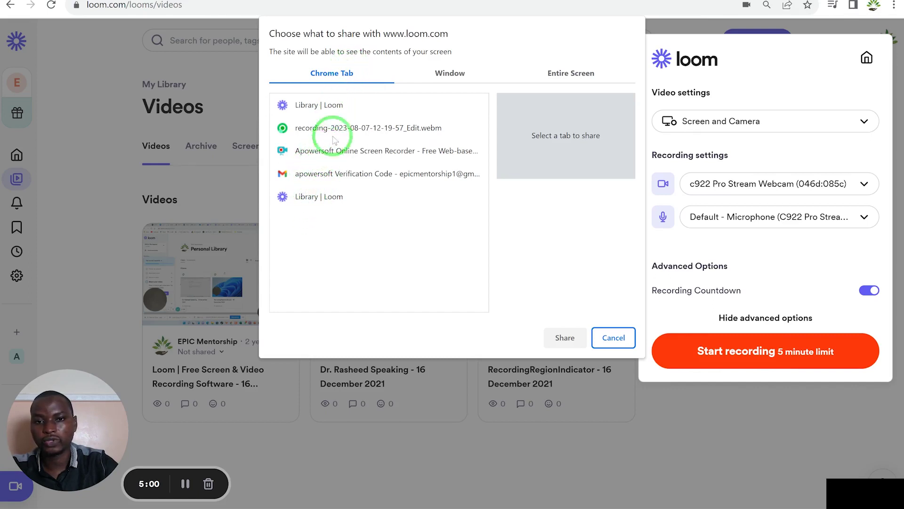
{"action": "left_click", "coordinate": [456, 71]}
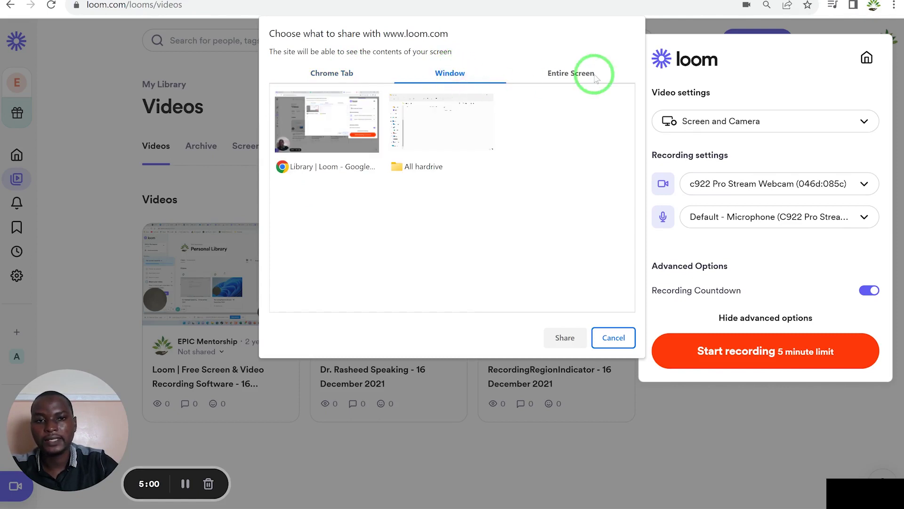
{"action": "left_click", "coordinate": [570, 75]}
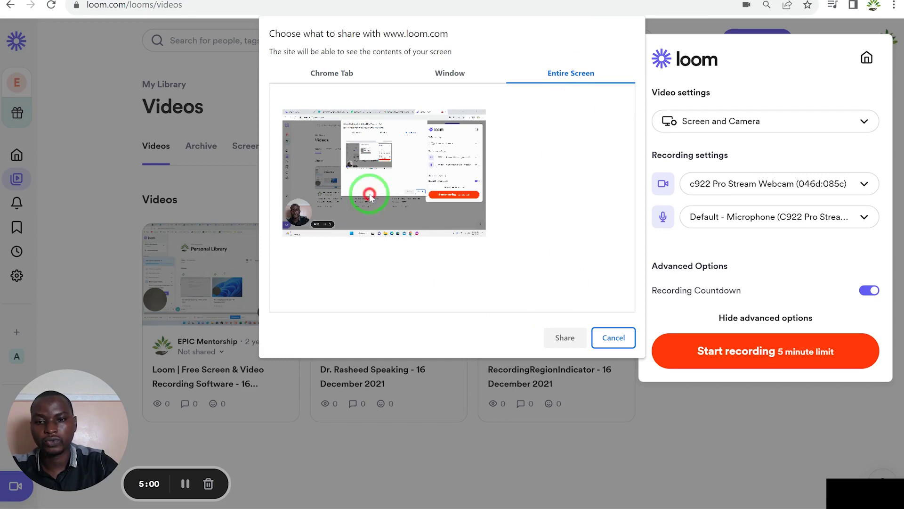
{"action": "left_click", "coordinate": [384, 249]}
{"action": "left_click", "coordinate": [550, 339]}
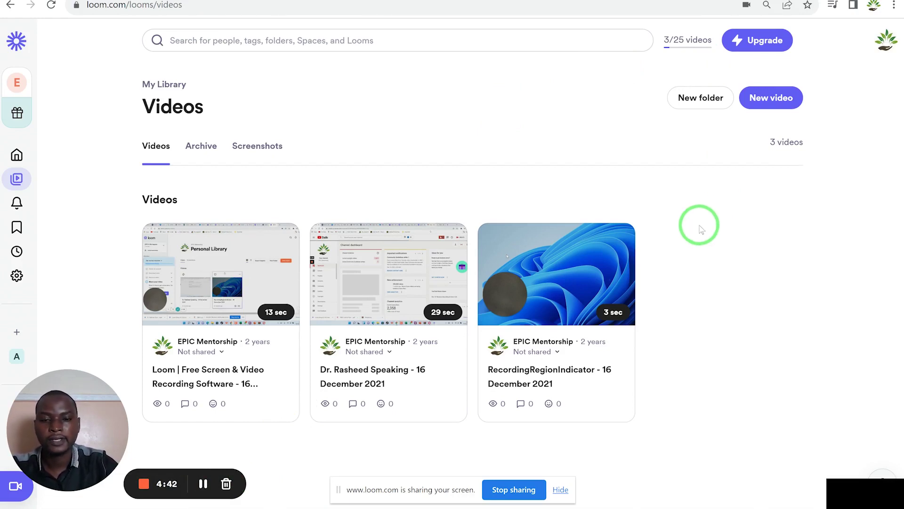
{"action": "left_click", "coordinate": [142, 483]}
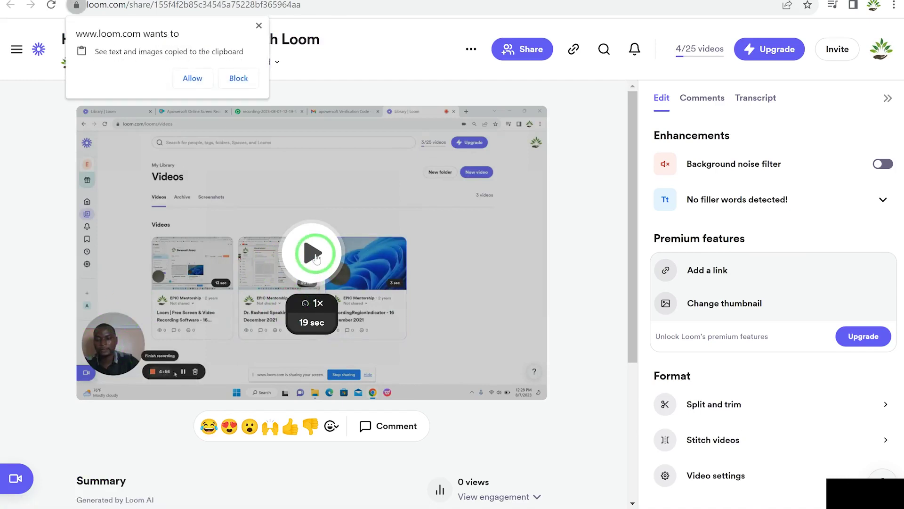
Allow the site to access the clipboard, and play the finished recording up to 0:04.
{"action": "left_click", "coordinate": [191, 79]}
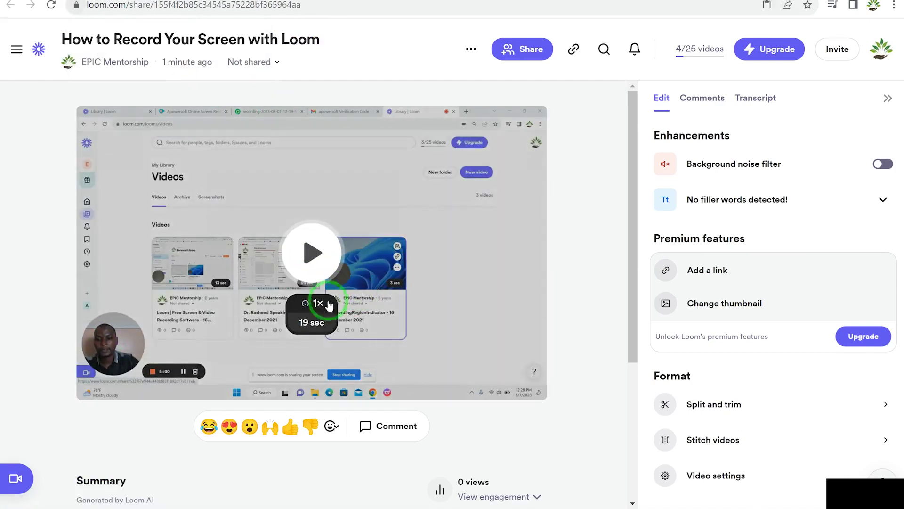
{"action": "left_click", "coordinate": [304, 254]}
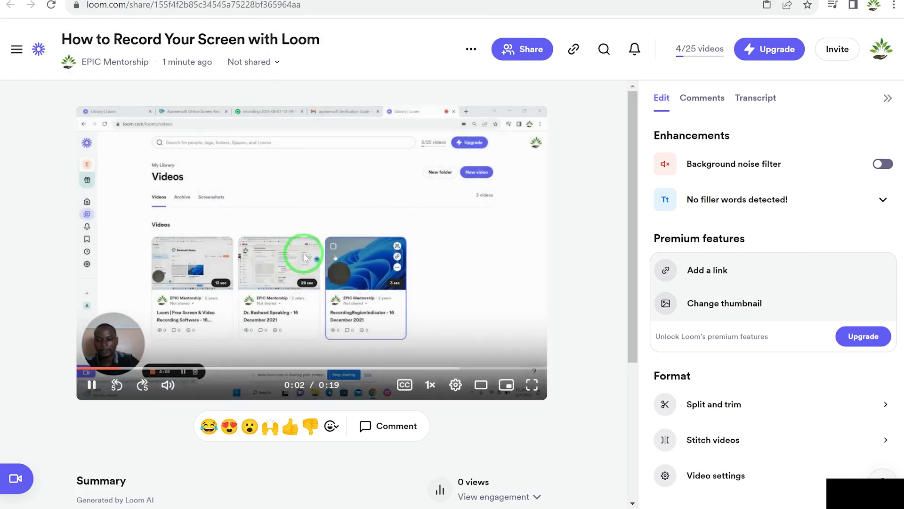
{"action": "left_click", "coordinate": [92, 384]}
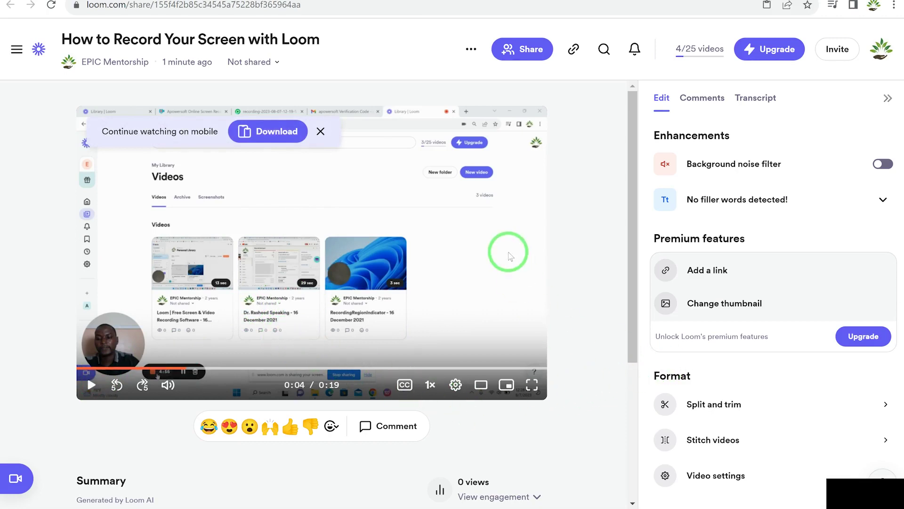
Open the recording for splitting and trimming, and trim its start to 0:02.2 and its end to 0:17.0.
{"action": "left_click", "coordinate": [773, 408]}
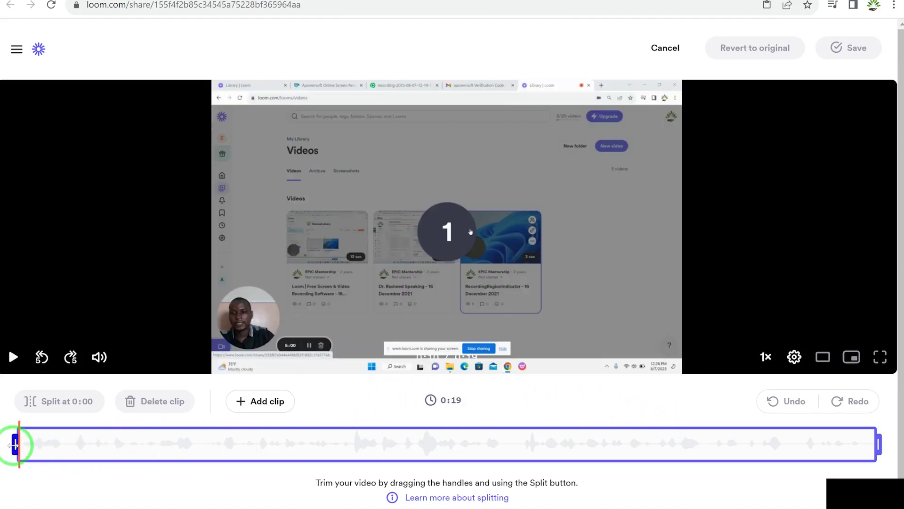
{"action": "left_click_drag", "start_coordinate": [15, 445], "coordinate": [115, 435]}
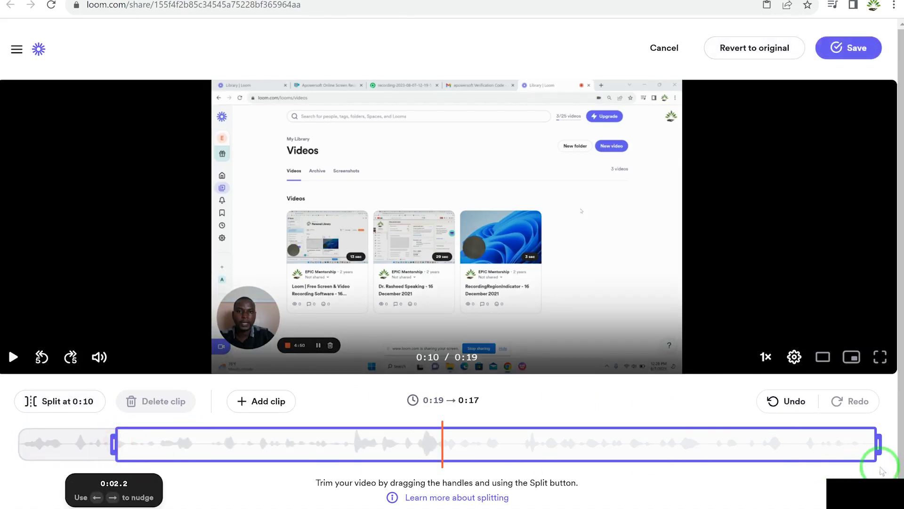
{"action": "left_click_drag", "start_coordinate": [875, 443], "coordinate": [775, 435]}
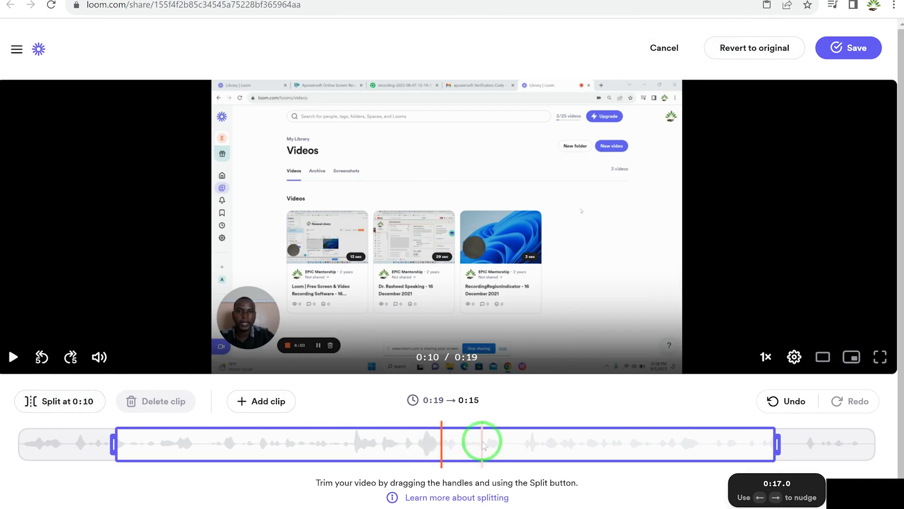
Split the trimmed video at 0:12, and split its first clip again at 0:07.
{"action": "left_click", "coordinate": [542, 445]}
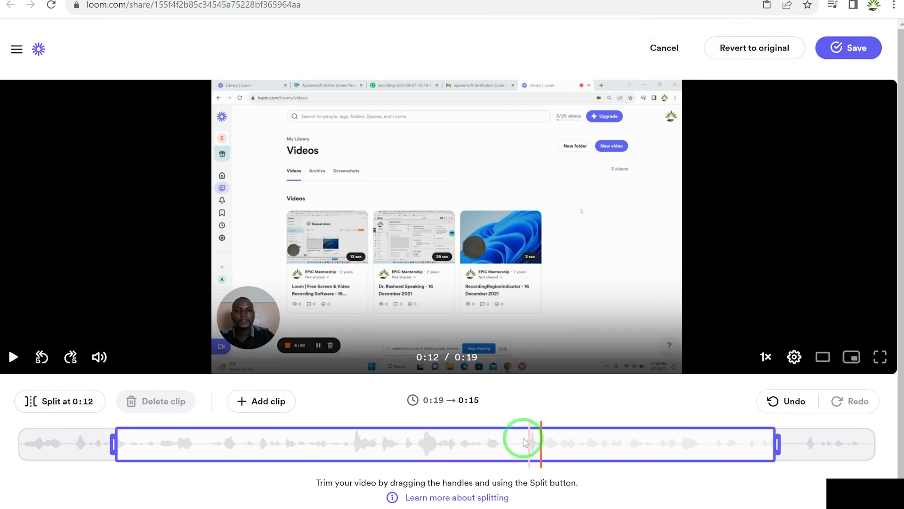
{"action": "left_click", "coordinate": [47, 406]}
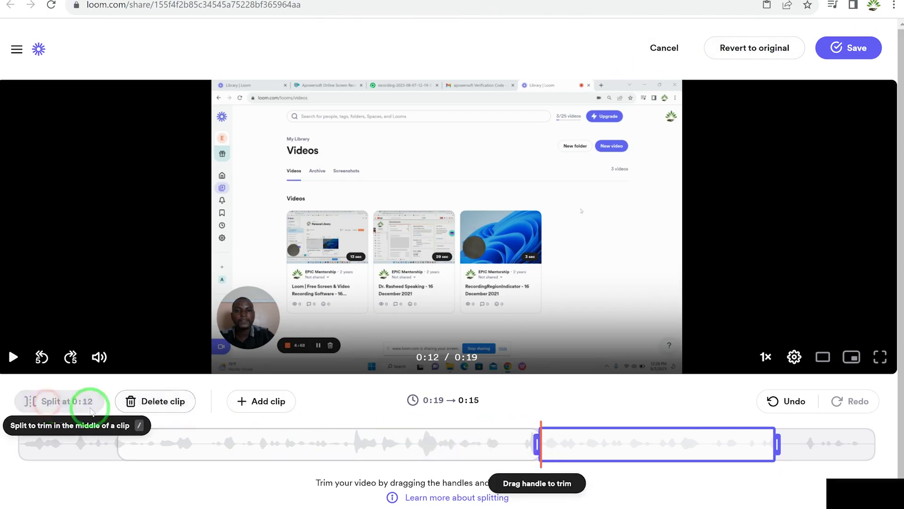
{"action": "left_click", "coordinate": [509, 439]}
{"action": "left_click", "coordinate": [587, 436]}
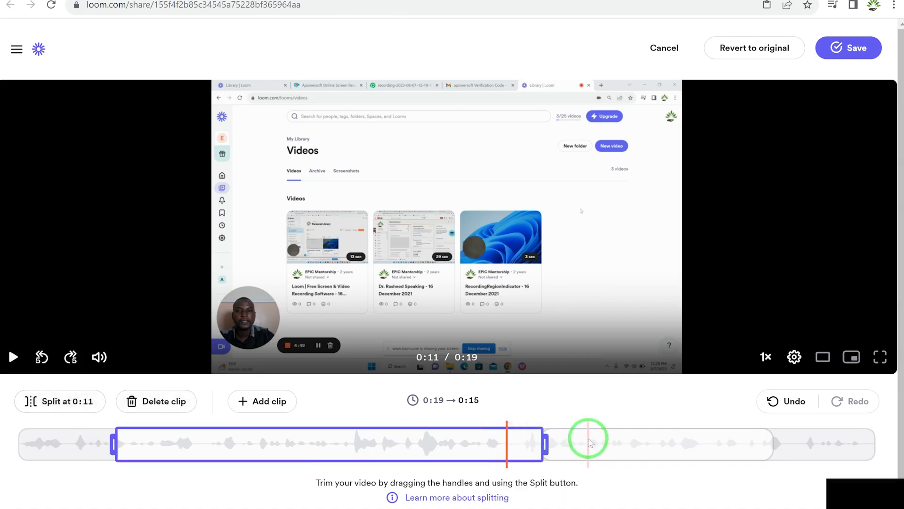
{"action": "left_click", "coordinate": [458, 444]}
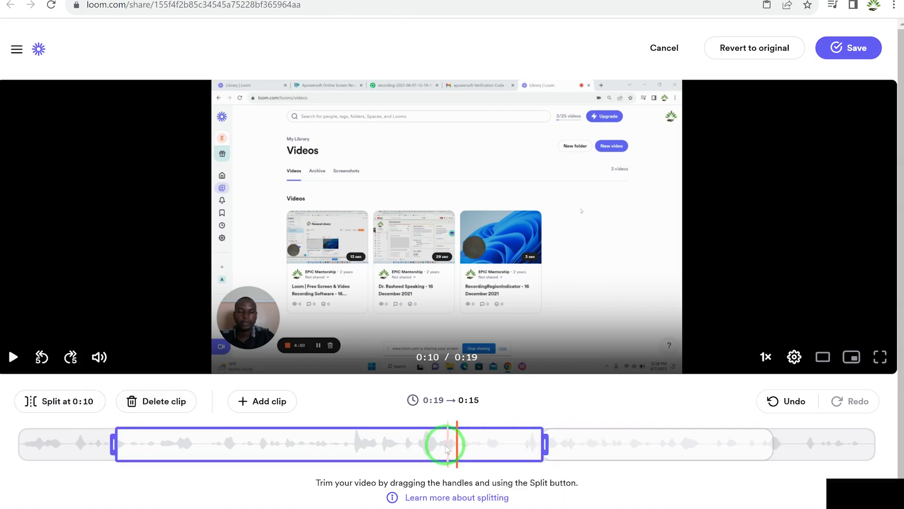
{"action": "left_click", "coordinate": [311, 442]}
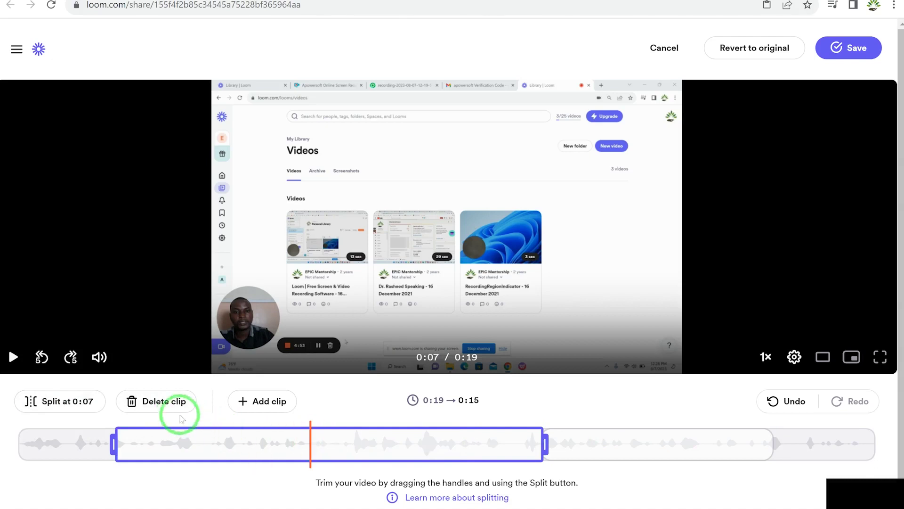
{"action": "left_click", "coordinate": [74, 401]}
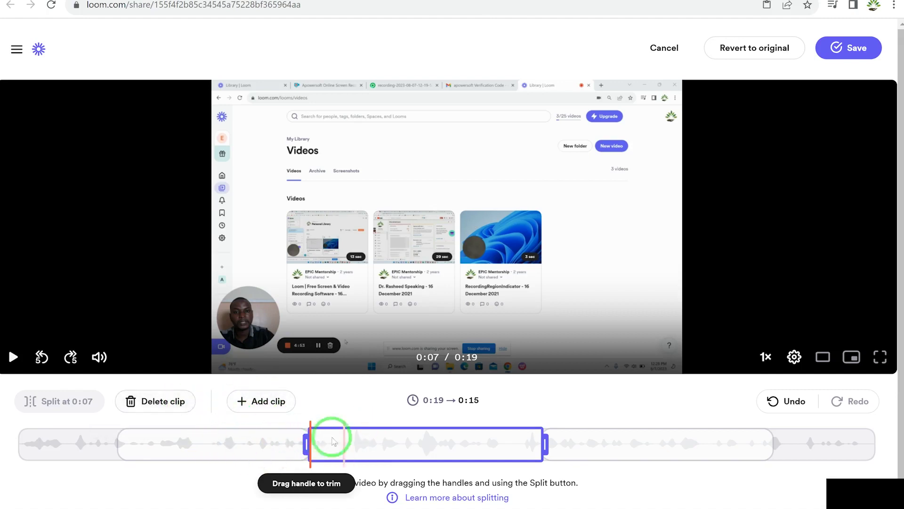
Try to split the middle clip once more just after its start and delete the short segment cut off.
{"action": "left_click", "coordinate": [346, 441]}
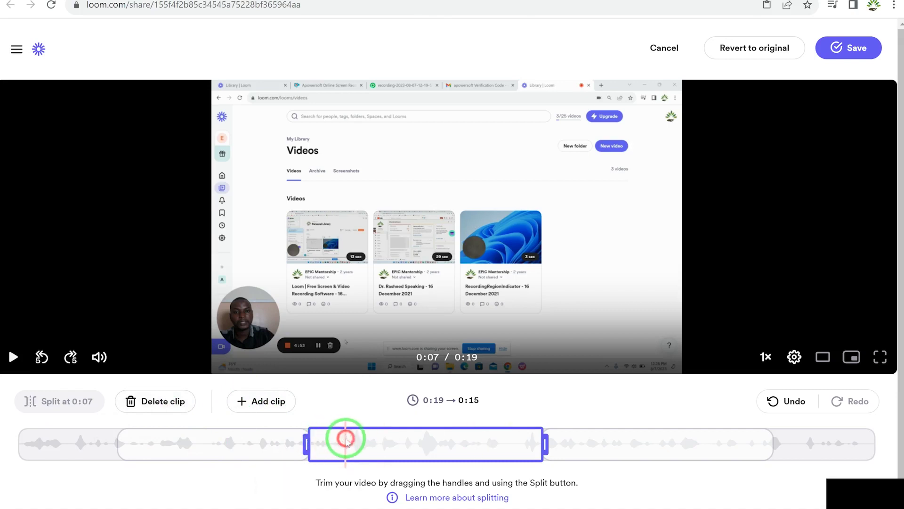
{"action": "left_click", "coordinate": [81, 401]}
{"action": "left_click", "coordinate": [333, 441]}
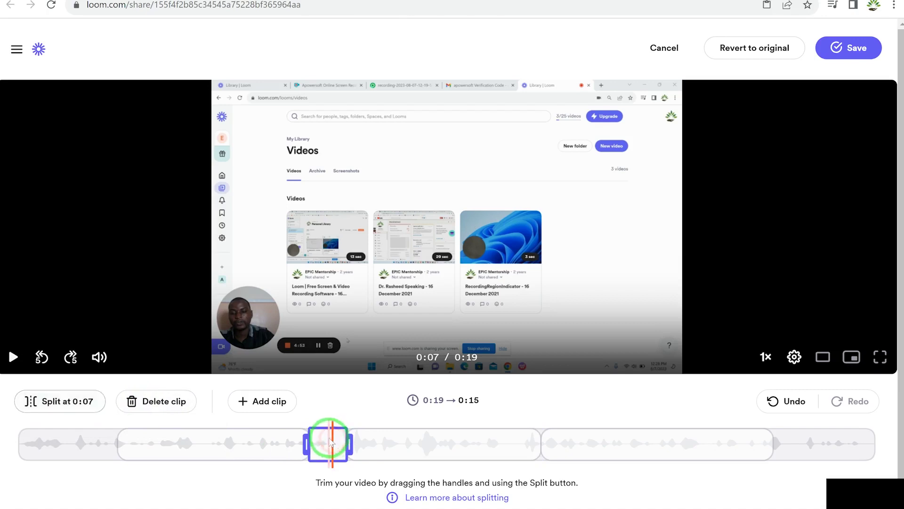
{"action": "left_click", "coordinate": [175, 403]}
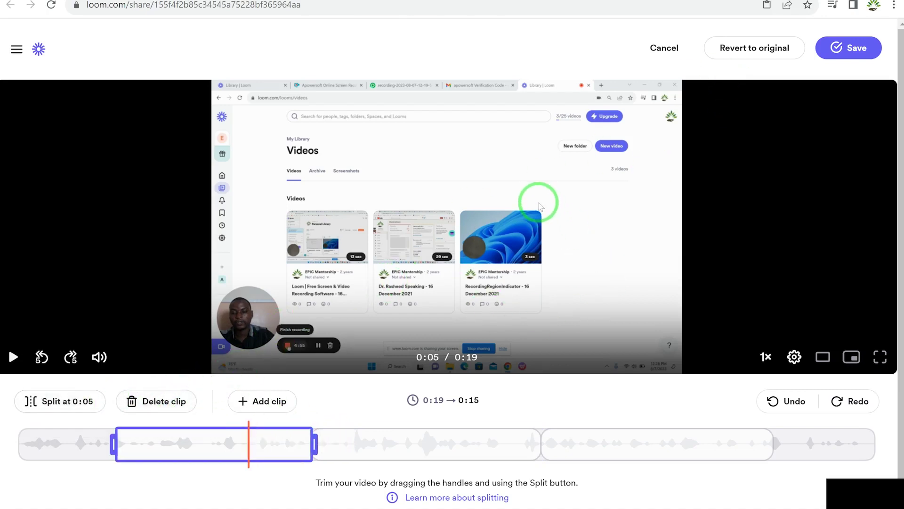
Save the trimmed and split video, and open its video settings.
{"action": "left_click", "coordinate": [858, 53]}
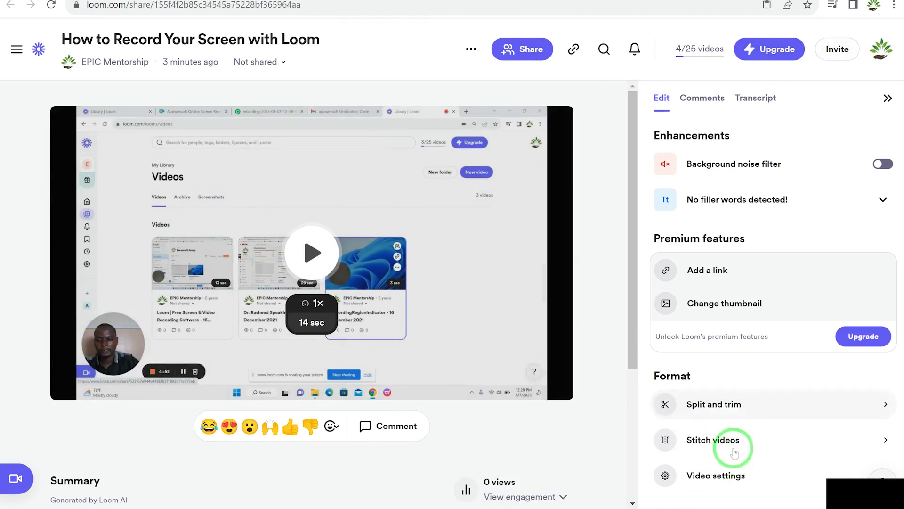
{"action": "mouse_move", "coordinate": [751, 443]}
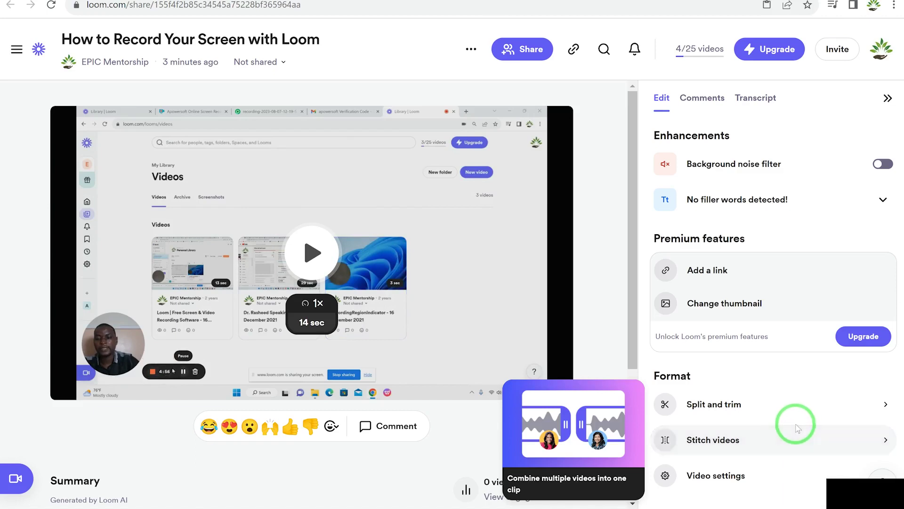
{"action": "mouse_move", "coordinate": [793, 424]}
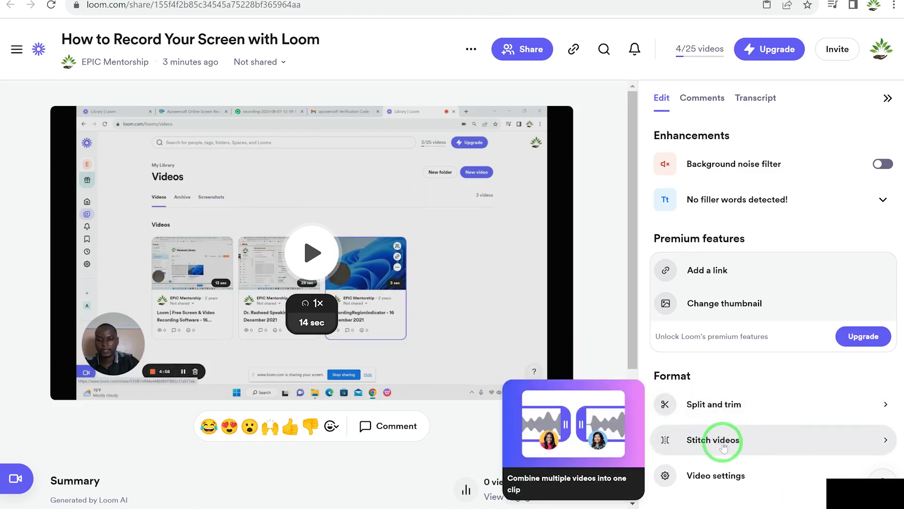
{"action": "left_click", "coordinate": [765, 476]}
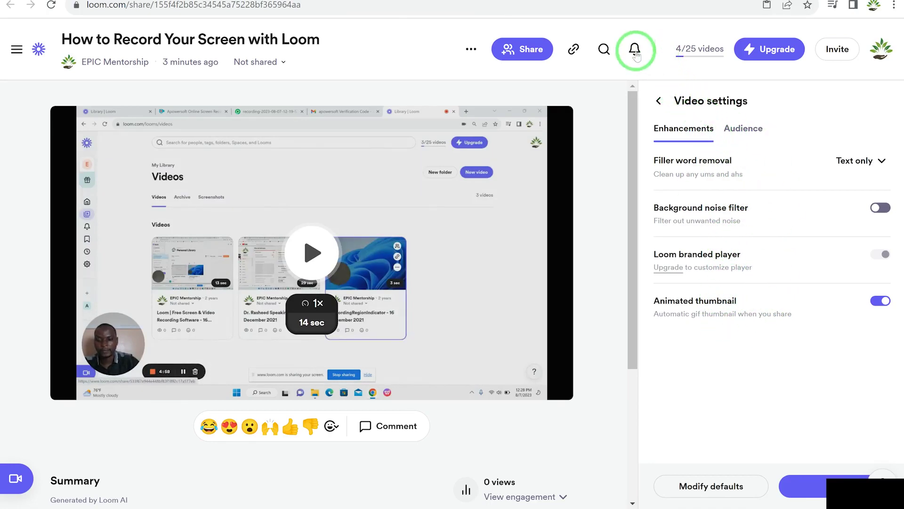
Examine the video's sharing options, including its link, social networks and embedding, and close them.
{"action": "left_click", "coordinate": [569, 55]}
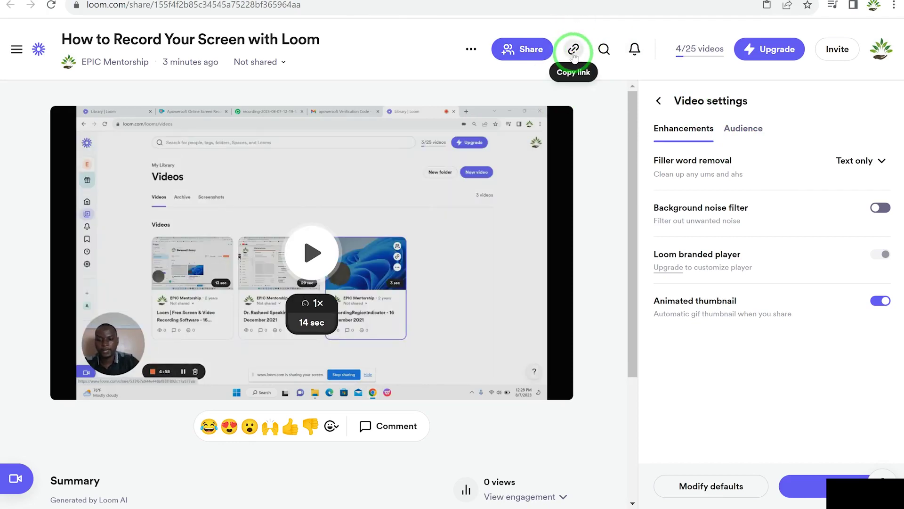
{"action": "left_click", "coordinate": [514, 49]}
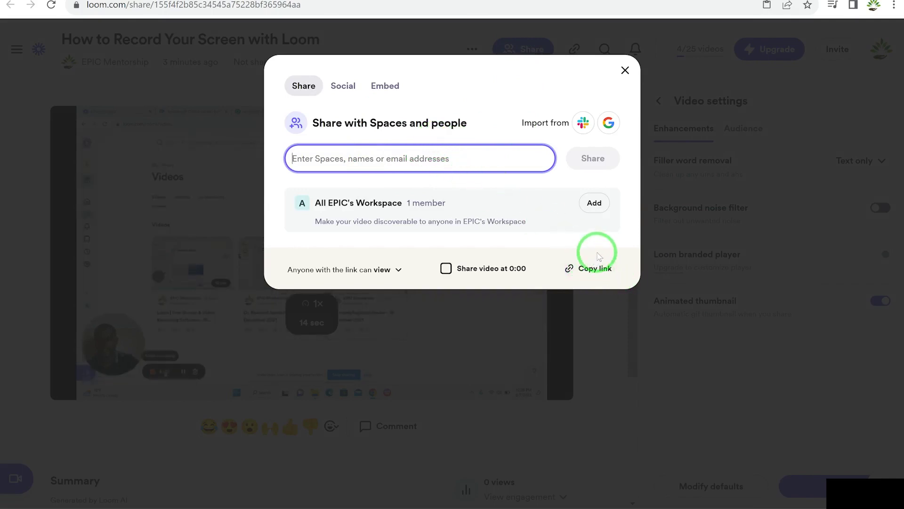
{"action": "left_click", "coordinate": [349, 95]}
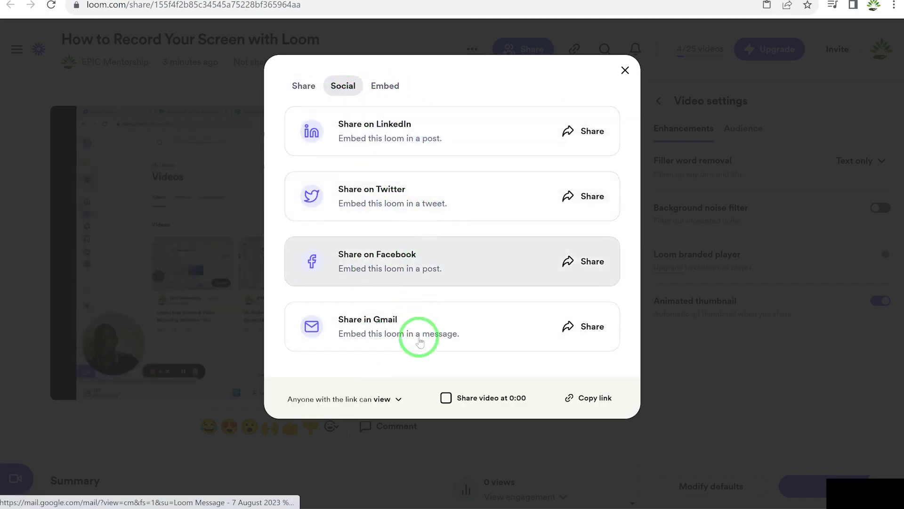
{"action": "left_click", "coordinate": [386, 85]}
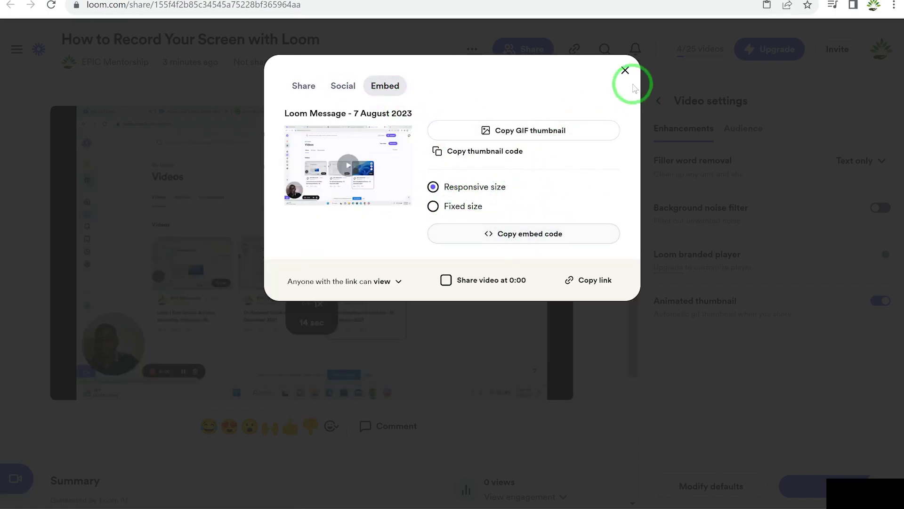
{"action": "left_click", "coordinate": [625, 71]}
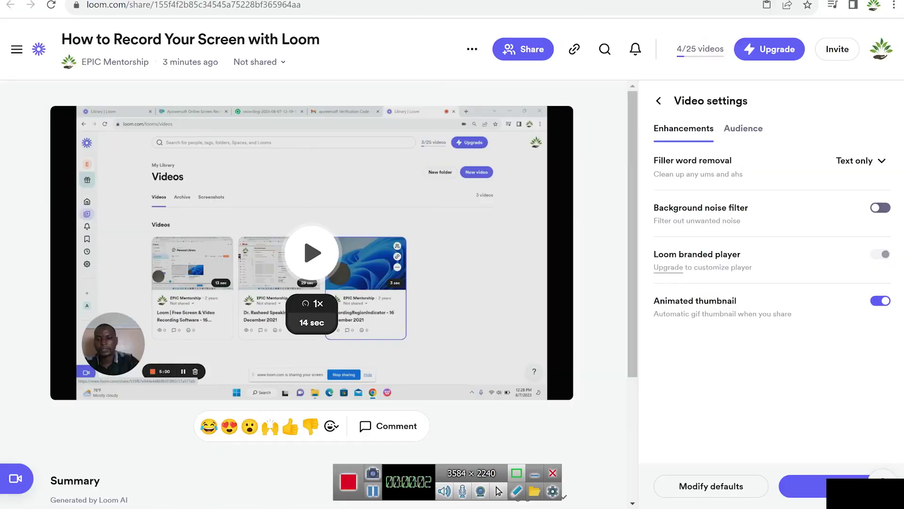
Search for clipchamp in a new browser tab and open the Clipchamp website.
{"action": "key", "text": "ctrl+t"}
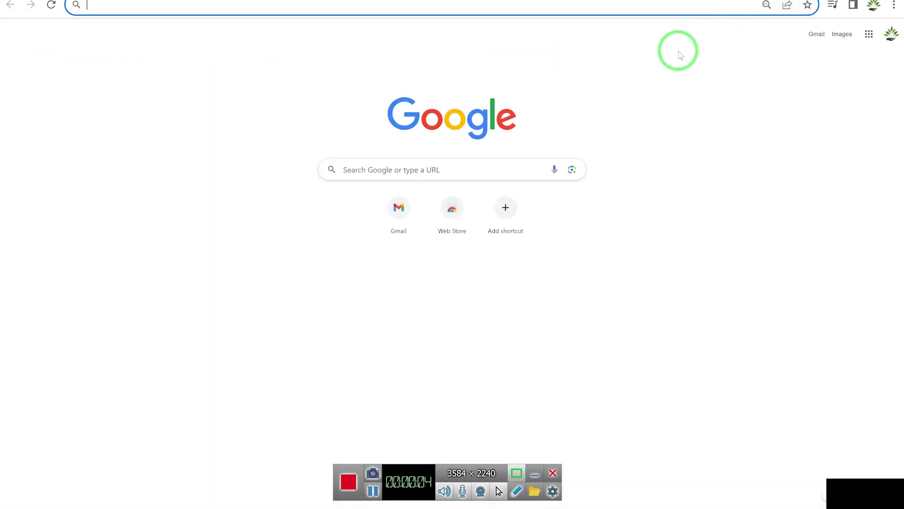
{"action": "type", "text": "climp"}
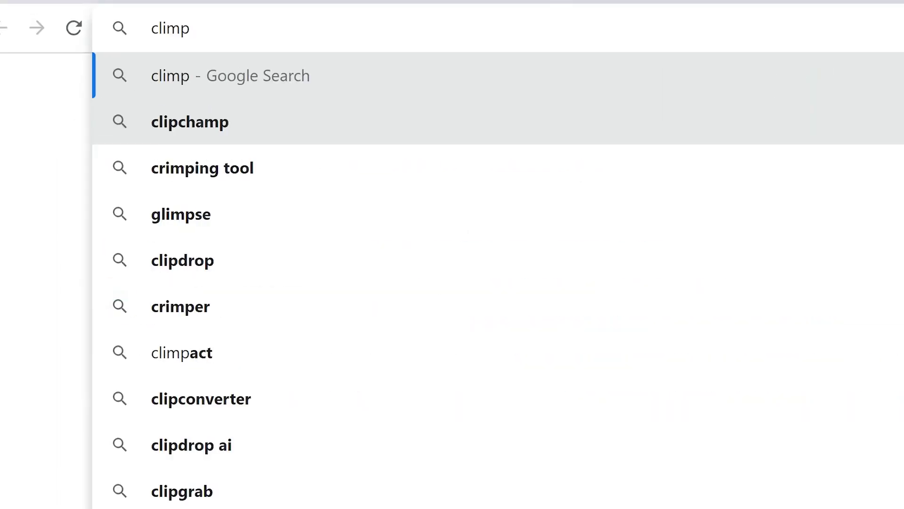
{"action": "key", "text": "BackSpace"}
{"action": "key", "text": "BackSpace"}
{"action": "type", "text": "pchamp"}
{"action": "key", "text": "Return"}
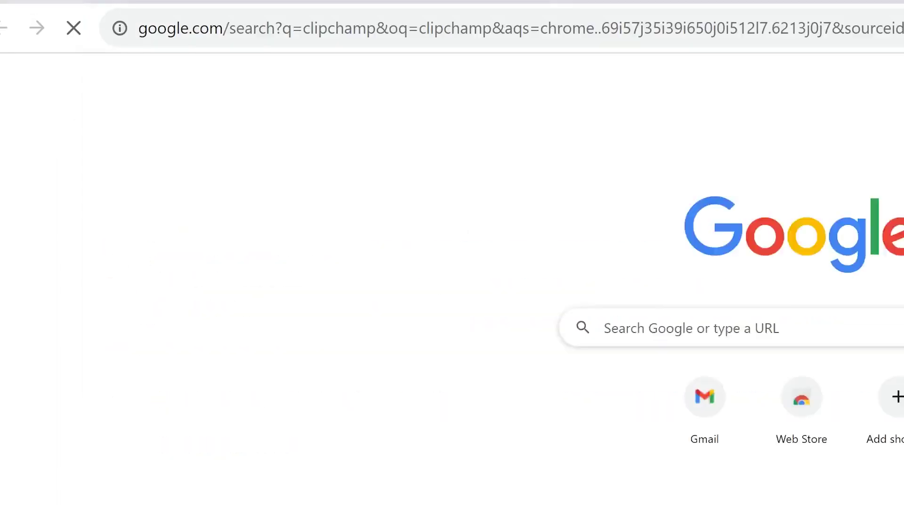
{"action": "left_click", "coordinate": [302, 338]}
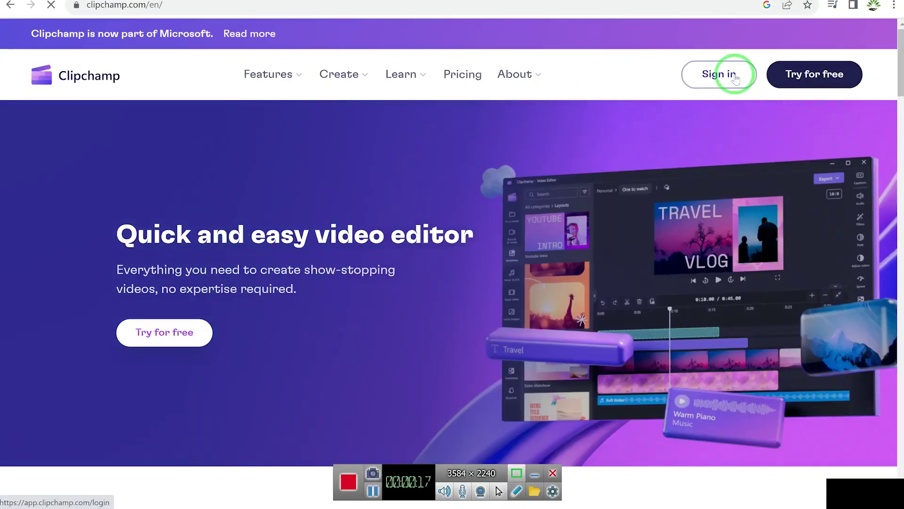
Sign in to Clipchamp with the Google account, minimizing the floating recorder bar.
{"action": "left_click", "coordinate": [735, 76]}
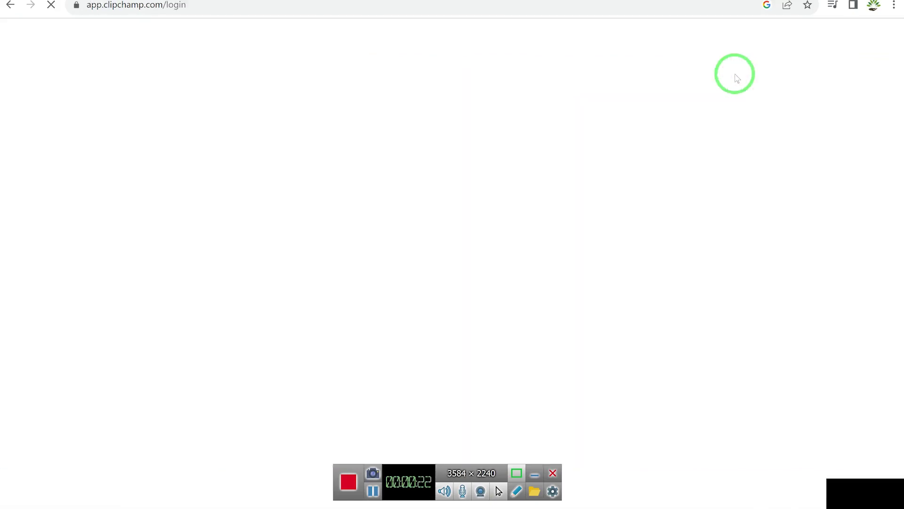
{"action": "left_click", "coordinate": [534, 474]}
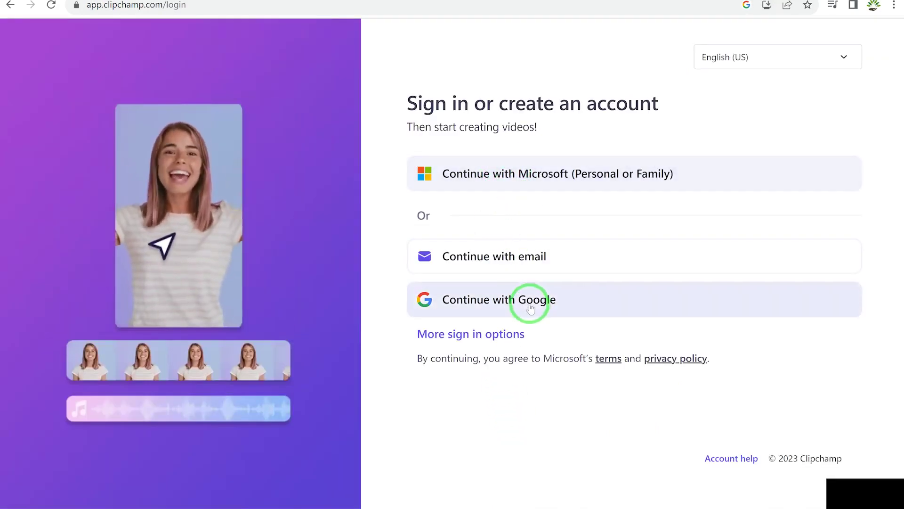
{"action": "left_click", "coordinate": [517, 304]}
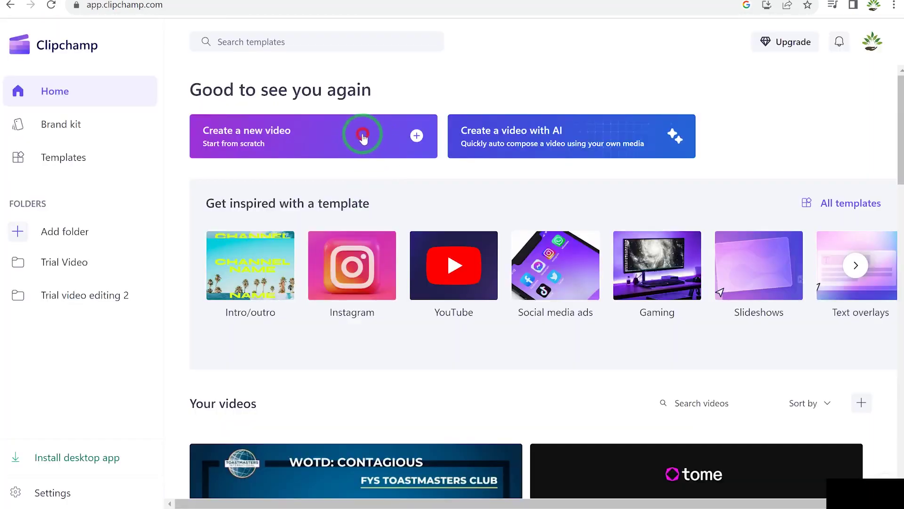
Create a new video from scratch, choose Screen and camera recording, and allow camera and microphone access.
{"action": "left_click", "coordinate": [362, 137]}
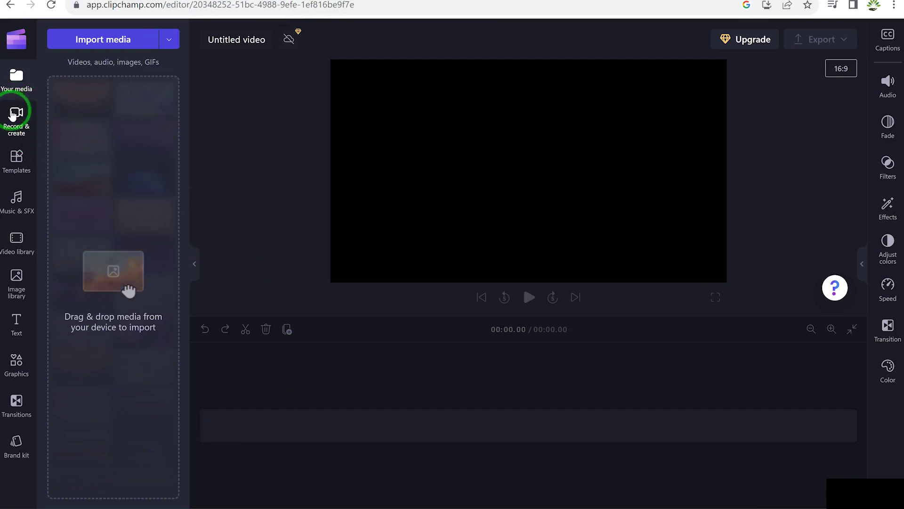
{"action": "left_click", "coordinate": [14, 114]}
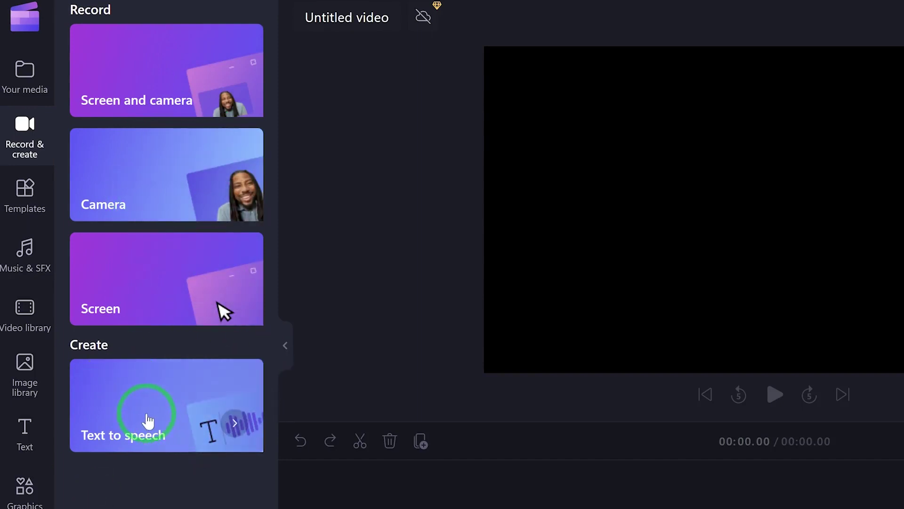
{"action": "left_click", "coordinate": [174, 77]}
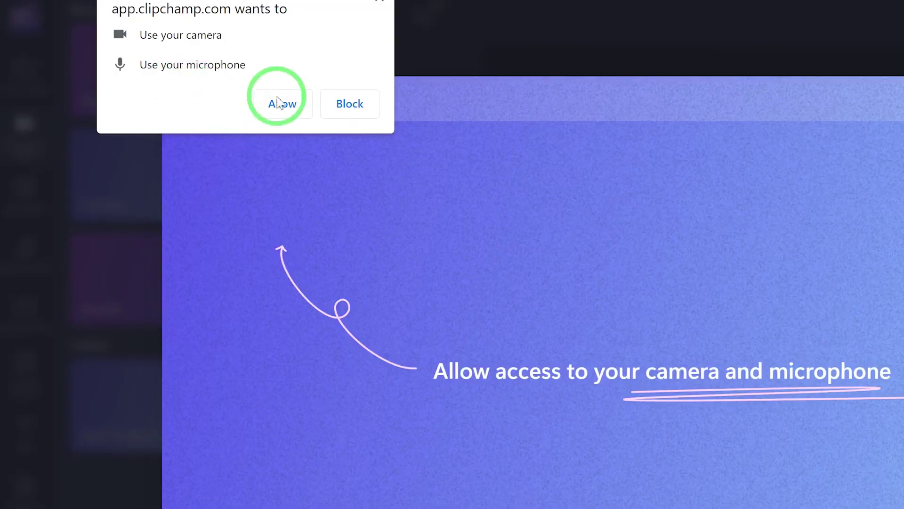
{"action": "left_click", "coordinate": [278, 106]}
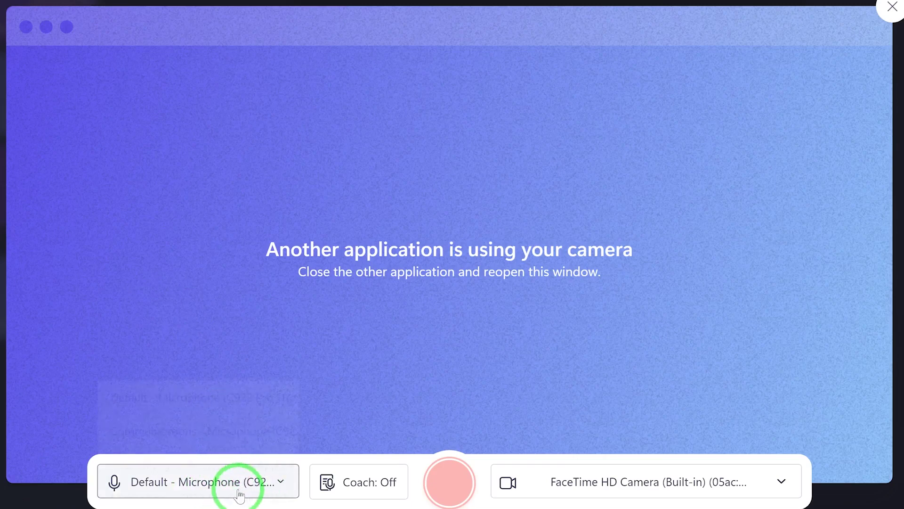
Set the microphone to the C922 Pro Stream Webcam and the camera to c922 Pro Stream Webcam.
{"action": "left_click", "coordinate": [239, 485]}
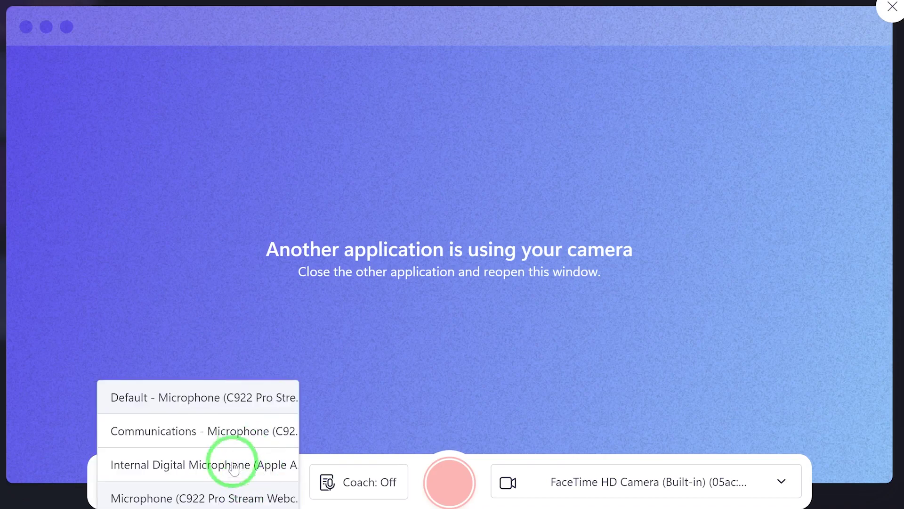
{"action": "left_click", "coordinate": [223, 500]}
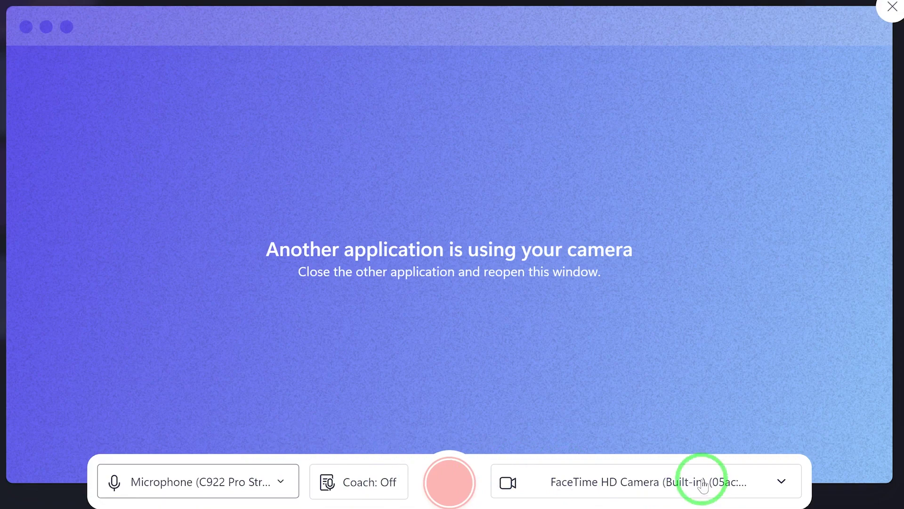
{"action": "left_click", "coordinate": [775, 480]}
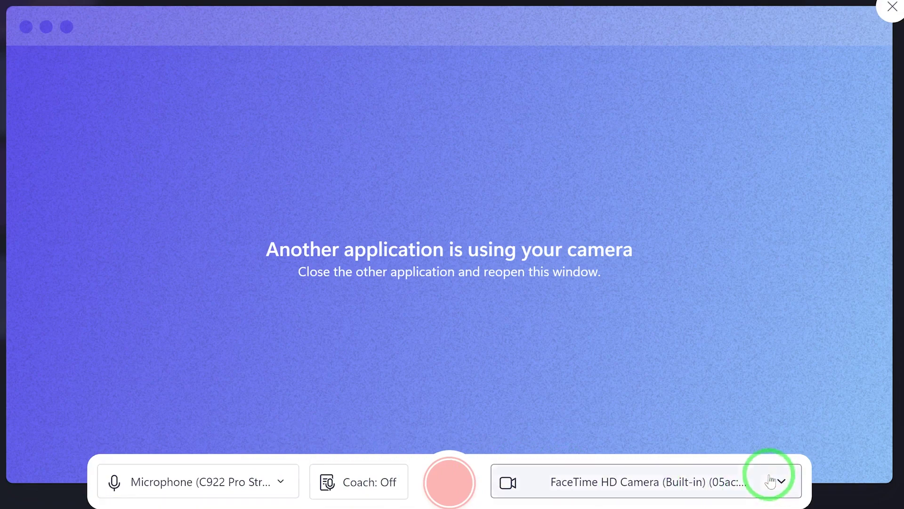
{"action": "left_click", "coordinate": [555, 459]}
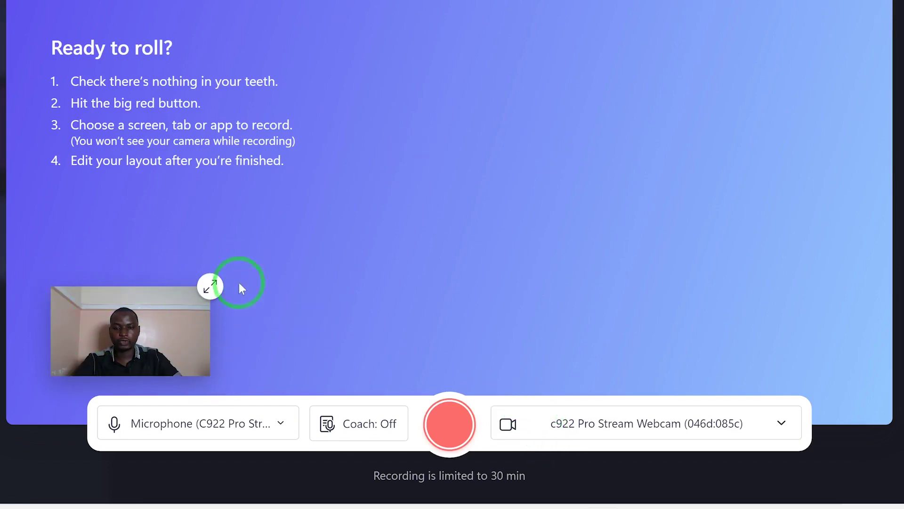
Start the recording, sharing the entire screen together with system audio.
{"action": "left_click", "coordinate": [462, 426]}
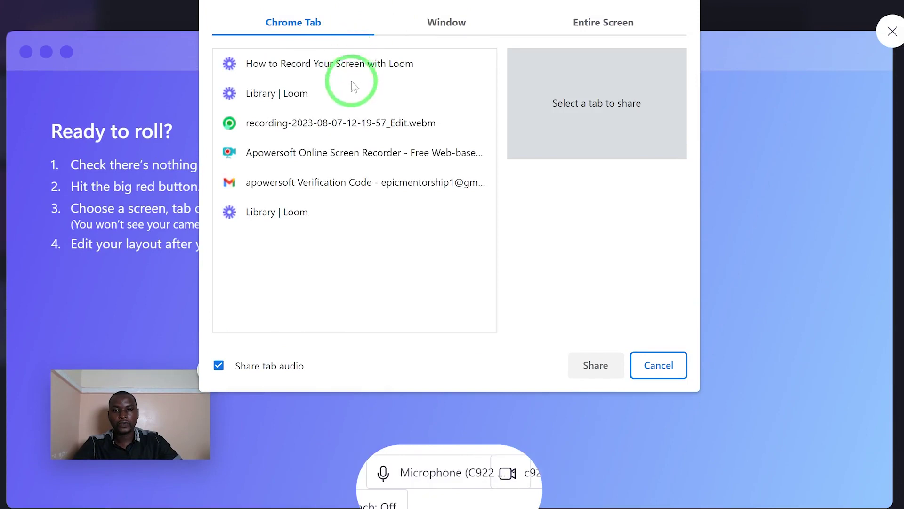
{"action": "left_click", "coordinate": [426, 26]}
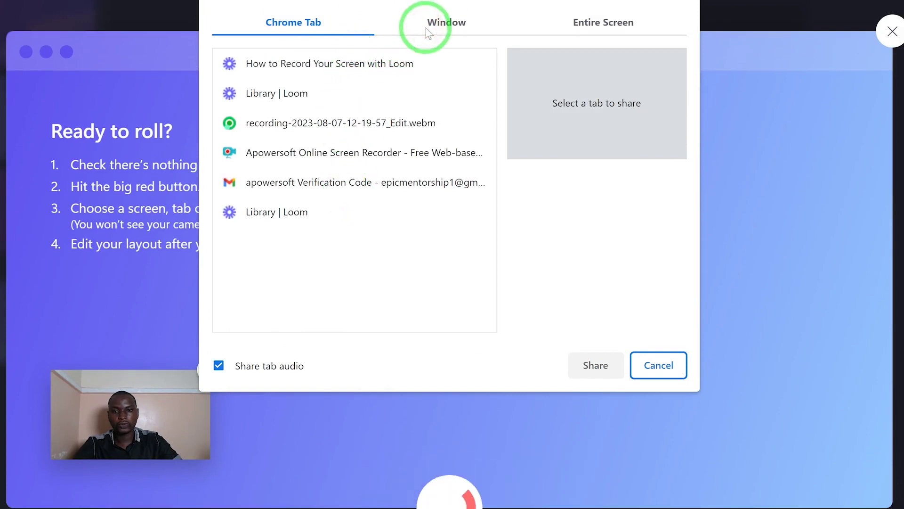
{"action": "left_click", "coordinate": [614, 23]}
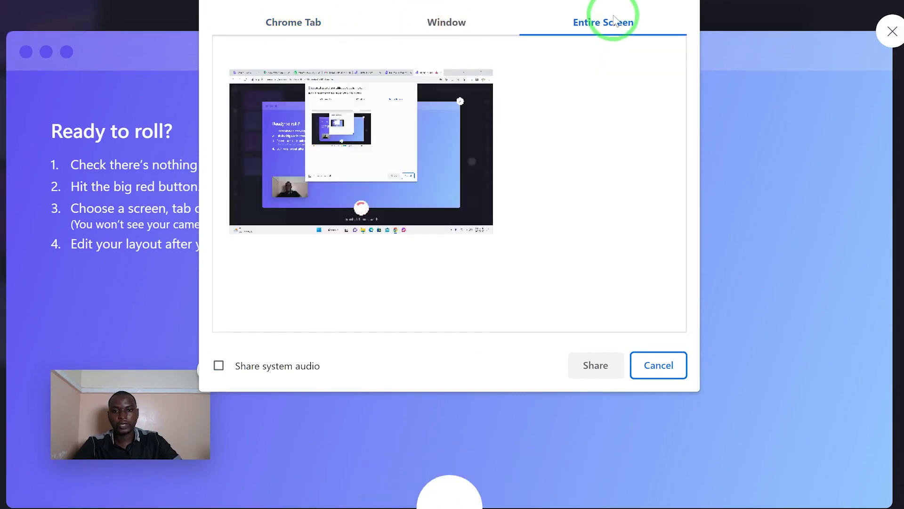
{"action": "left_click", "coordinate": [444, 144]}
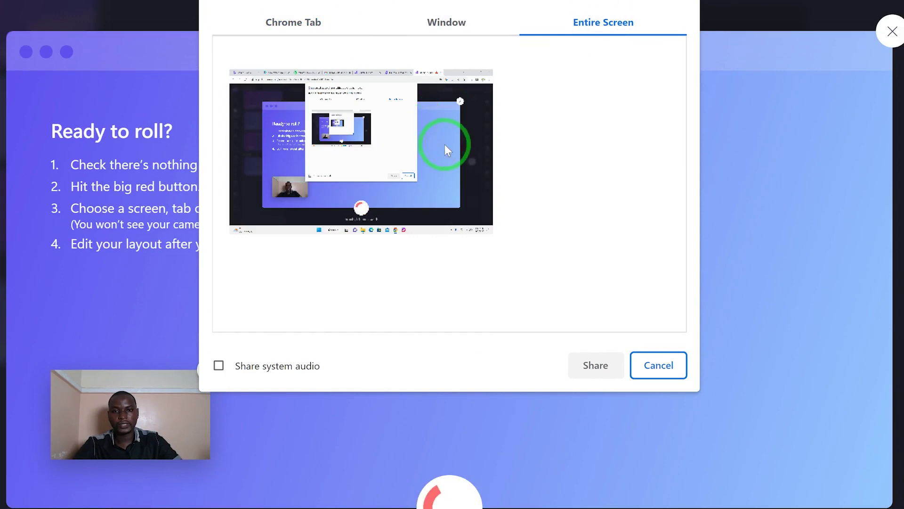
{"action": "left_click", "coordinate": [217, 364]}
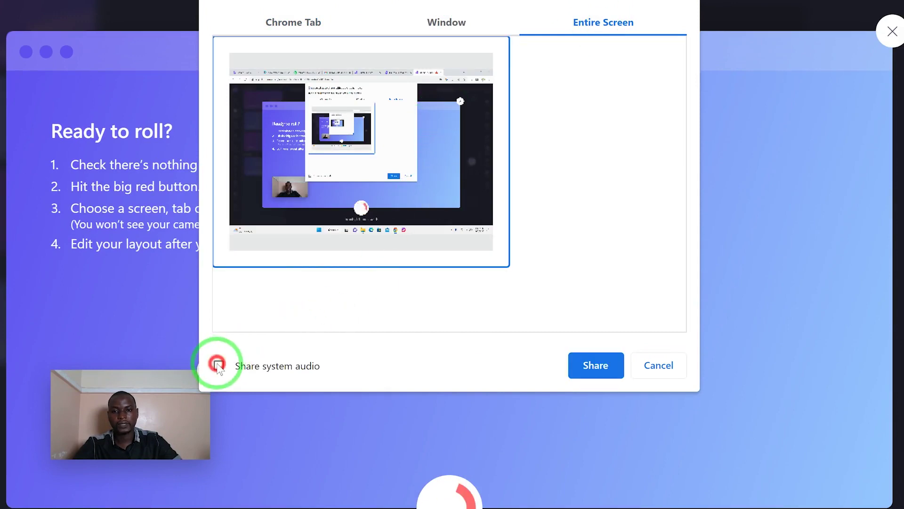
{"action": "left_click", "coordinate": [594, 368]}
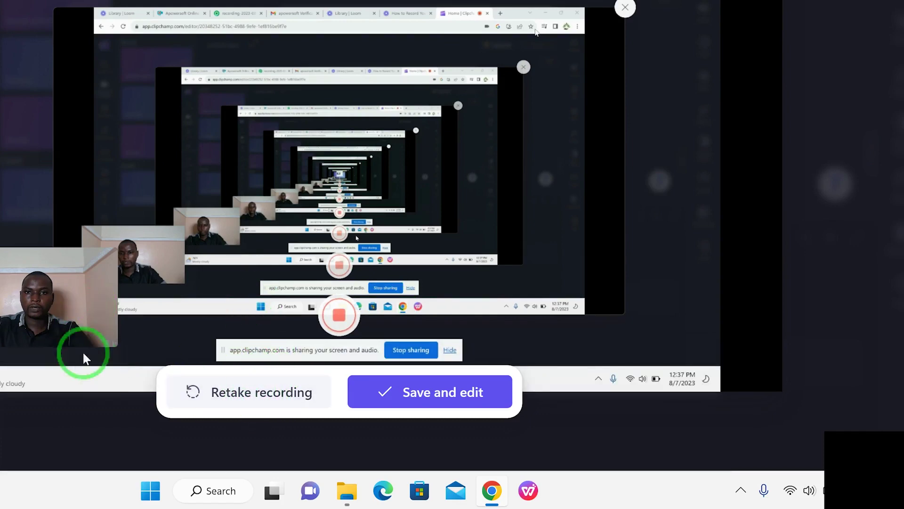
Save the finished recording into the editor and ungroup its camera and screen clips on the timeline.
{"action": "left_click", "coordinate": [425, 395]}
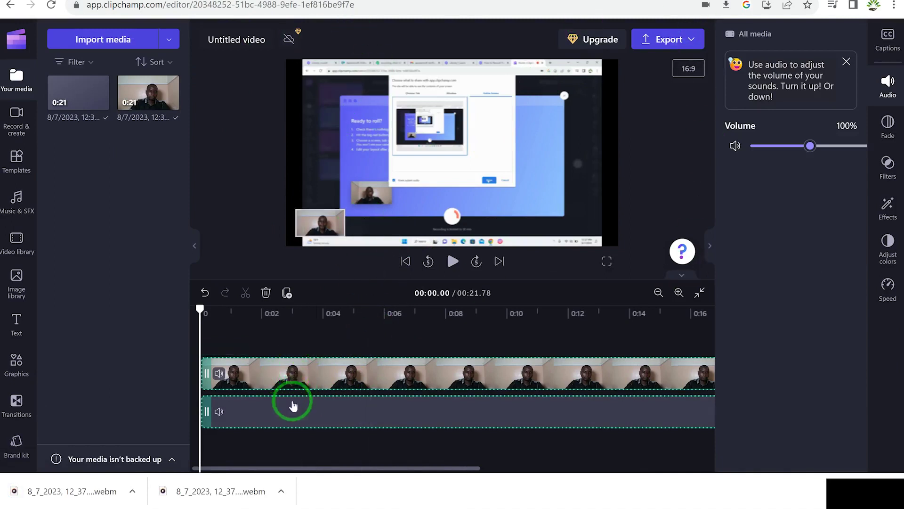
{"action": "right_click", "coordinate": [293, 371]}
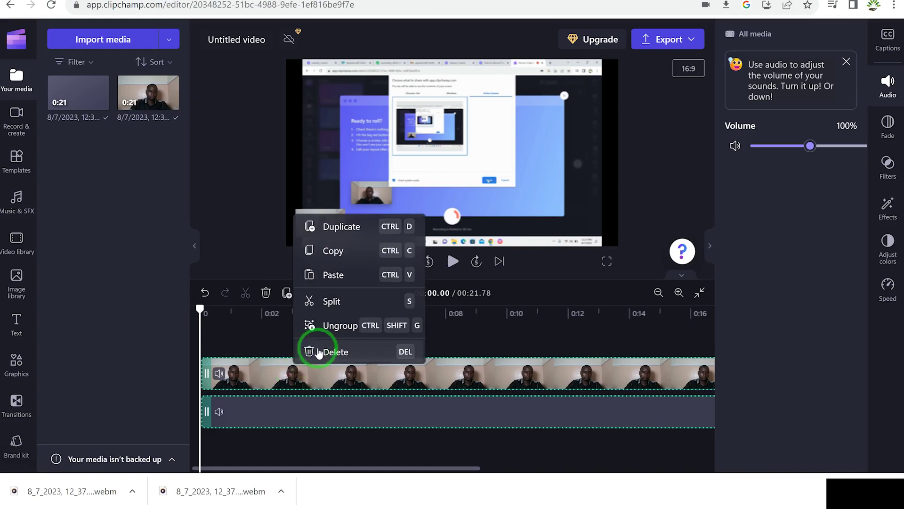
{"action": "left_click", "coordinate": [341, 325]}
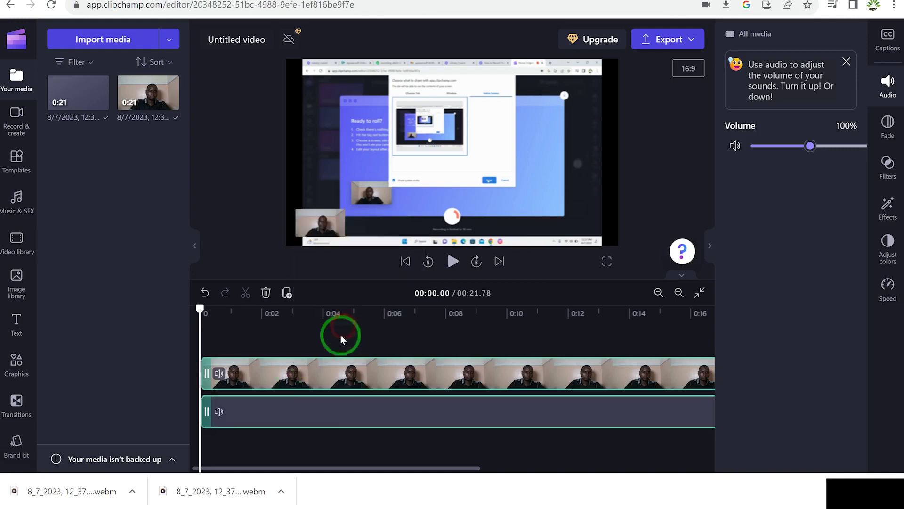
Move the playhead to 00:03.53, select the camera clip and enlarge its overlay to about a third of the frame's width.
{"action": "left_click_drag", "start_coordinate": [301, 383], "coordinate": [318, 370]}
{"action": "left_click", "coordinate": [308, 410]}
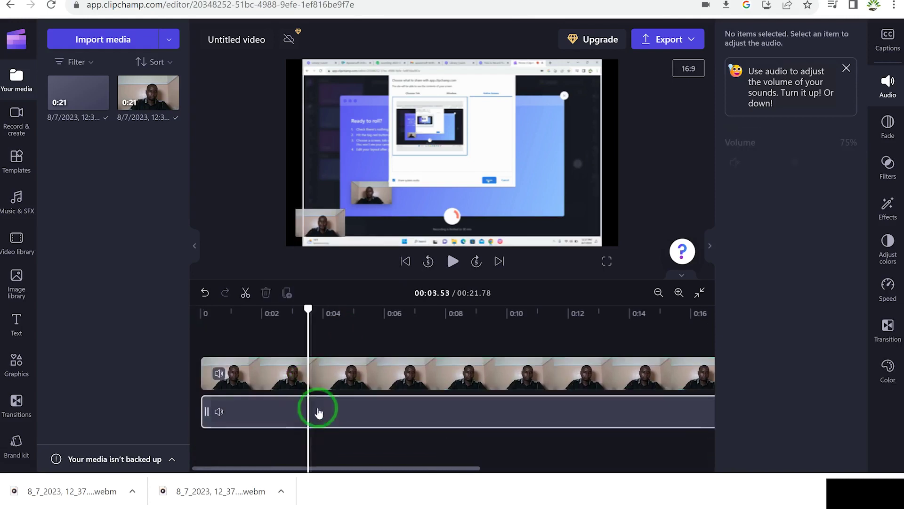
{"action": "left_click", "coordinate": [320, 385]}
{"action": "left_click", "coordinate": [350, 227]}
{"action": "left_click_drag", "start_coordinate": [350, 207], "coordinate": [406, 175]}
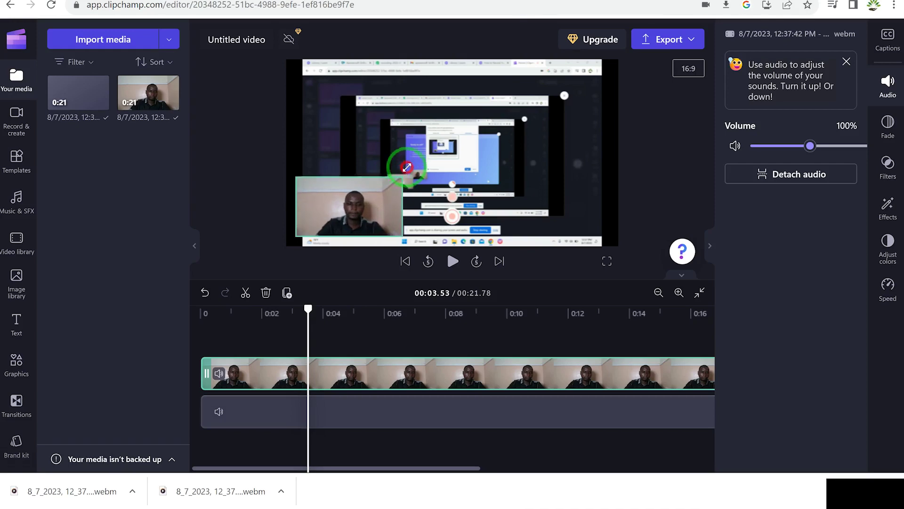
Crop both sides of the camera overlay to a roughly square frame around the speaker.
{"action": "left_click", "coordinate": [377, 207]}
{"action": "right_click", "coordinate": [378, 207]}
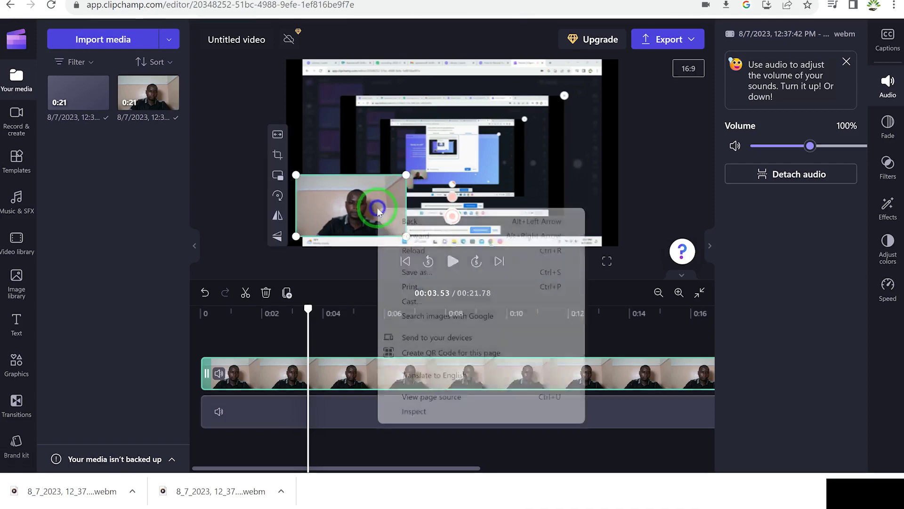
{"action": "left_click", "coordinate": [332, 203]}
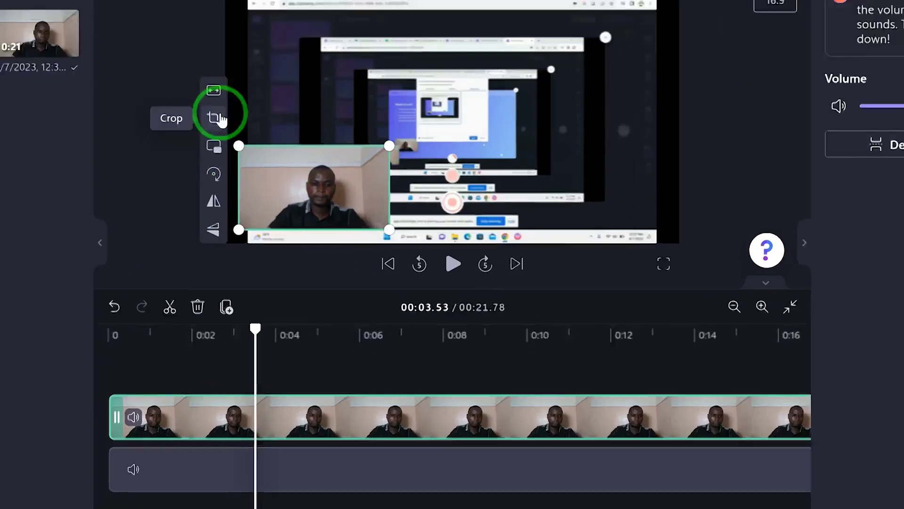
{"action": "left_click", "coordinate": [278, 154]}
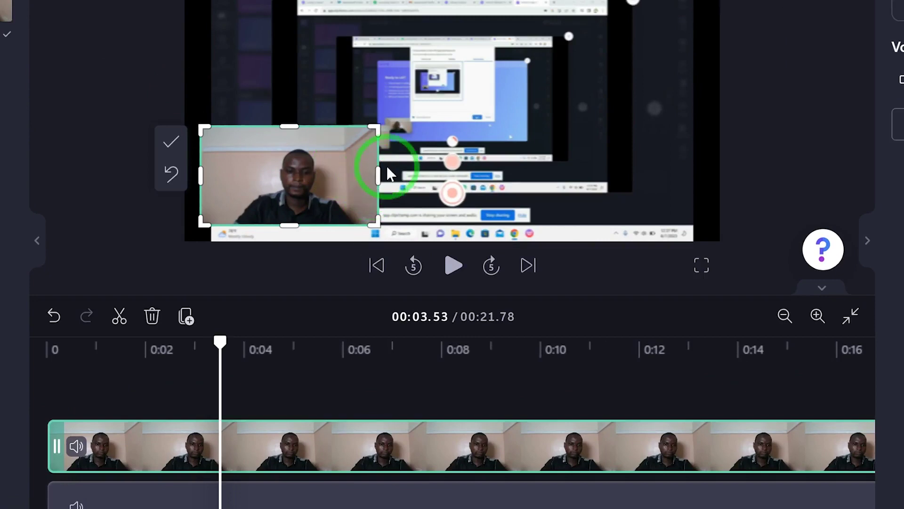
{"action": "left_click_drag", "start_coordinate": [376, 176], "coordinate": [343, 175]}
{"action": "left_click_drag", "start_coordinate": [200, 176], "coordinate": [248, 184]}
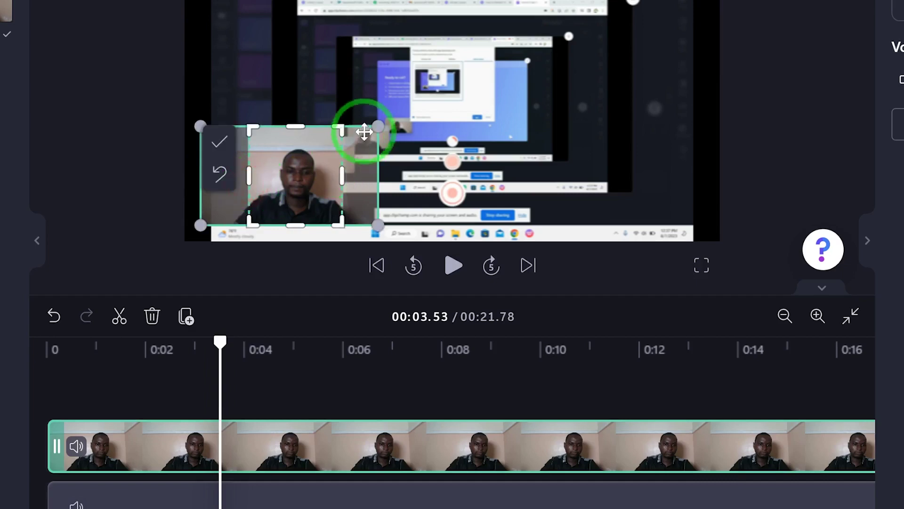
{"action": "left_click", "coordinate": [214, 144]}
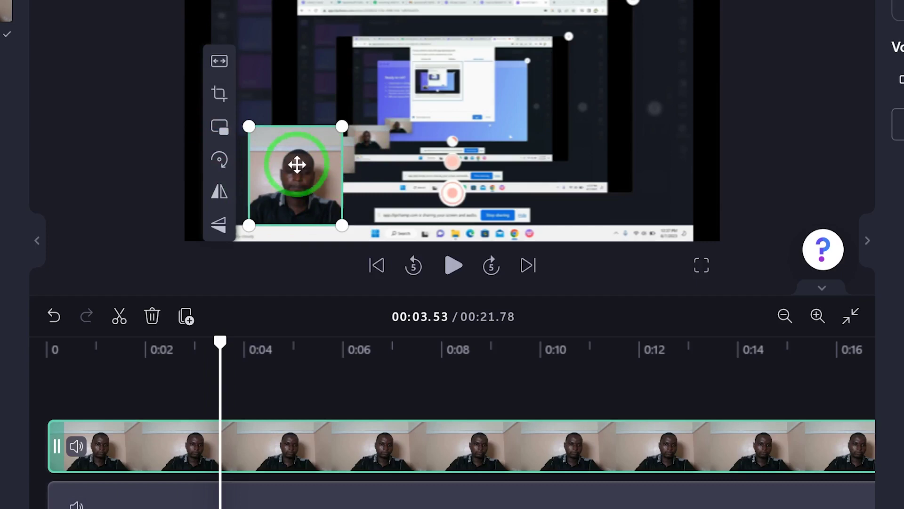
Move the playhead to 00:01.60 and apply the Winter filter to the camera clip.
{"action": "left_click_drag", "start_coordinate": [220, 341], "coordinate": [125, 313]}
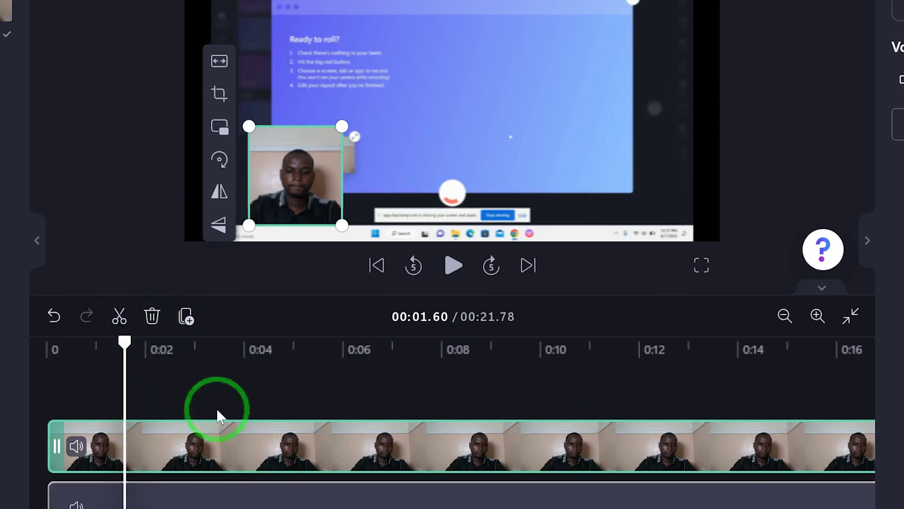
{"action": "left_click", "coordinate": [186, 315]}
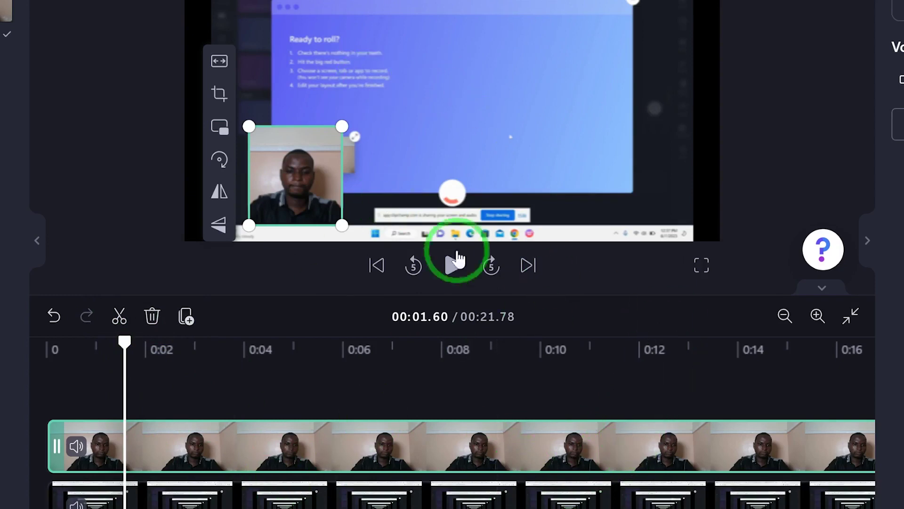
{"action": "left_click", "coordinate": [298, 177]}
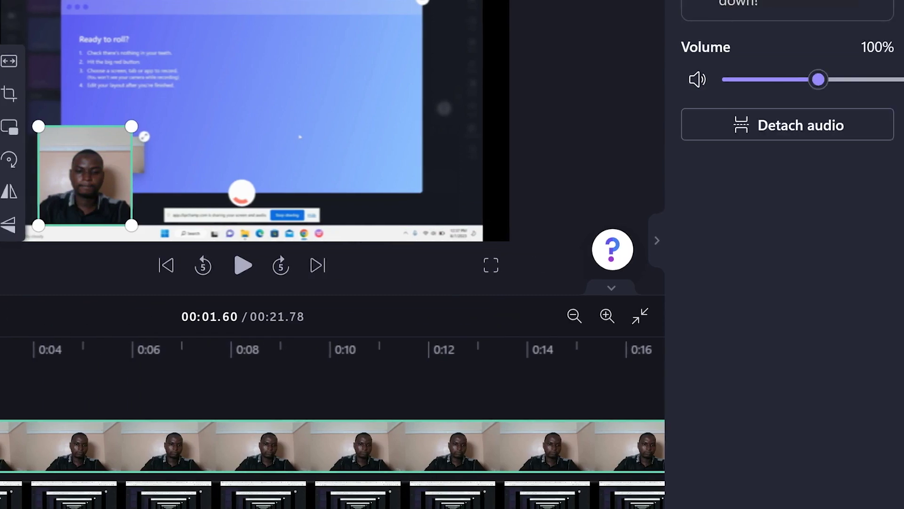
{"action": "left_click", "coordinate": [889, 164]}
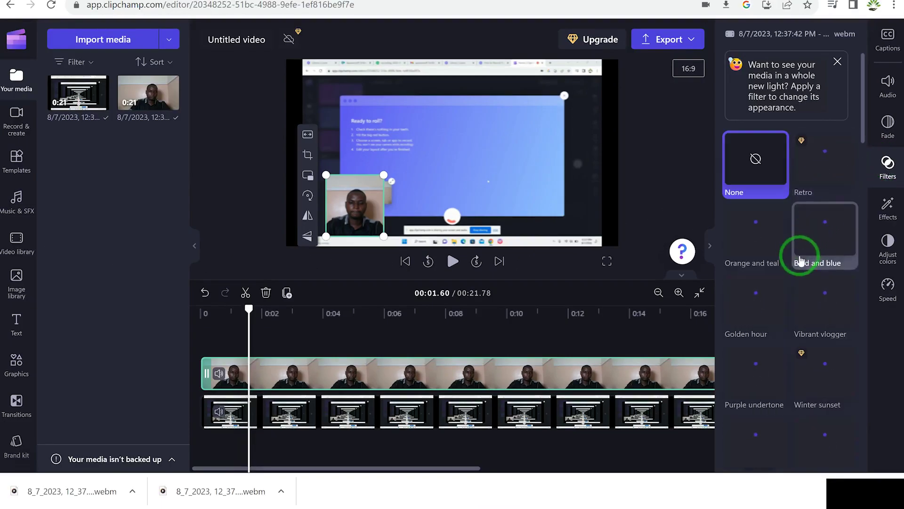
{"action": "scroll", "coordinate": [787, 246], "scroll_direction": "down", "scroll_amount": 5}
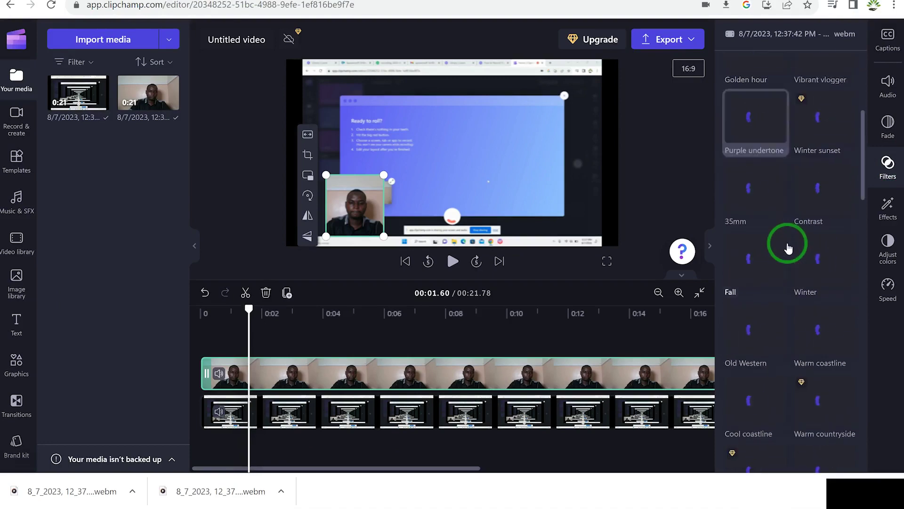
{"action": "scroll", "coordinate": [791, 238], "scroll_direction": "up", "scroll_amount": 5}
{"action": "scroll", "coordinate": [794, 238], "scroll_direction": "down", "scroll_amount": 2}
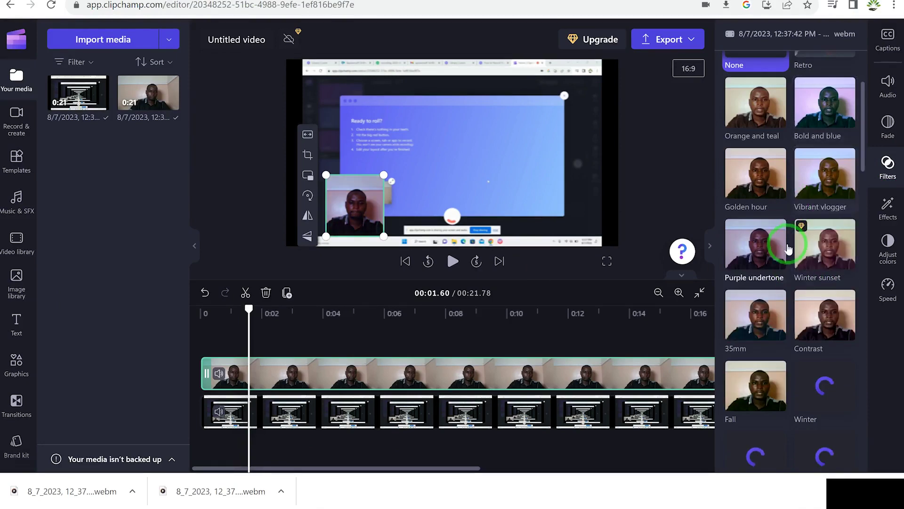
{"action": "scroll", "coordinate": [817, 311], "scroll_direction": "down", "scroll_amount": 3}
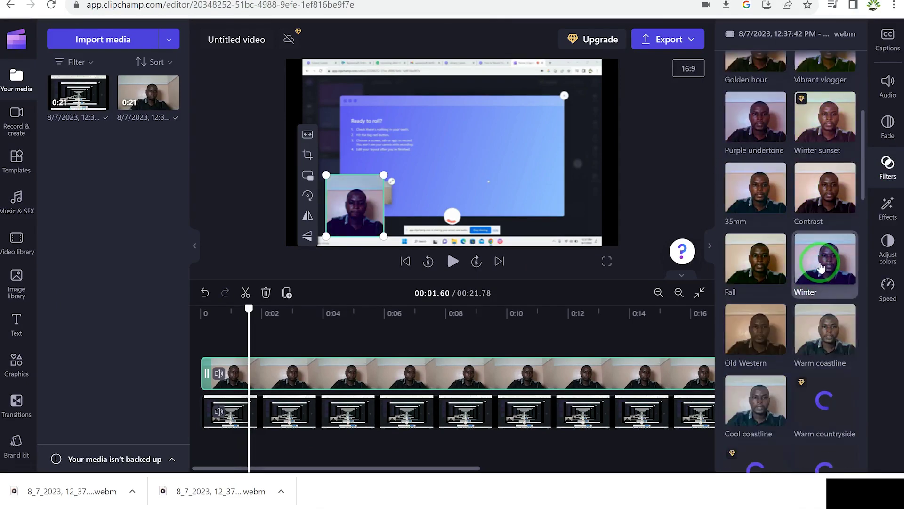
{"action": "left_click", "coordinate": [820, 267]}
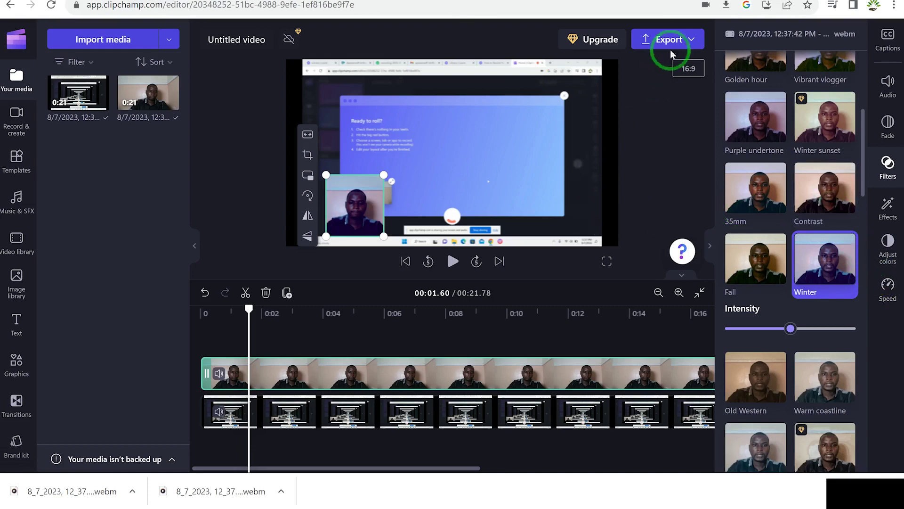
Export the video at 720p and title it "trial 1".
{"action": "left_click", "coordinate": [685, 40]}
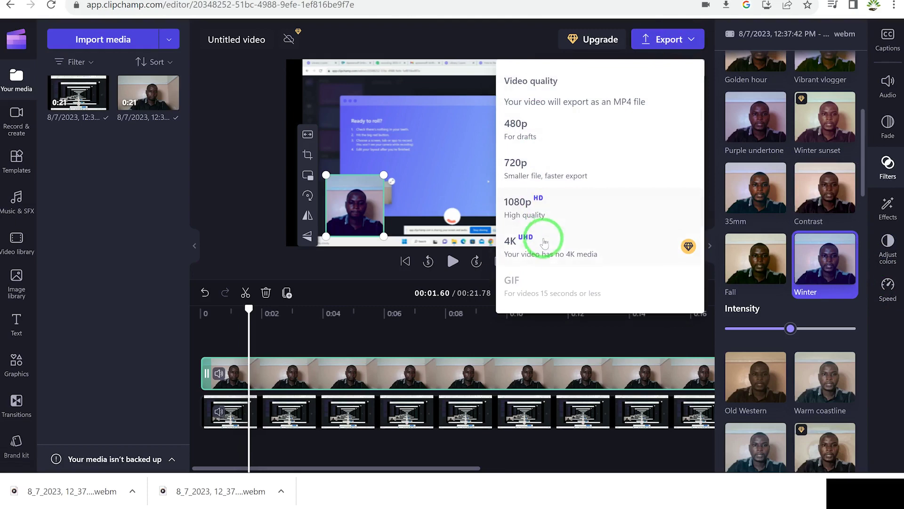
{"action": "left_click", "coordinate": [560, 178]}
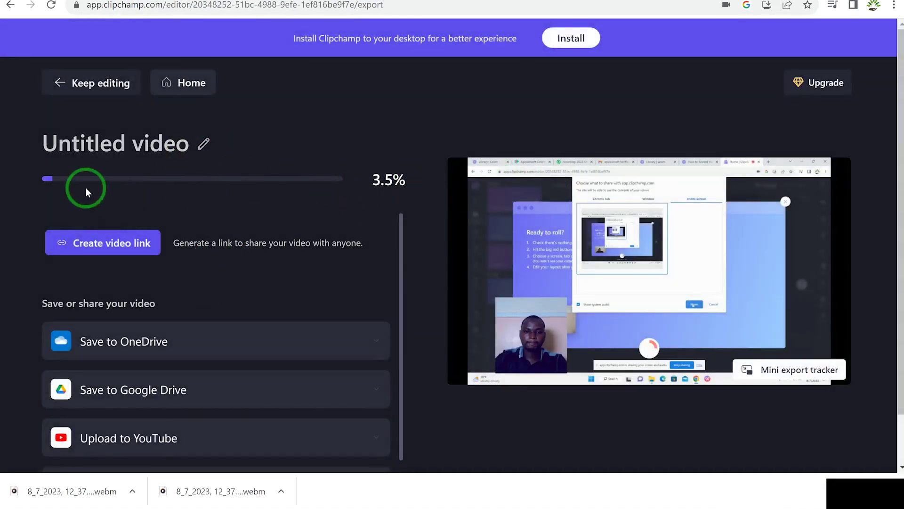
{"action": "left_click", "coordinate": [206, 146]}
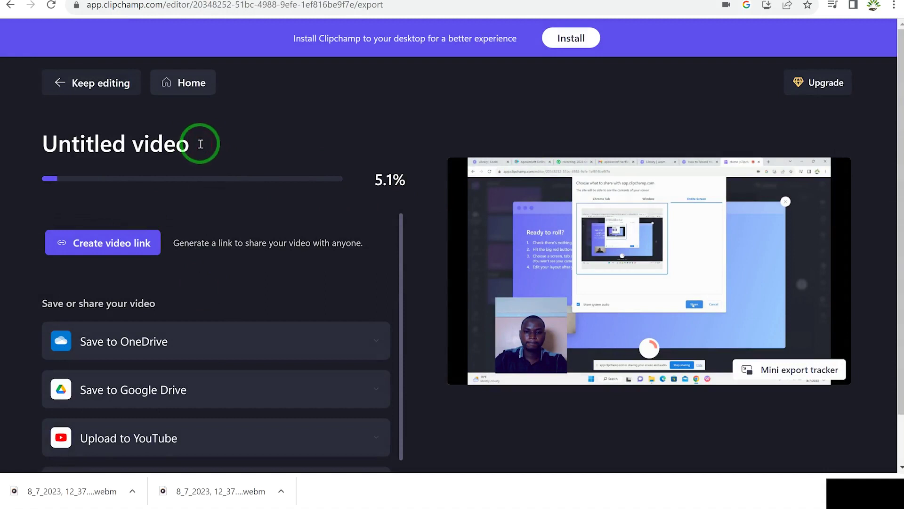
{"action": "left_click", "coordinate": [196, 146]}
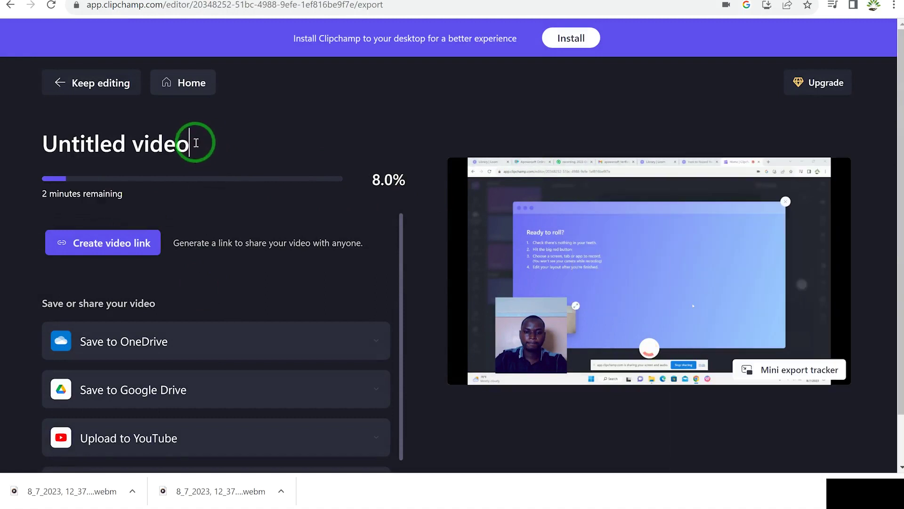
{"action": "key", "text": "ctrl+a"}
{"action": "type", "text": "trial 1"}
{"action": "key", "text": "Return"}
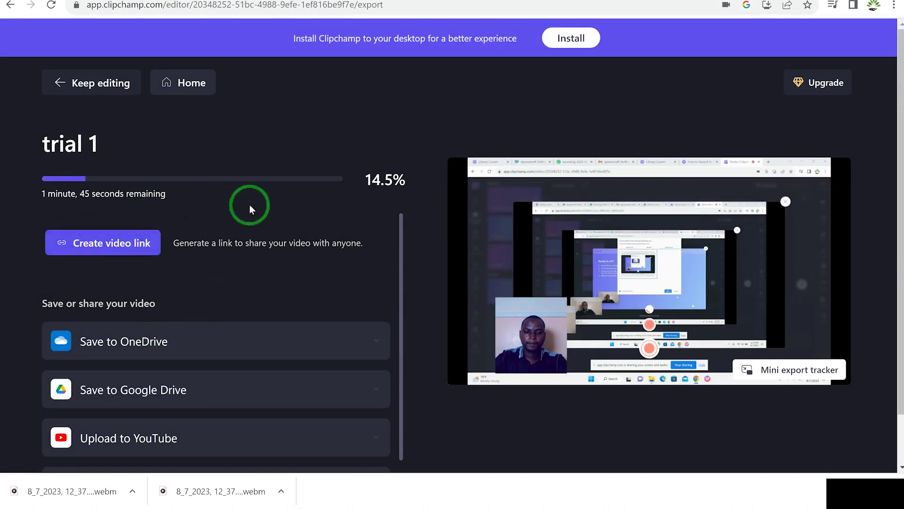
Examine the save and share destinations offered for the exported video.
{"action": "scroll", "coordinate": [165, 369], "scroll_direction": "down", "scroll_amount": 2}
{"action": "scroll", "coordinate": [137, 315], "scroll_direction": "up", "scroll_amount": 2}
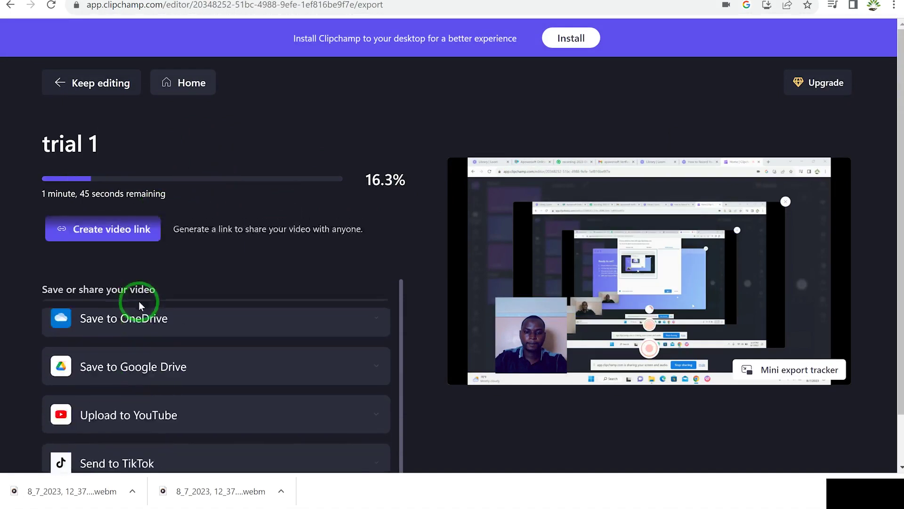
{"action": "scroll", "coordinate": [135, 327], "scroll_direction": "down", "scroll_amount": 2}
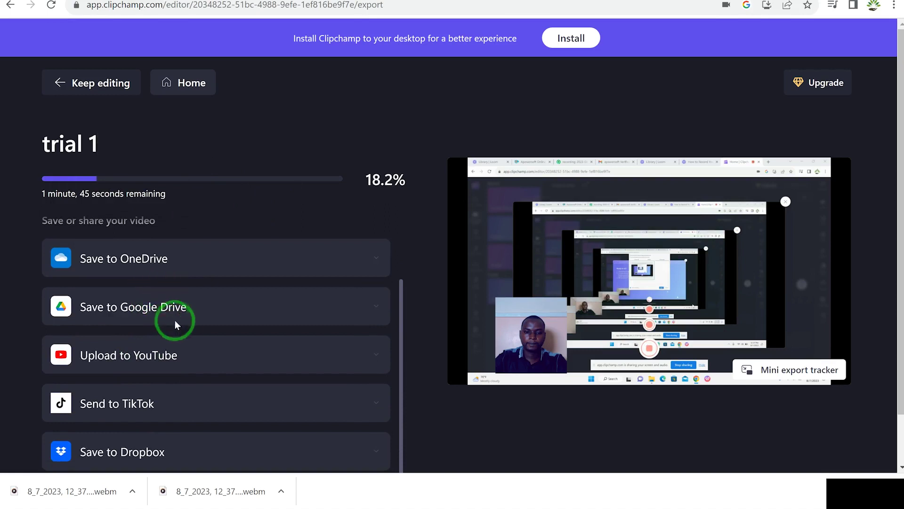
{"action": "scroll", "coordinate": [176, 368], "scroll_direction": "down", "scroll_amount": 2}
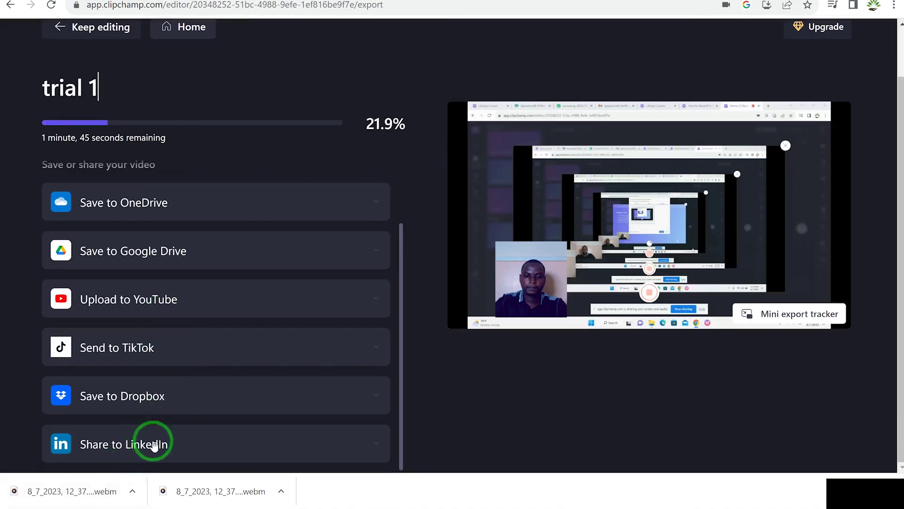
{"action": "scroll", "coordinate": [193, 329], "scroll_direction": "up", "scroll_amount": 2}
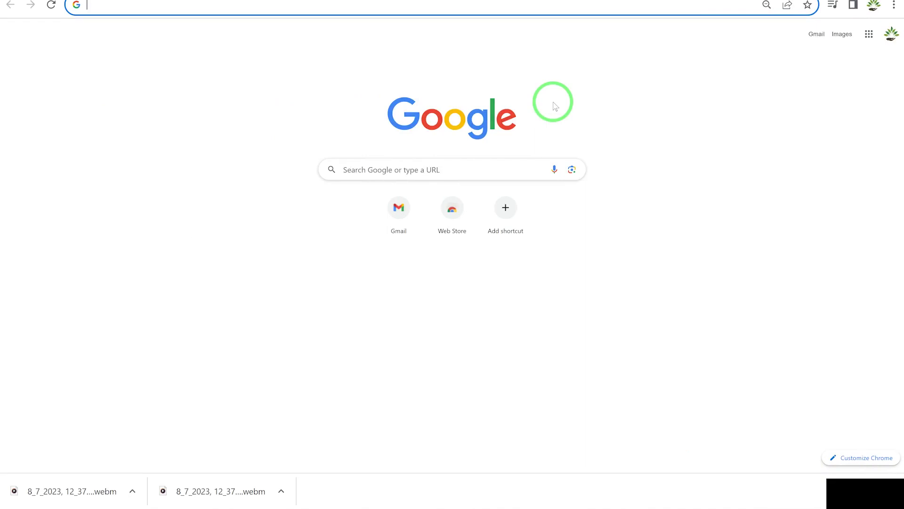
Search the web for "obs" in a new browser tab and open the OBS Studio website.
{"action": "type", "text": "obs"}
{"action": "key", "text": "Return"}
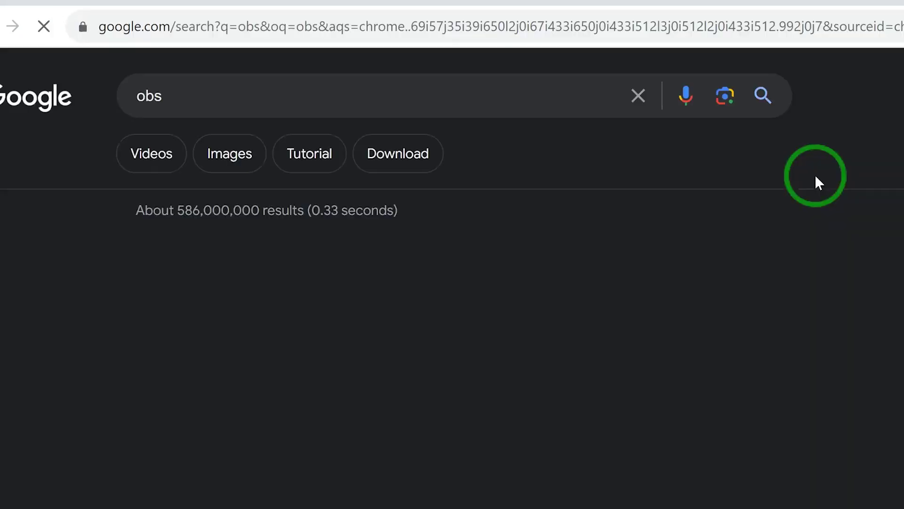
{"action": "left_click", "coordinate": [218, 290]}
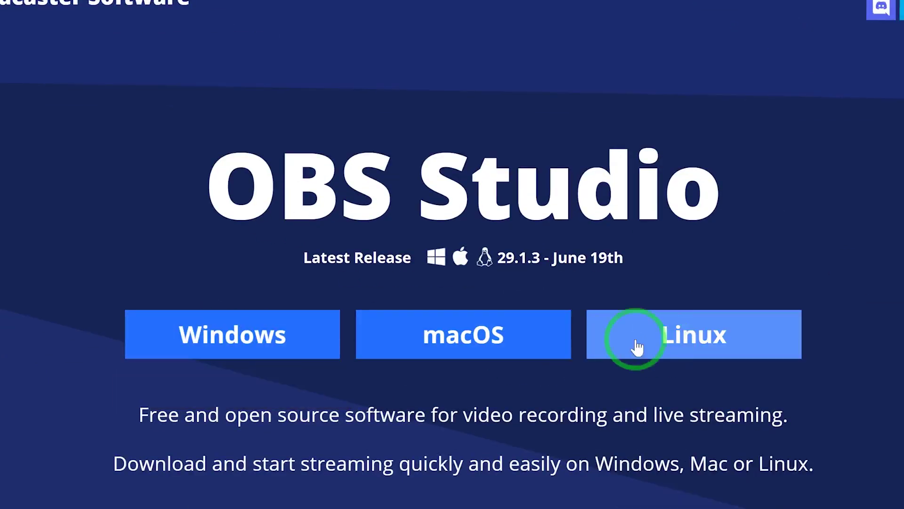
{"action": "left_click", "coordinate": [208, 337]}
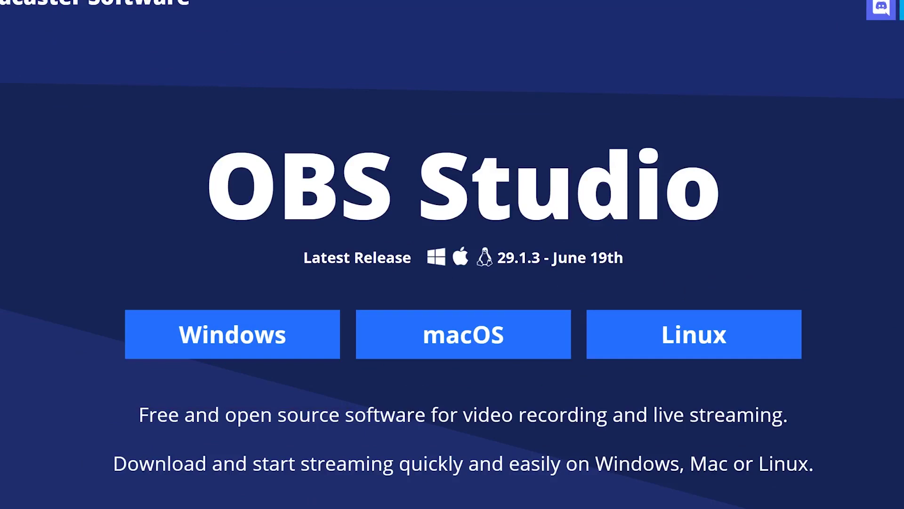
Find the installed OBS Studio by searching the computer for "obs" and launch it.
{"action": "left_click", "coordinate": [308, 507]}
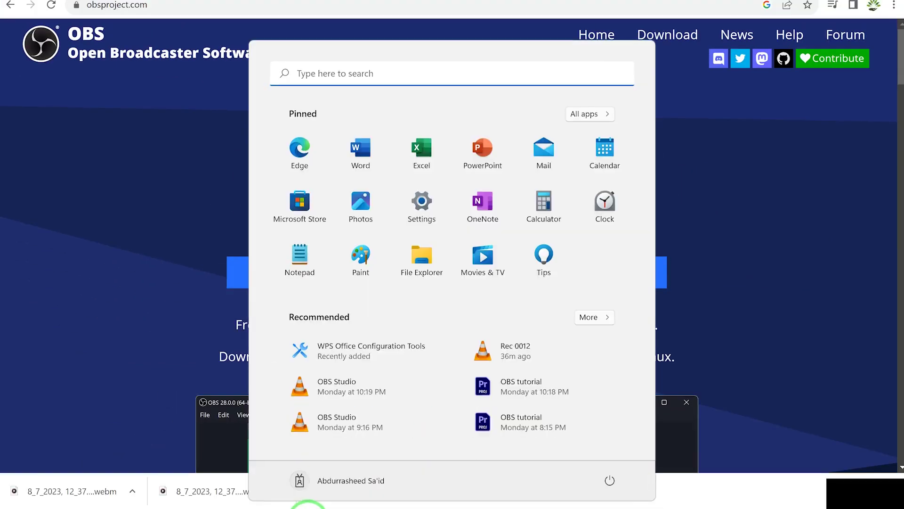
{"action": "type", "text": "obs"}
{"action": "left_click", "coordinate": [406, 186]}
{"action": "left_click", "coordinate": [336, 174]}
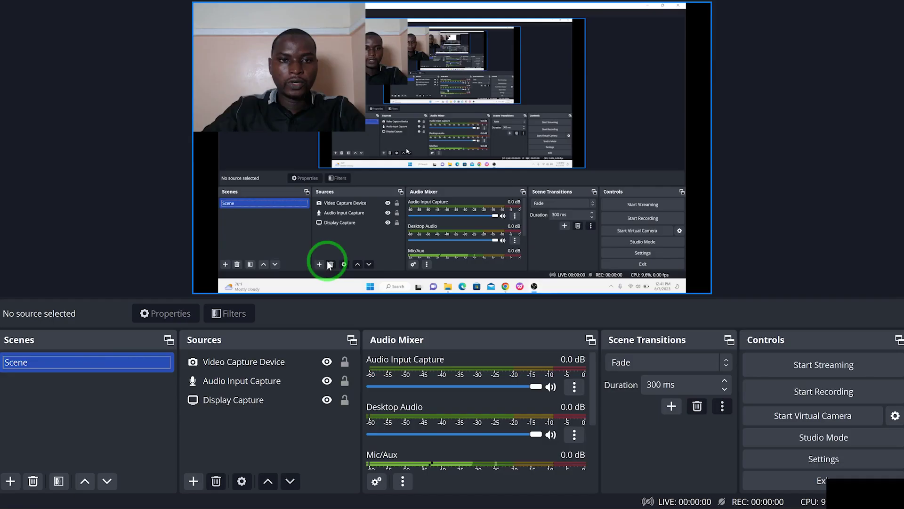
{"action": "left_click", "coordinate": [240, 361]}
{"action": "left_click", "coordinate": [147, 361]}
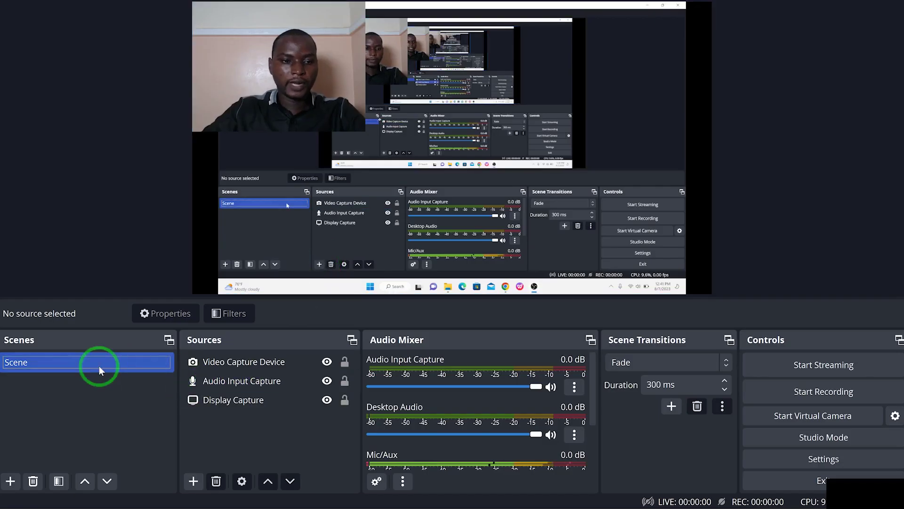
{"action": "left_click", "coordinate": [89, 59]}
{"action": "left_click", "coordinate": [802, 386]}
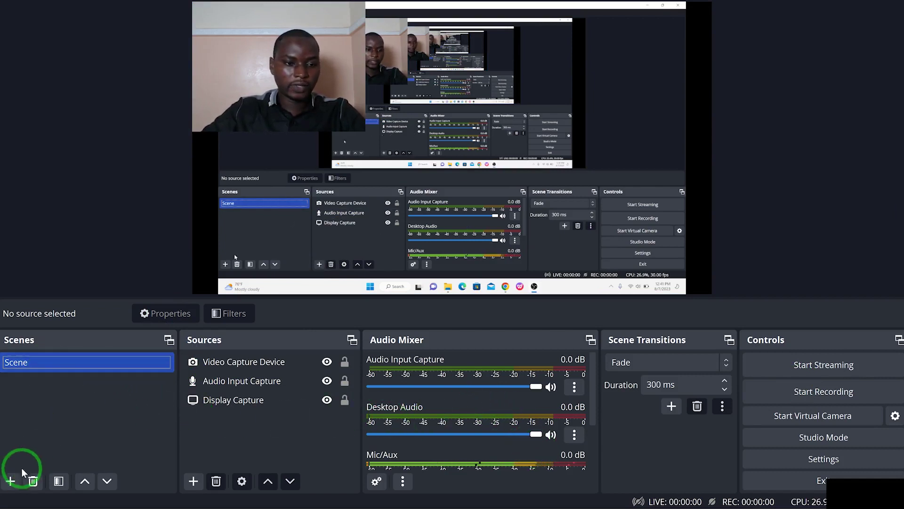
Add a new scene named "Screen recording".
{"action": "left_click", "coordinate": [9, 482]}
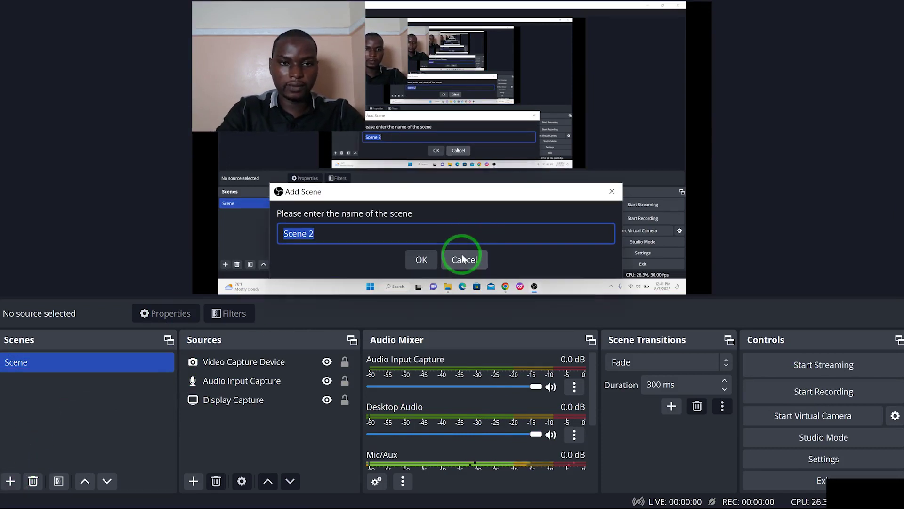
{"action": "type", "text": "Screen recording"}
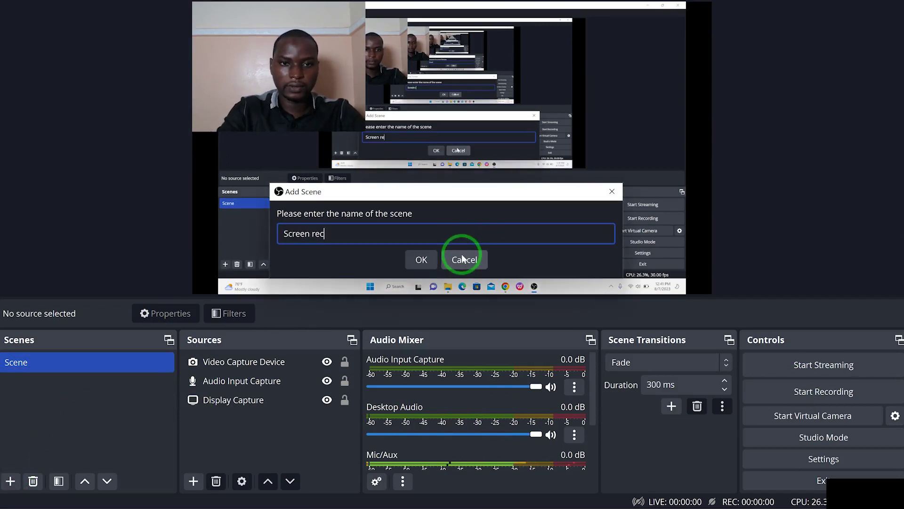
{"action": "left_click", "coordinate": [422, 260]}
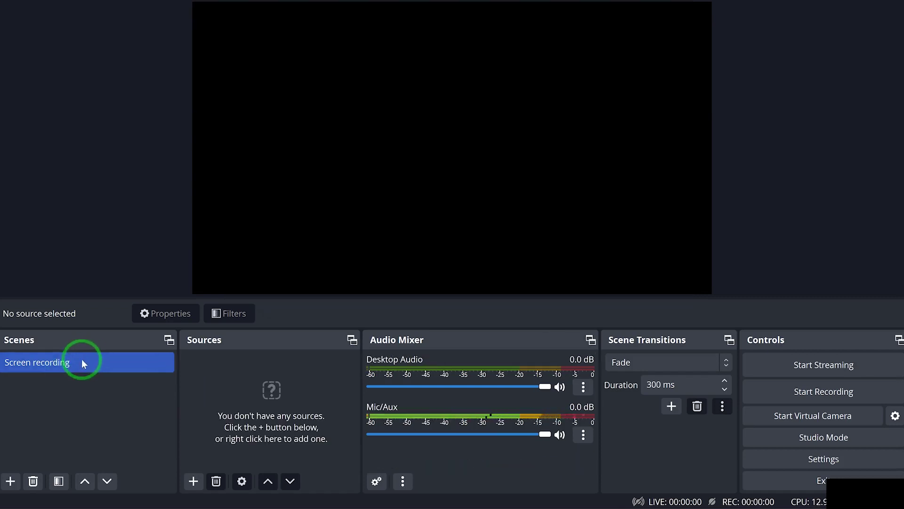
Add a Video Capture Device source to the scene, using the c922 Pro Stream Webcam as its device.
{"action": "left_click", "coordinate": [192, 479]}
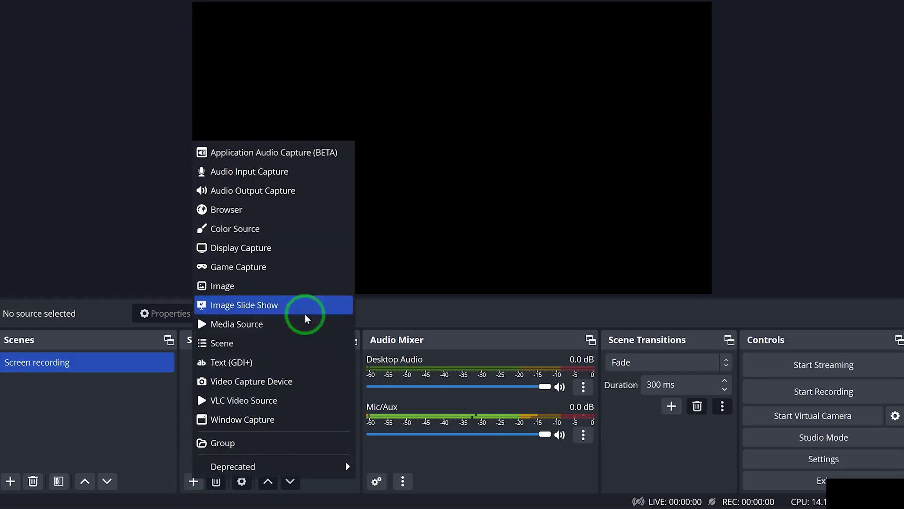
{"action": "left_click", "coordinate": [292, 385]}
{"action": "left_click", "coordinate": [489, 321]}
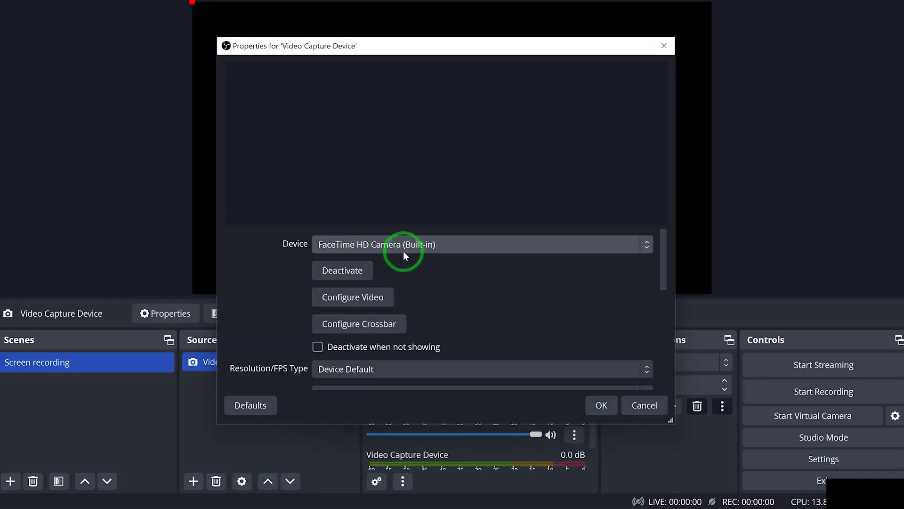
{"action": "left_click", "coordinate": [404, 249]}
{"action": "left_click", "coordinate": [418, 275]}
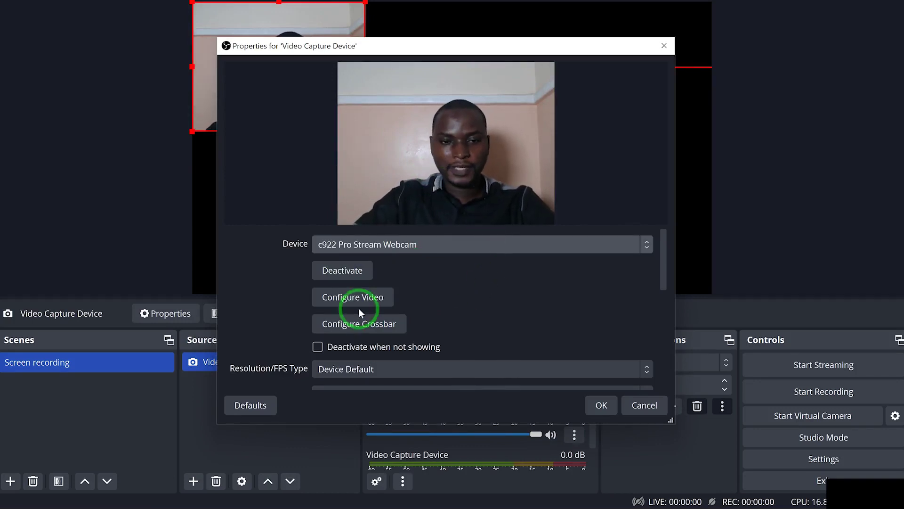
{"action": "left_click", "coordinate": [601, 404]}
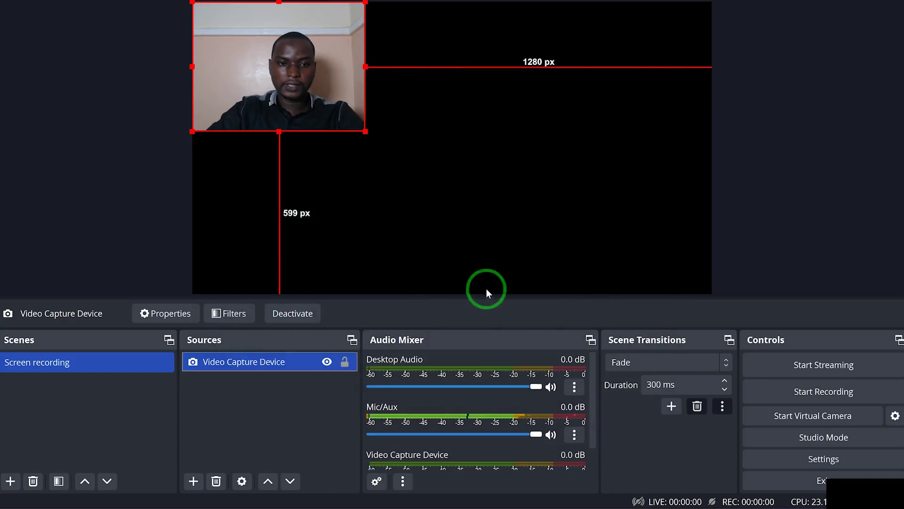
Shrink the webcam image and place it in the canvas's lower-right corner, about 1509 px from the left edge and 771 px from the top.
{"action": "left_click_drag", "start_coordinate": [280, 89], "coordinate": [303, 239]}
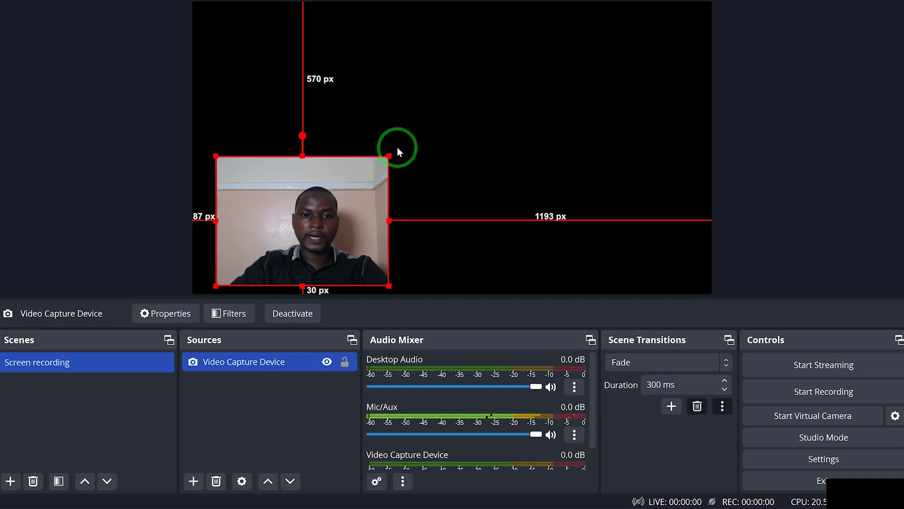
{"action": "left_click_drag", "start_coordinate": [390, 156], "coordinate": [325, 203]}
{"action": "left_click_drag", "start_coordinate": [270, 259], "coordinate": [641, 260]}
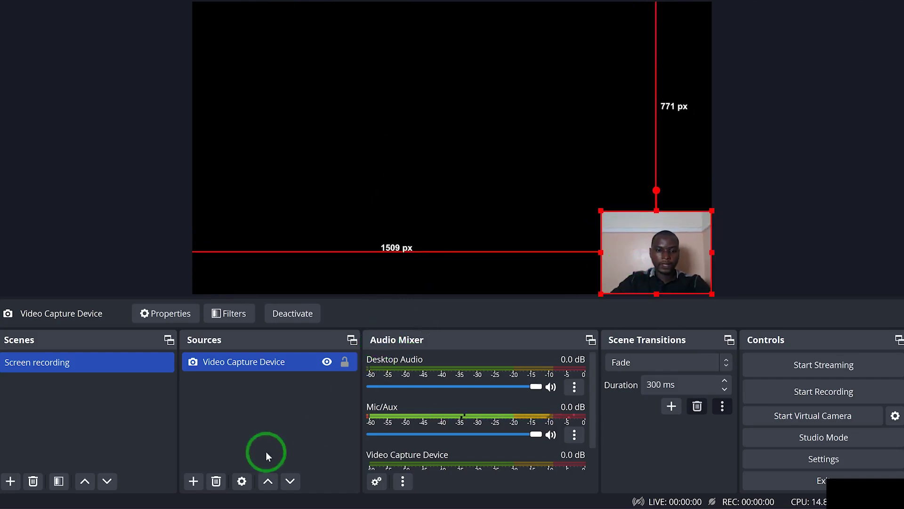
Add a Display Capture source for the primary monitor with automatic capture method and cursor capture.
{"action": "left_click", "coordinate": [193, 481]}
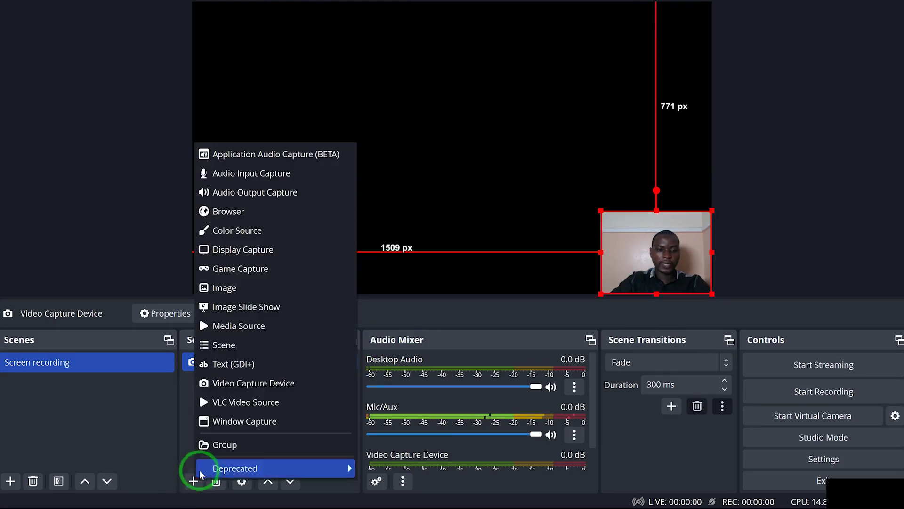
{"action": "left_click", "coordinate": [272, 248]}
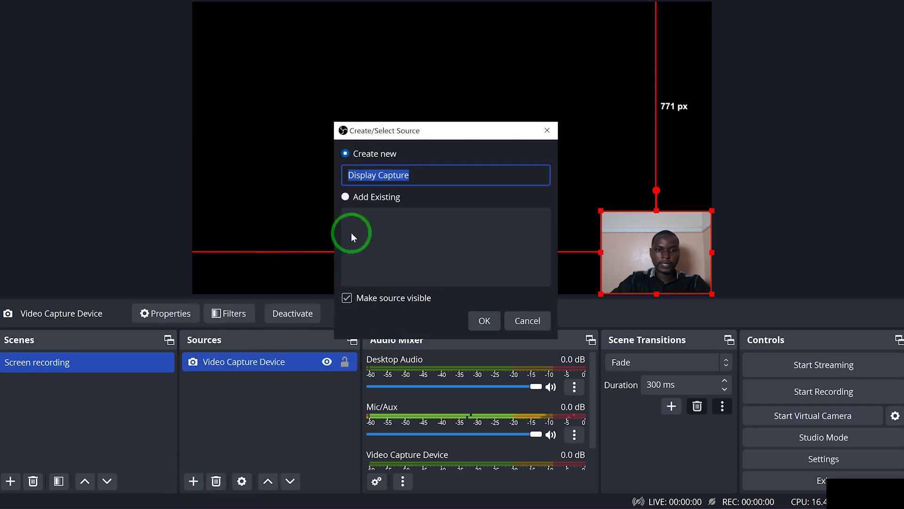
{"action": "left_click", "coordinate": [481, 324]}
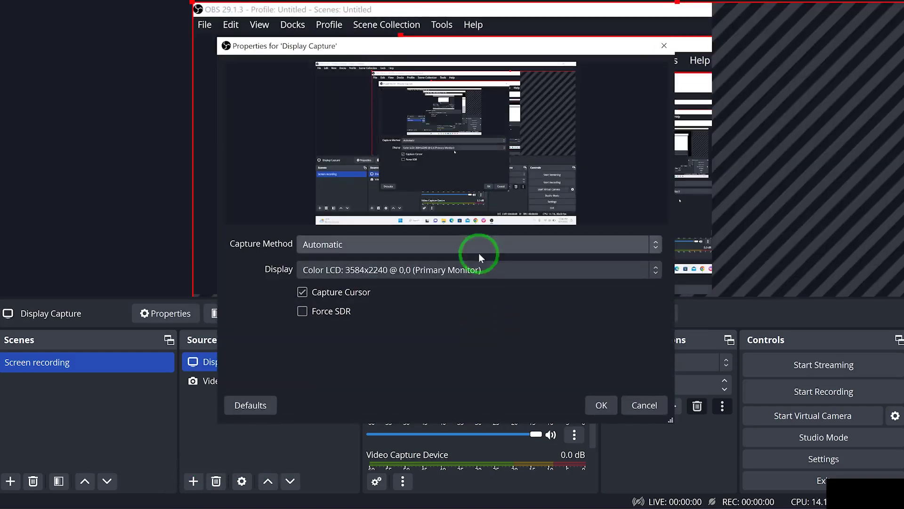
{"action": "left_click", "coordinate": [601, 404]}
Fit the display capture to the screen and move the Video Capture Device source above it in the source order.
{"action": "right_click", "coordinate": [308, 144]}
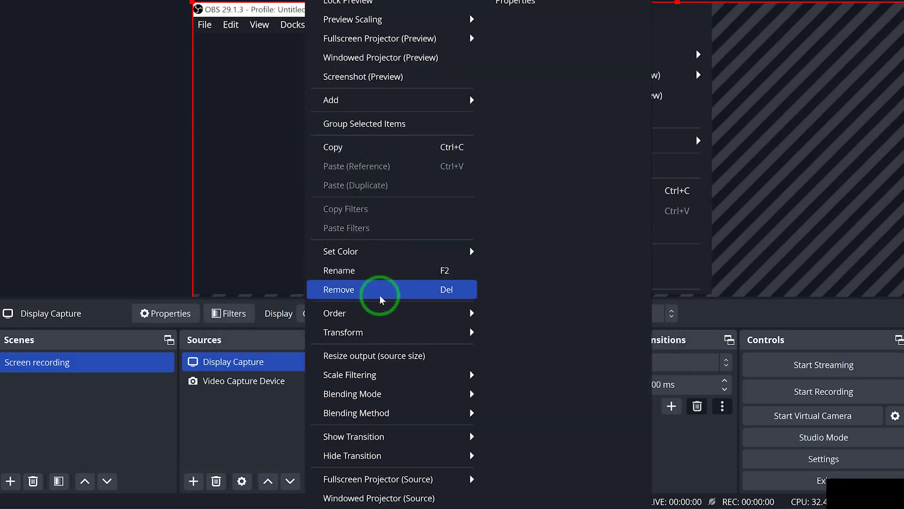
{"action": "mouse_move", "coordinate": [377, 338]}
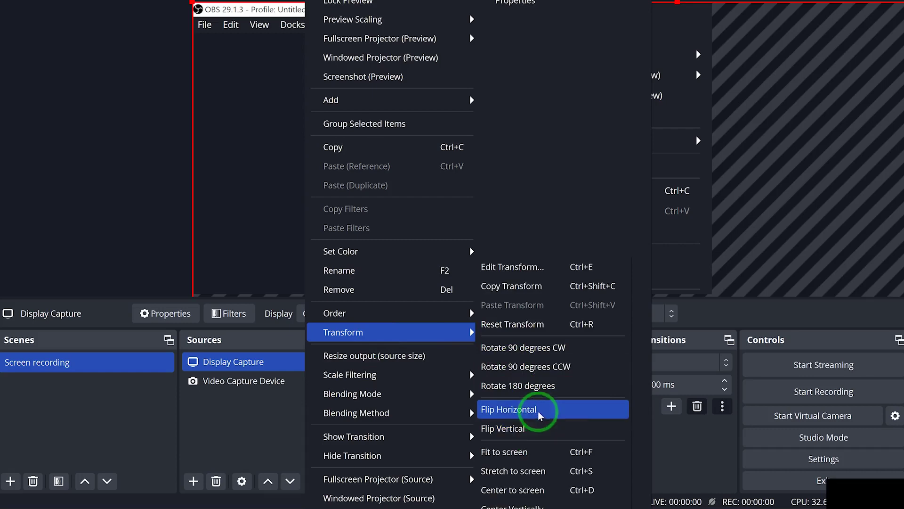
{"action": "left_click", "coordinate": [522, 451]}
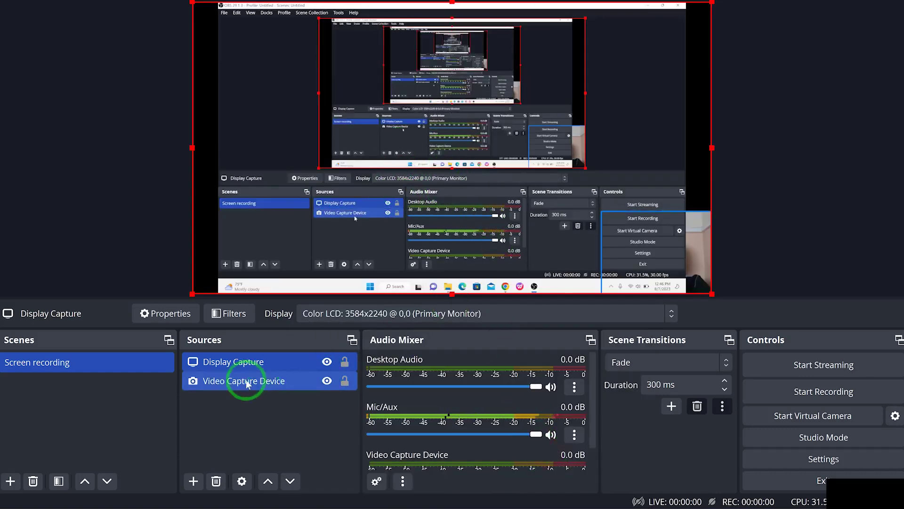
{"action": "left_click", "coordinate": [227, 381]}
{"action": "left_click_drag", "start_coordinate": [227, 382], "coordinate": [215, 365]}
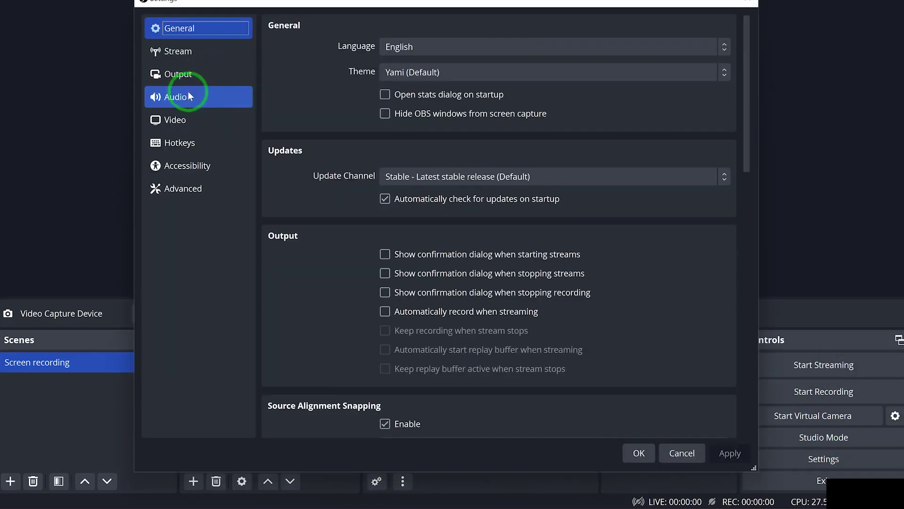
Set Mic/Auxiliary Audio to Microphone (C922 Pro Stream Webcam) in the audio settings and apply the change.
{"action": "left_click", "coordinate": [188, 96]}
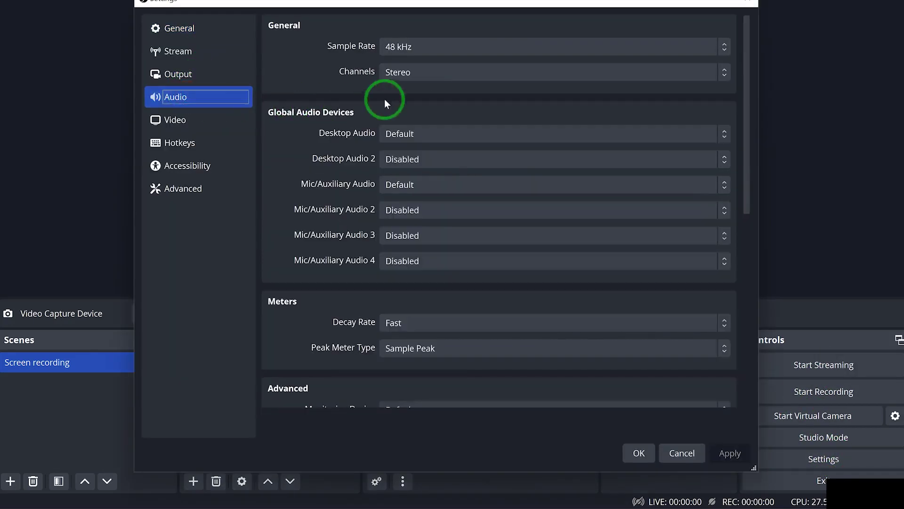
{"action": "scroll", "coordinate": [391, 174], "scroll_direction": "down", "scroll_amount": 2}
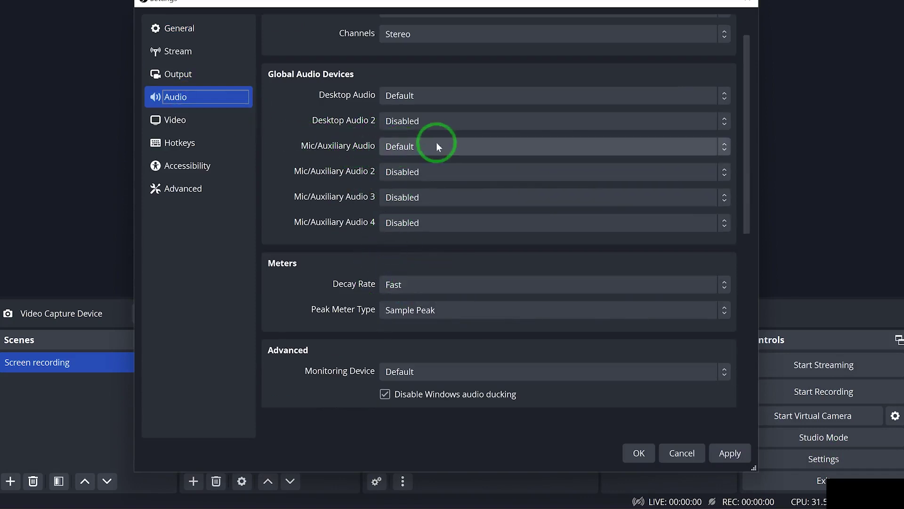
{"action": "left_click", "coordinate": [464, 146]}
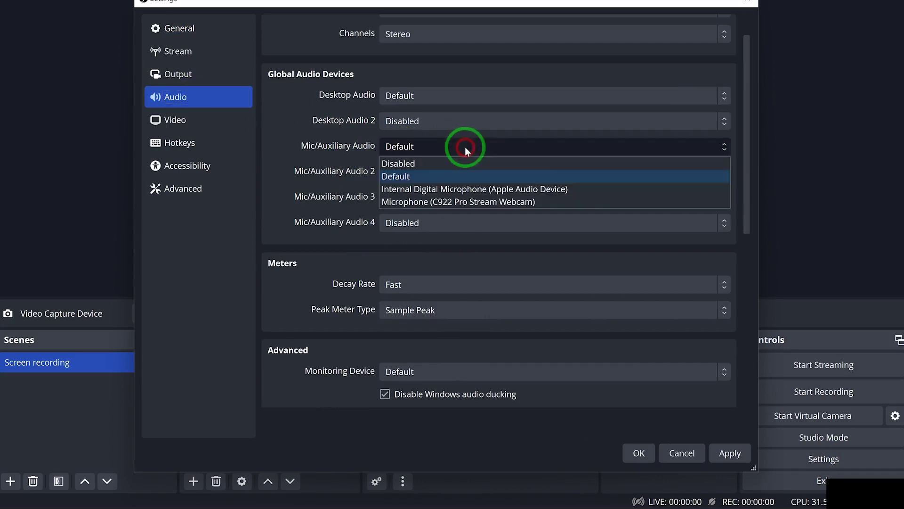
{"action": "left_click", "coordinate": [476, 203]}
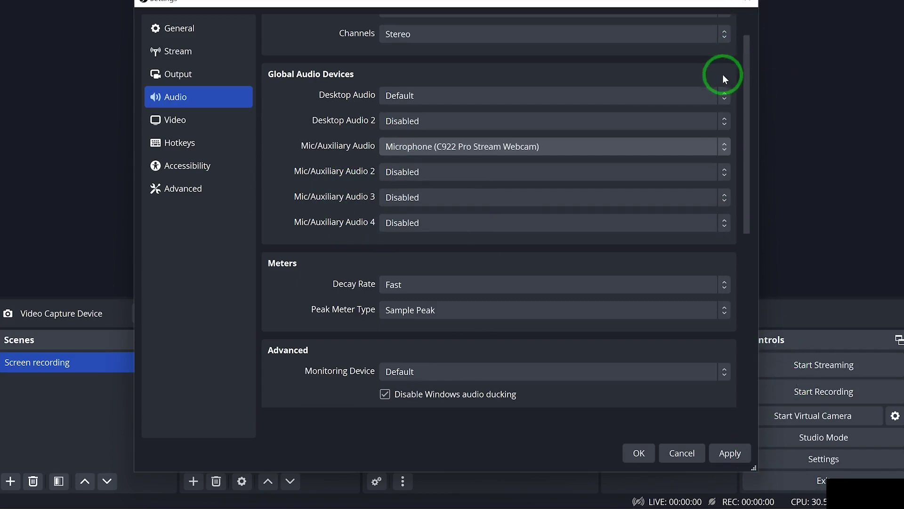
{"action": "left_click", "coordinate": [730, 453]}
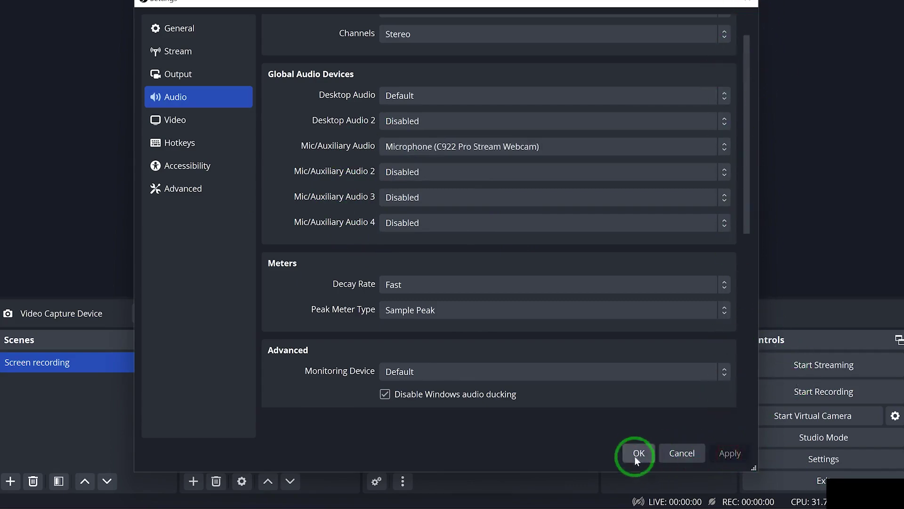
{"action": "left_click", "coordinate": [637, 453]}
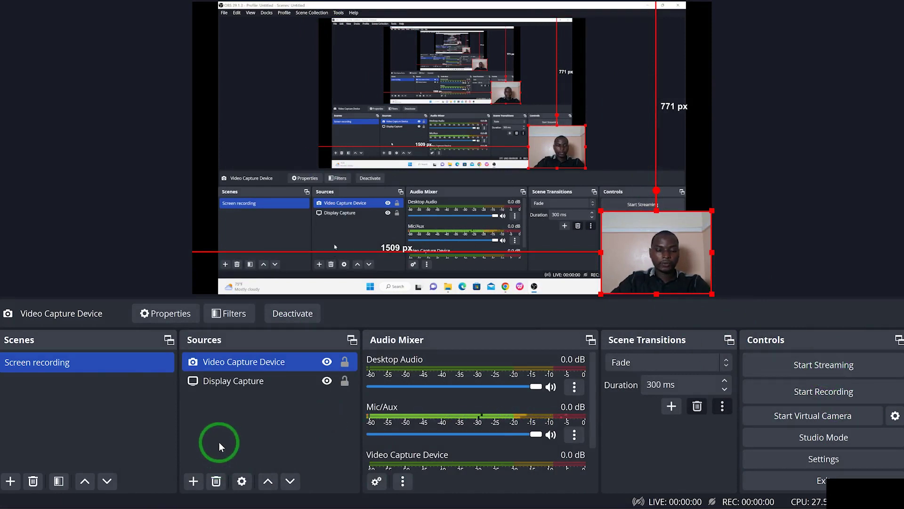
Add an Audio Input Capture source that uses Microphone (C922 Pro Stream Webcam) as its device.
{"action": "left_click", "coordinate": [192, 484]}
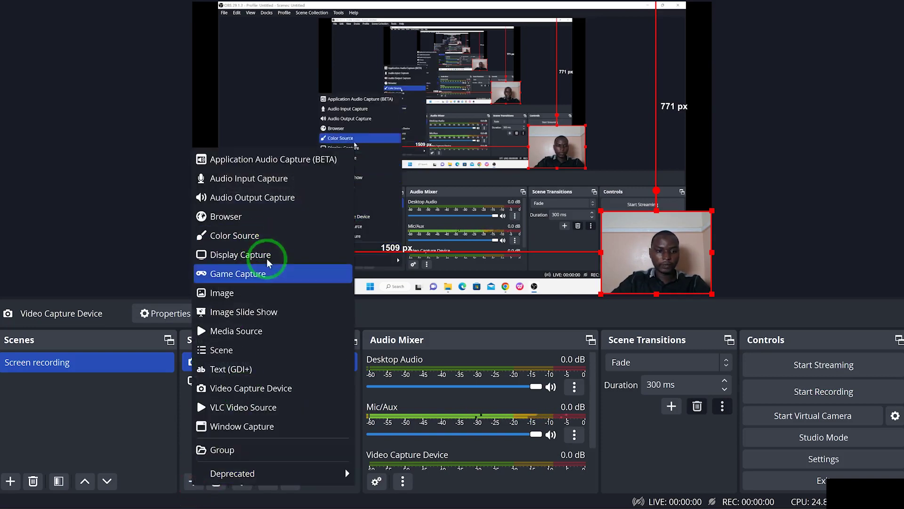
{"action": "left_click", "coordinate": [285, 179]}
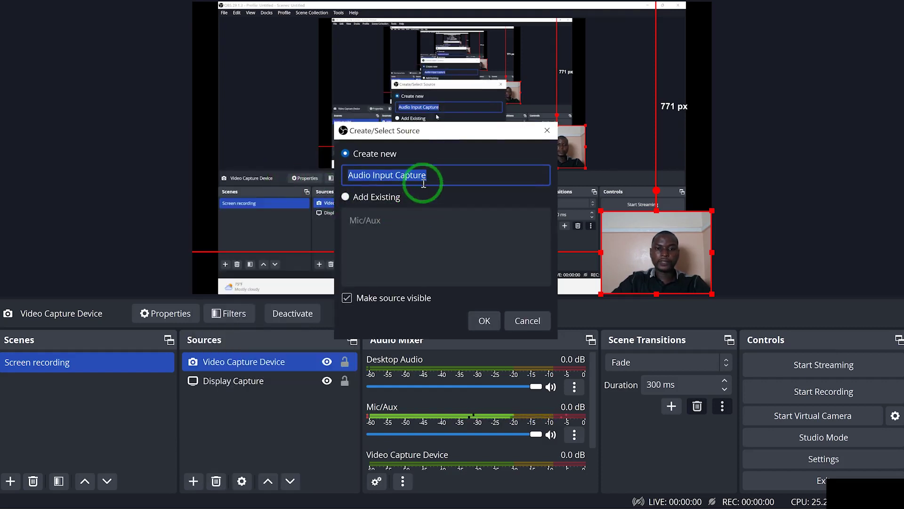
{"action": "left_click", "coordinate": [484, 320]}
{"action": "left_click", "coordinate": [393, 81]}
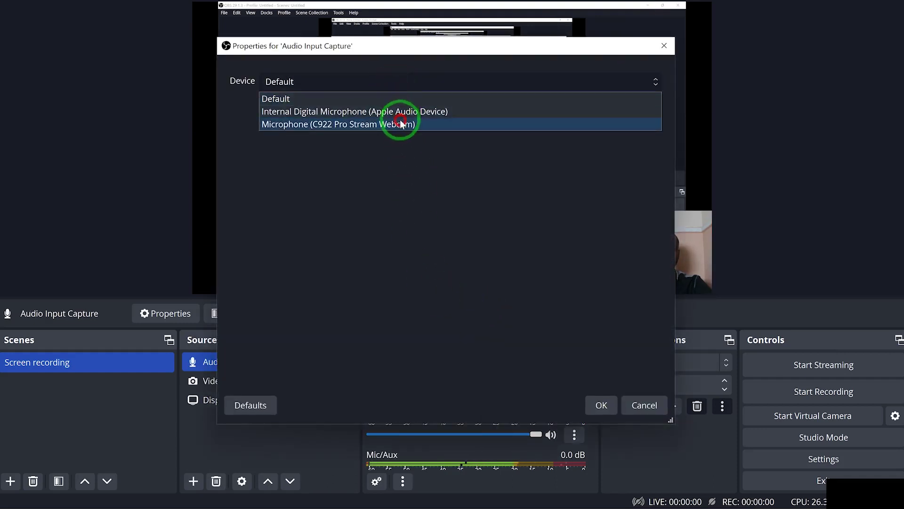
{"action": "left_click", "coordinate": [401, 123]}
{"action": "left_click", "coordinate": [600, 404]}
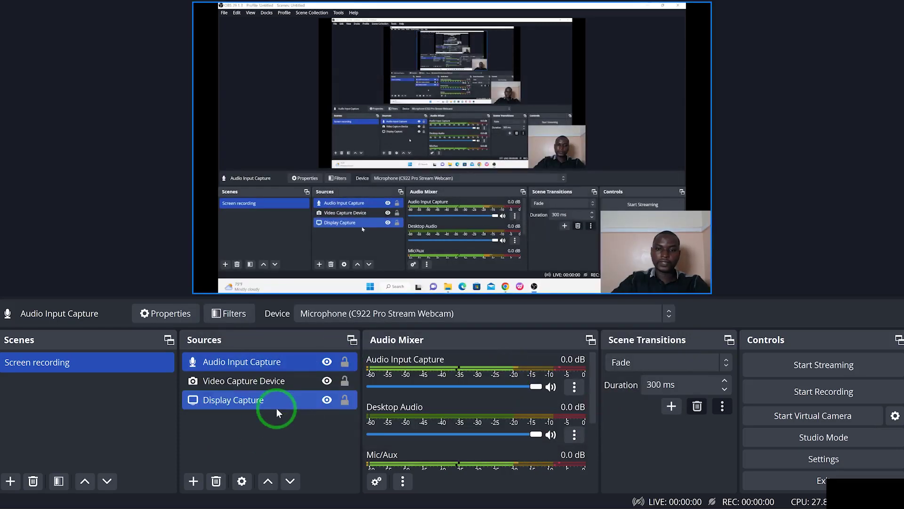
Record a short test that includes opening a new browser tab, and stop the recording back in OBS Studio.
{"action": "left_click", "coordinate": [831, 396]}
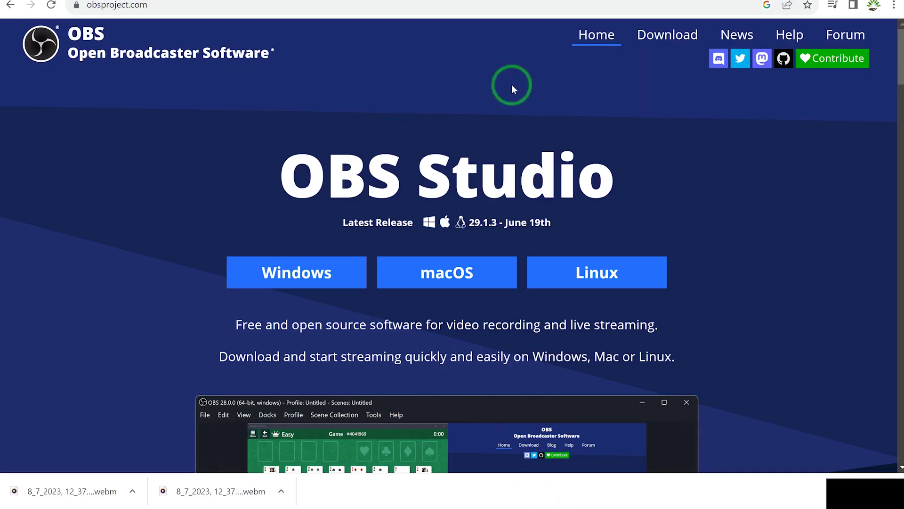
{"action": "key", "text": "ctrl+t"}
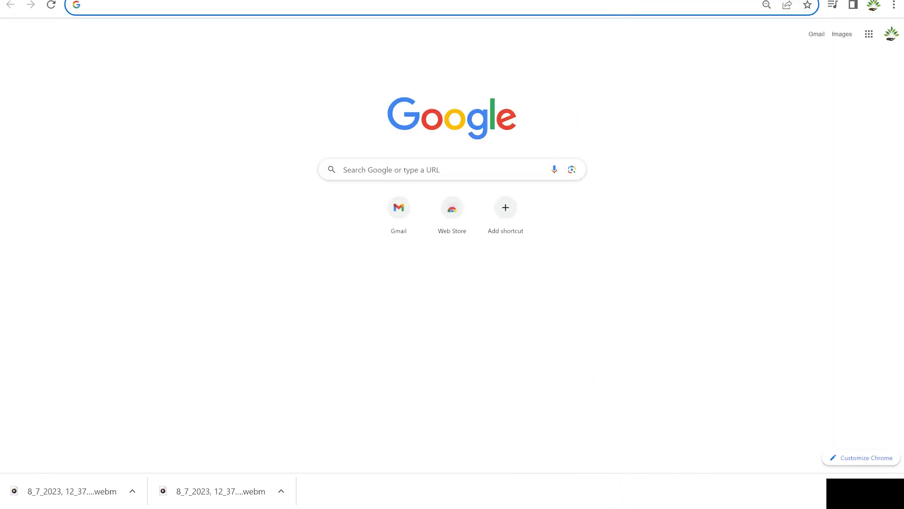
{"action": "key", "text": "alt+Tab"}
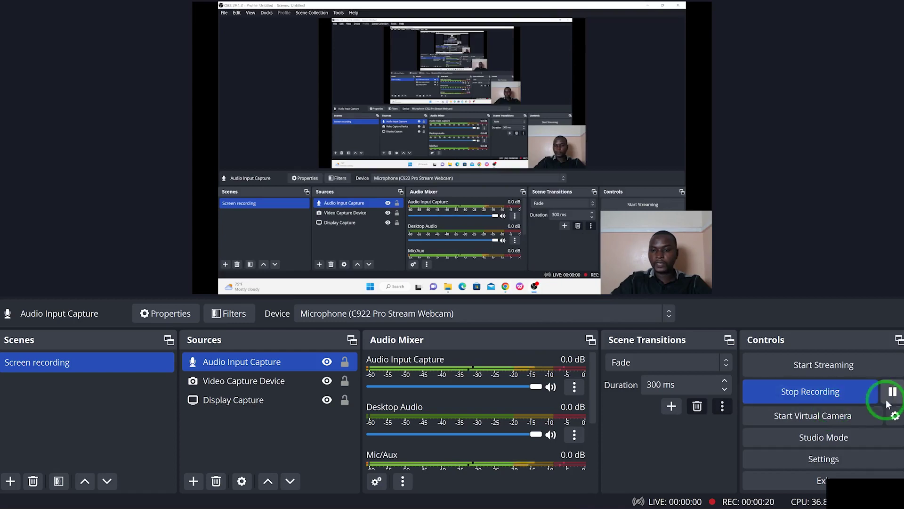
{"action": "left_click", "coordinate": [853, 391]}
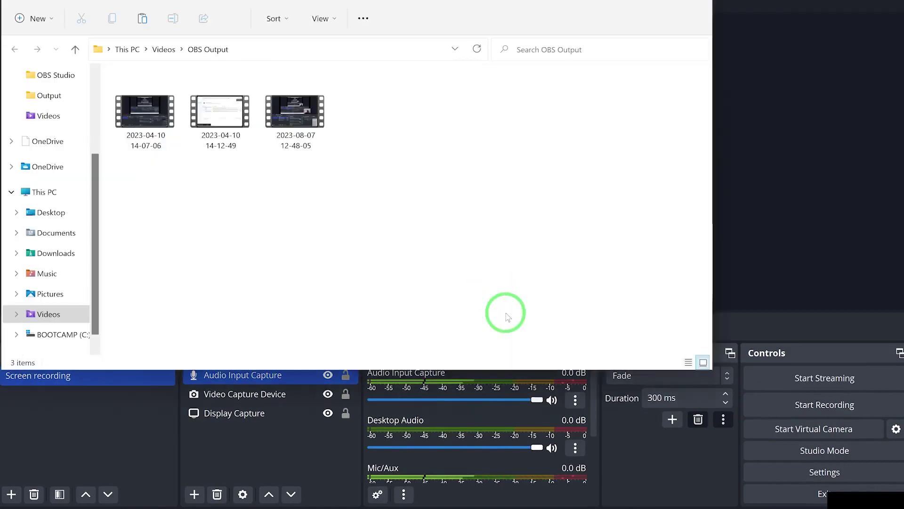
{"action": "left_click", "coordinate": [234, 141]}
{"action": "left_click", "coordinate": [178, 152]}
{"action": "left_click", "coordinate": [374, 282]}
{"action": "left_click", "coordinate": [299, 150]}
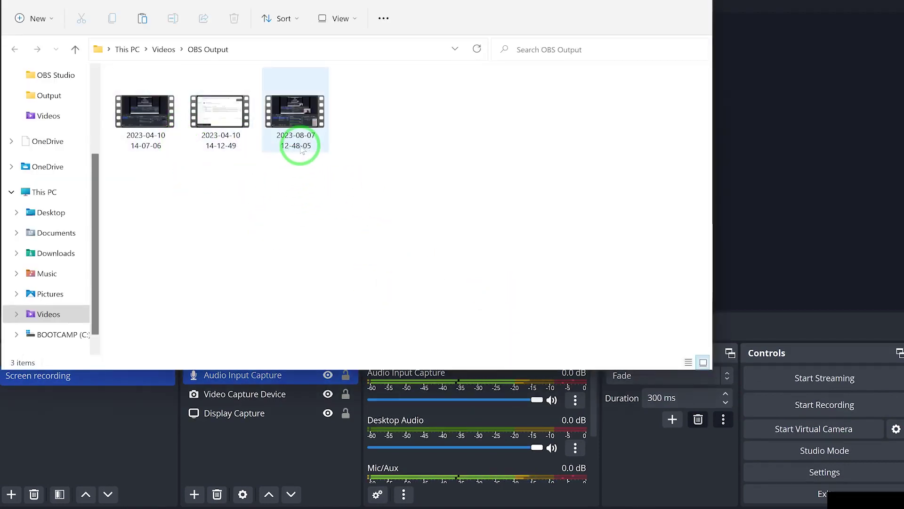
{"action": "left_click", "coordinate": [302, 149]}
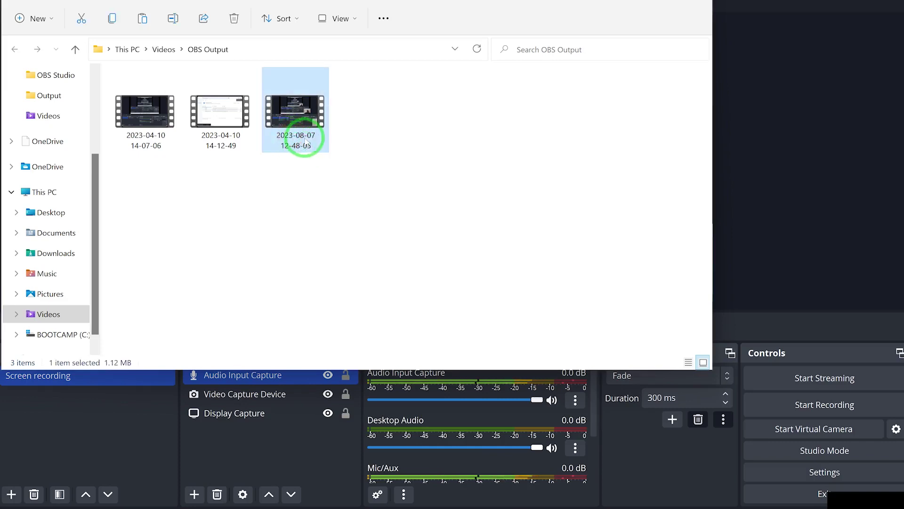
{"action": "double_click", "coordinate": [306, 141]}
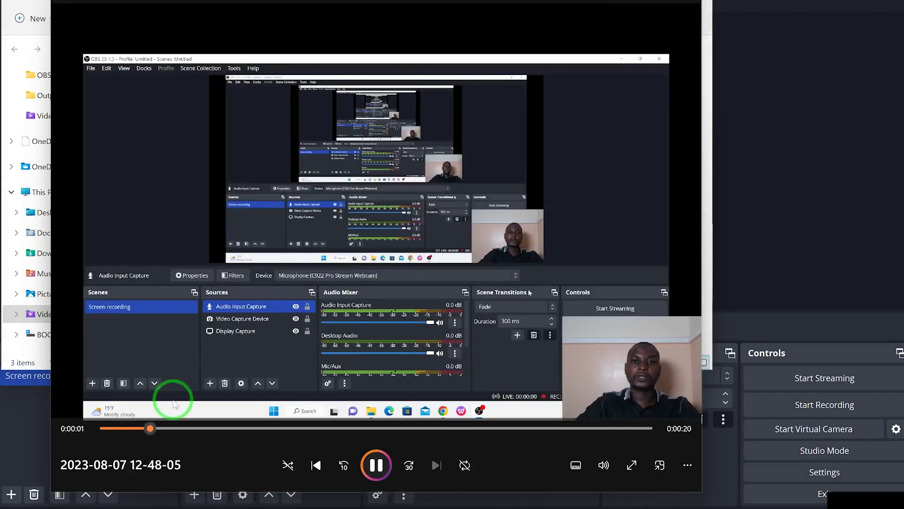
{"action": "left_click", "coordinate": [383, 474]}
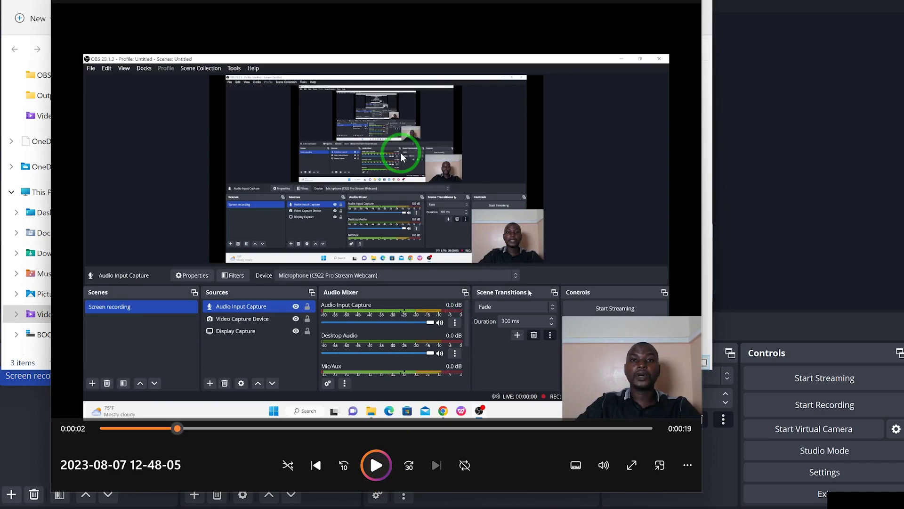
{"action": "left_click", "coordinate": [692, 2]}
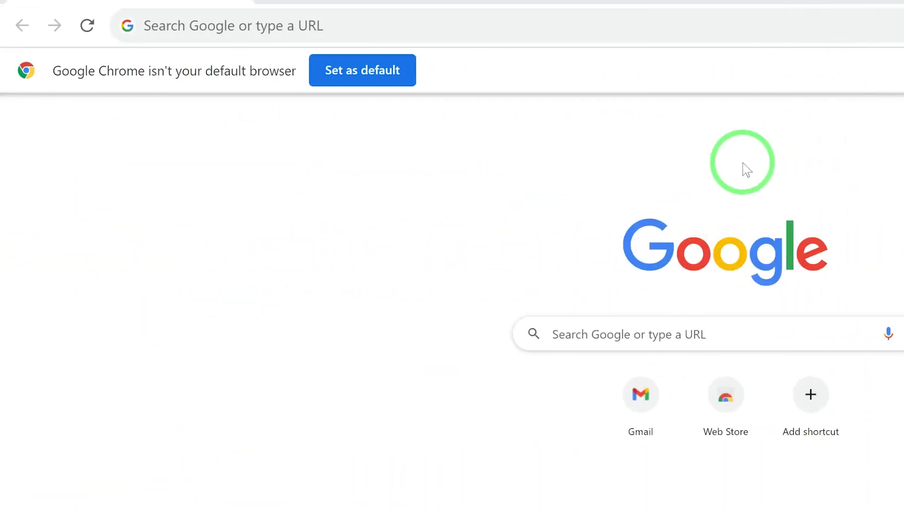
Search the web for "sharex" in the browser.
{"action": "left_click", "coordinate": [309, 19]}
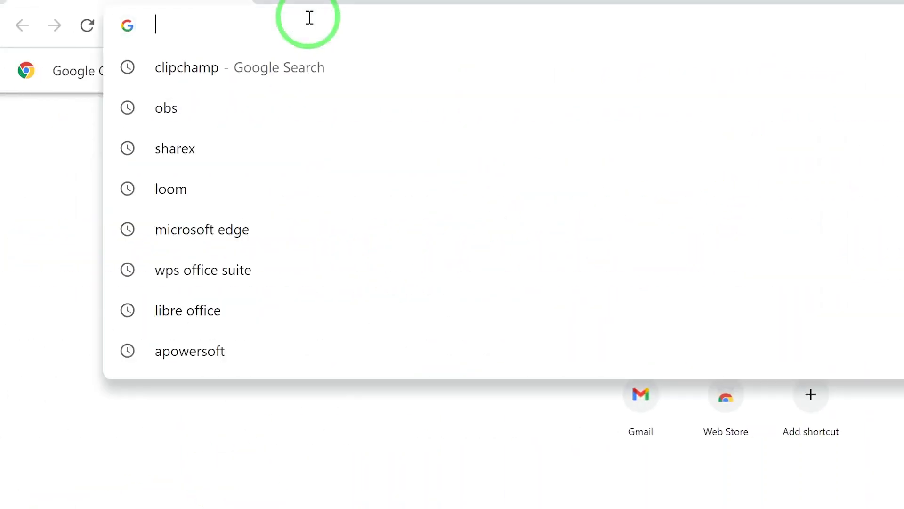
{"action": "type", "text": "sharex"}
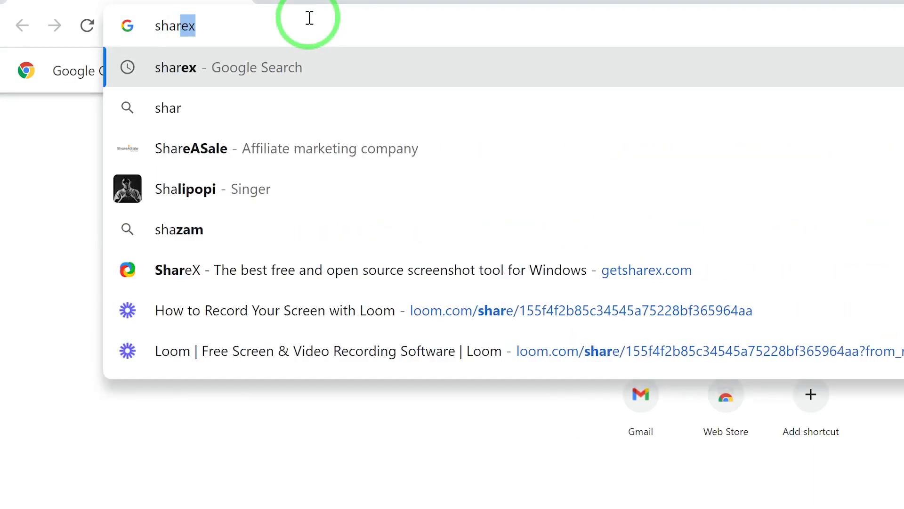
{"action": "key", "text": "Return"}
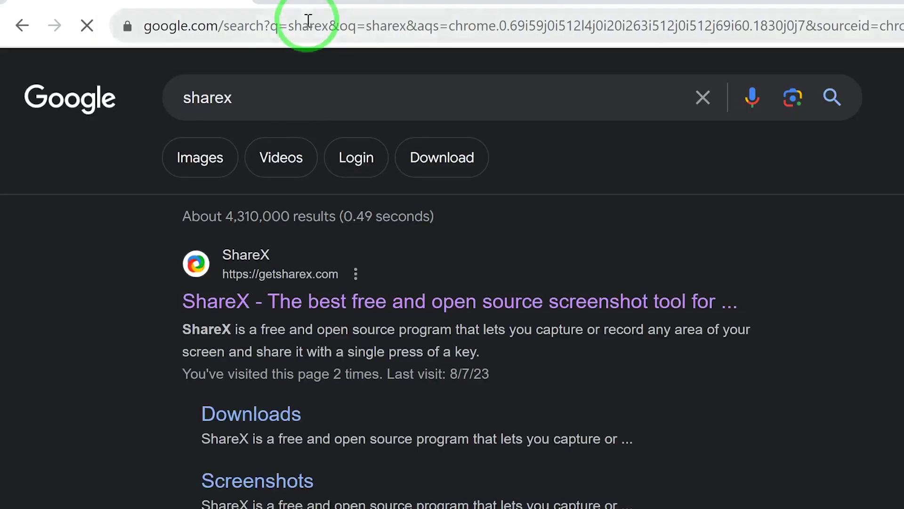
Open the official ShareX website from the search results and look over its home page.
{"action": "left_click", "coordinate": [353, 311]}
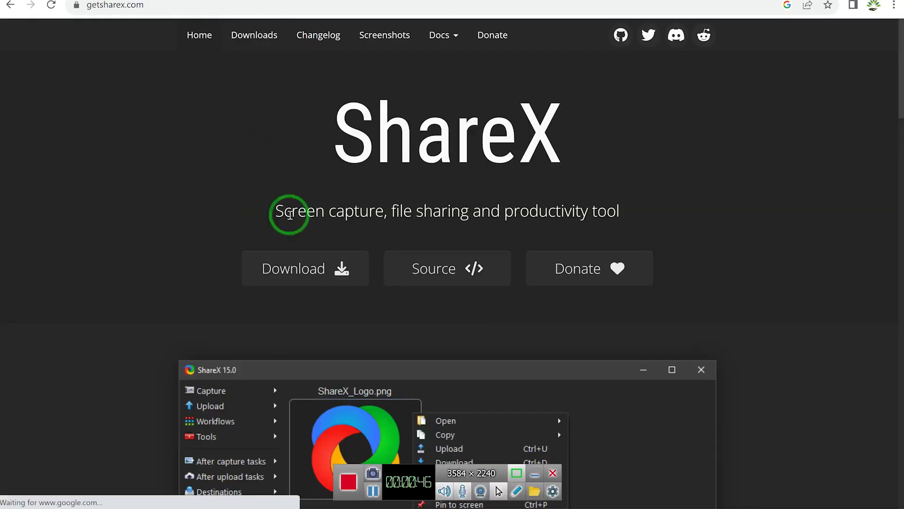
{"action": "scroll", "coordinate": [295, 254], "scroll_direction": "down", "scroll_amount": 7}
{"action": "scroll", "coordinate": [295, 254], "scroll_direction": "up", "scroll_amount": 7}
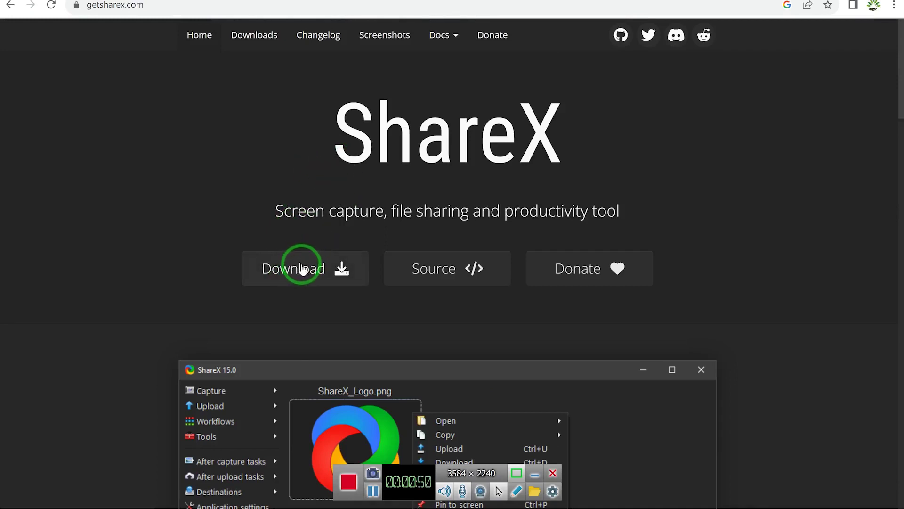
{"action": "left_click", "coordinate": [536, 475]}
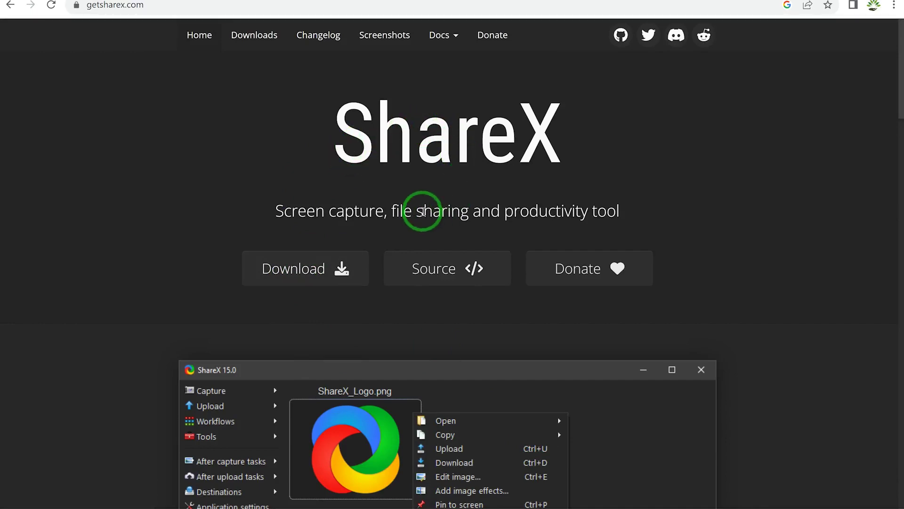
{"action": "scroll", "coordinate": [419, 230], "scroll_direction": "down", "scroll_amount": 5}
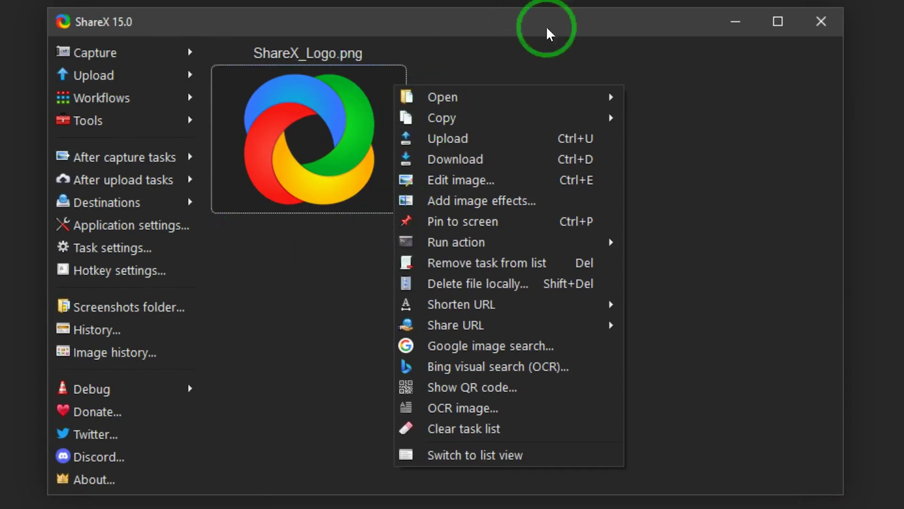
{"action": "scroll", "coordinate": [263, 224], "scroll_direction": "up", "scroll_amount": 8}
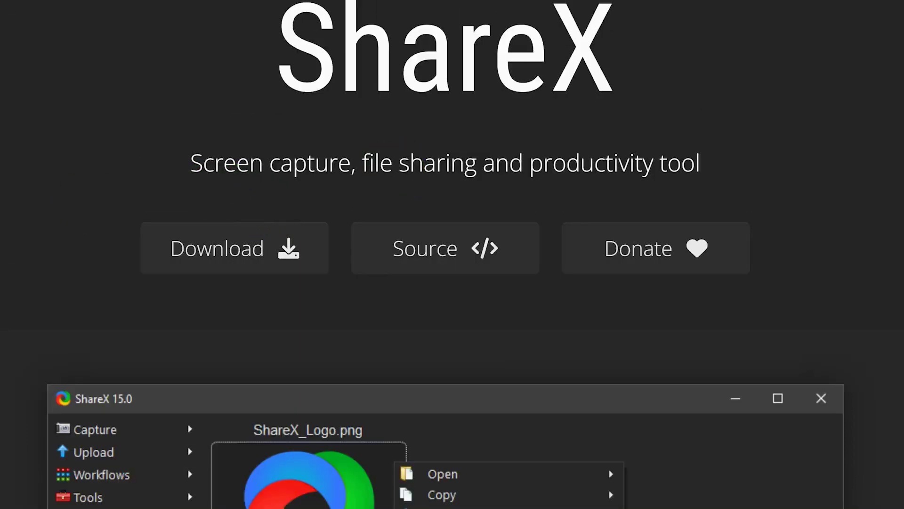
Launch the ShareX desktop app, review its hotkey settings and close them.
{"action": "key", "text": "super"}
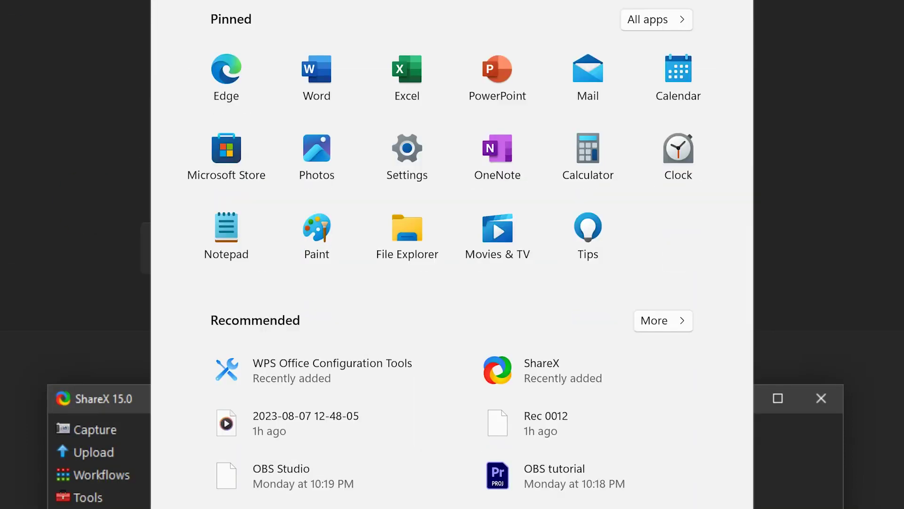
{"action": "left_click", "coordinate": [527, 362]}
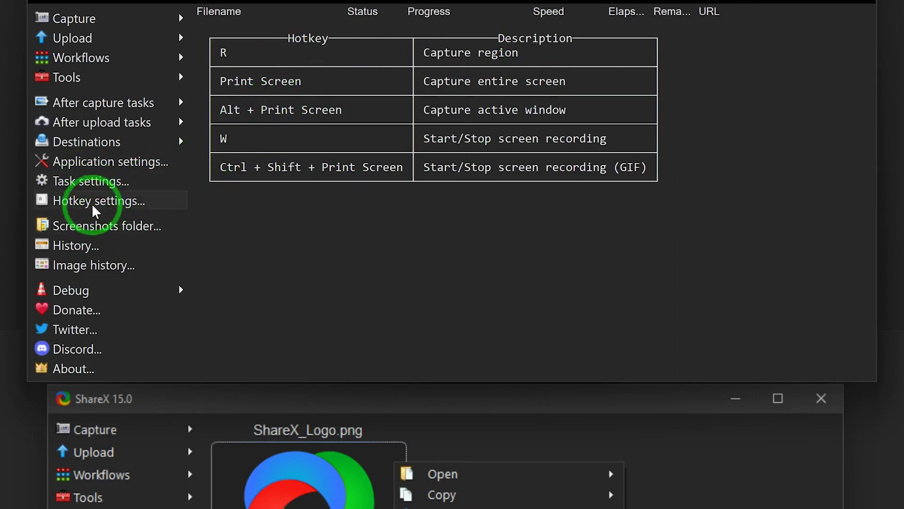
{"action": "left_click", "coordinate": [68, 204]}
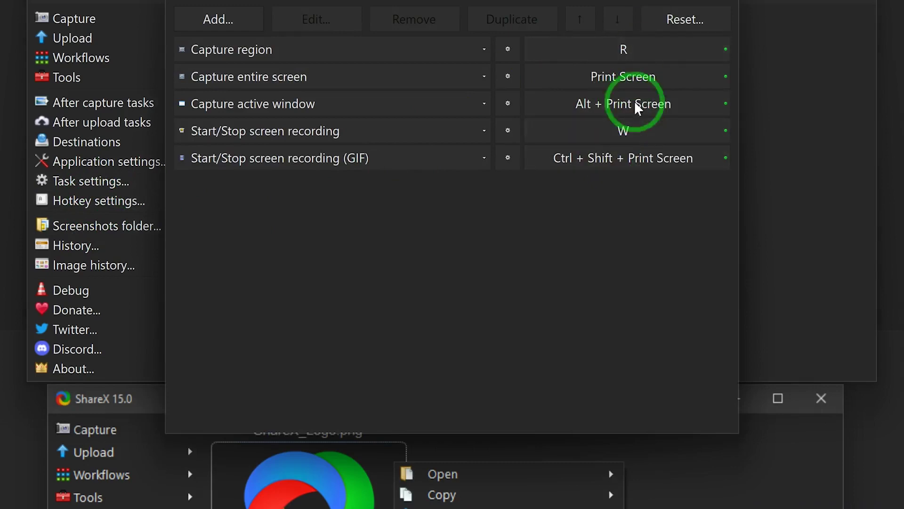
{"action": "left_click", "coordinate": [727, 3]}
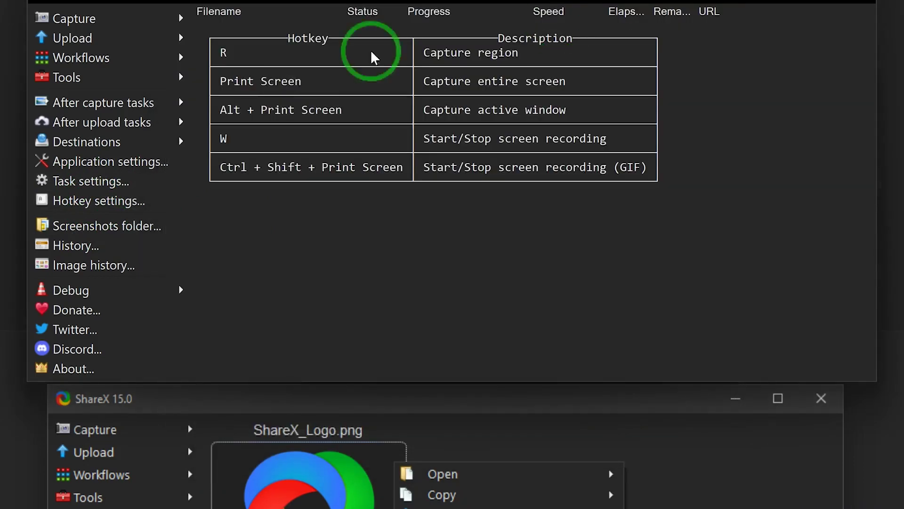
In the screen recorder's recording options, check the video sources and choose Internal Digital Microphone as the audio source.
{"action": "left_click", "coordinate": [108, 183]}
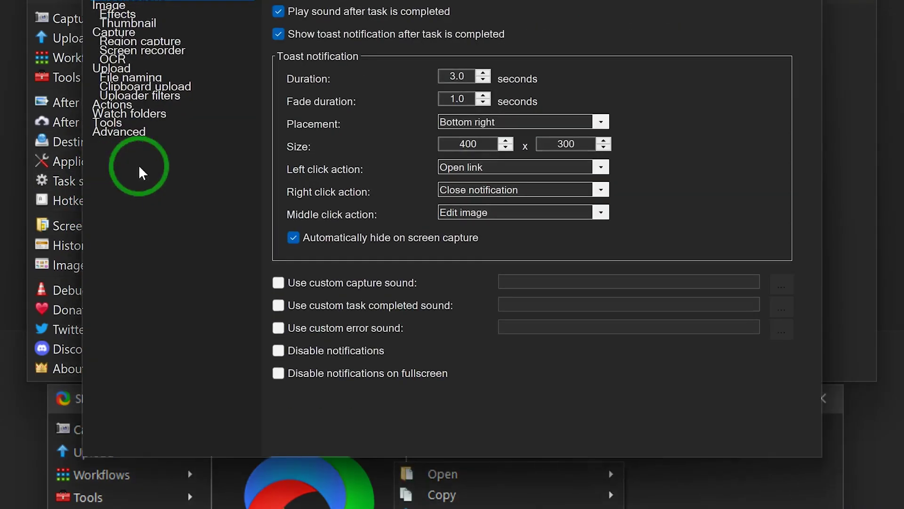
{"action": "left_click", "coordinate": [164, 52]}
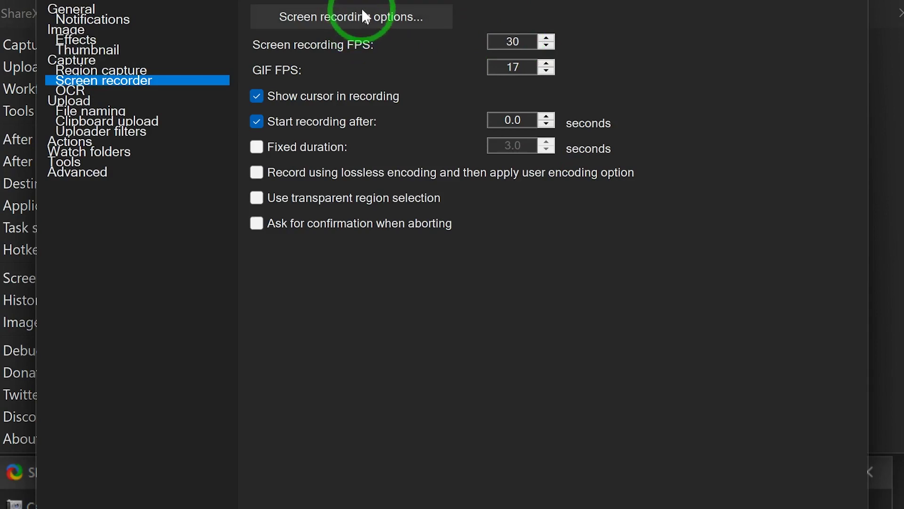
{"action": "left_click", "coordinate": [398, 15]}
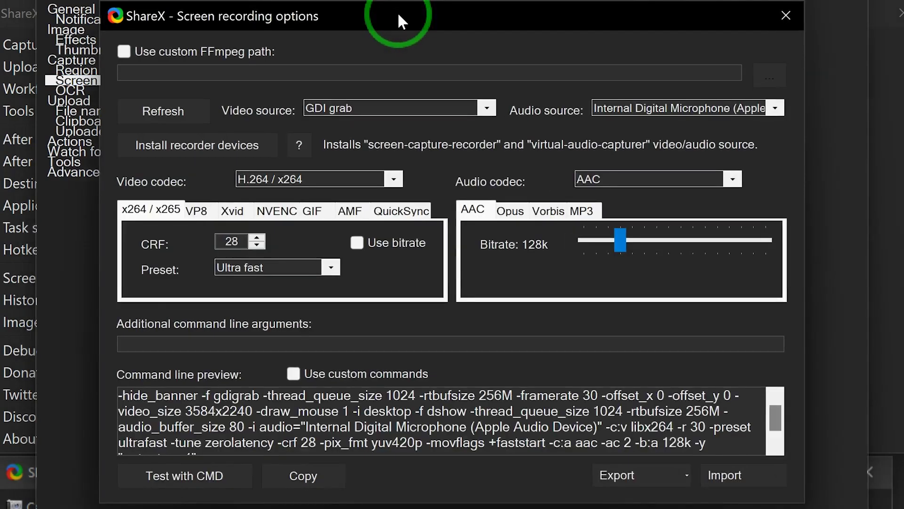
{"action": "left_click", "coordinate": [485, 110]}
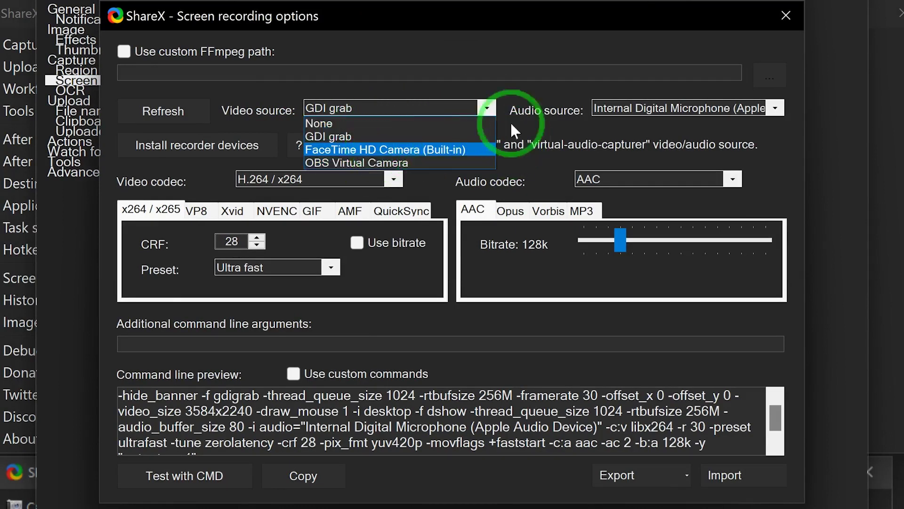
{"action": "left_click", "coordinate": [487, 104]}
{"action": "left_click", "coordinate": [776, 109]}
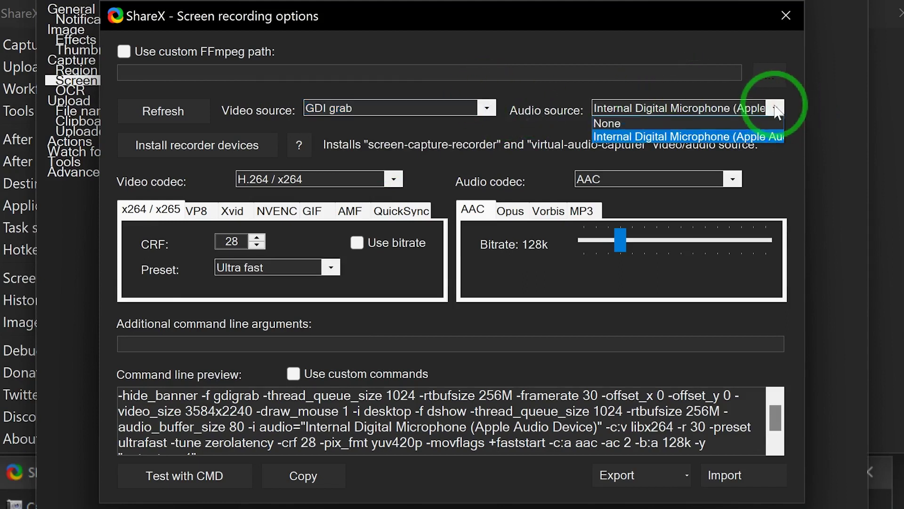
{"action": "left_click", "coordinate": [760, 135]}
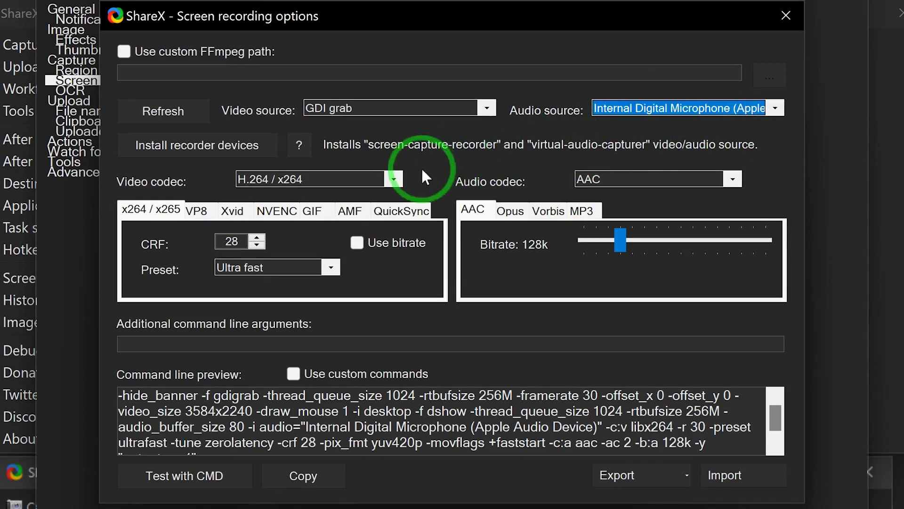
Review the video and audio codec choices, keeping H.264 / x264 and AAC, and close the recording options and task settings.
{"action": "left_click", "coordinate": [393, 179]}
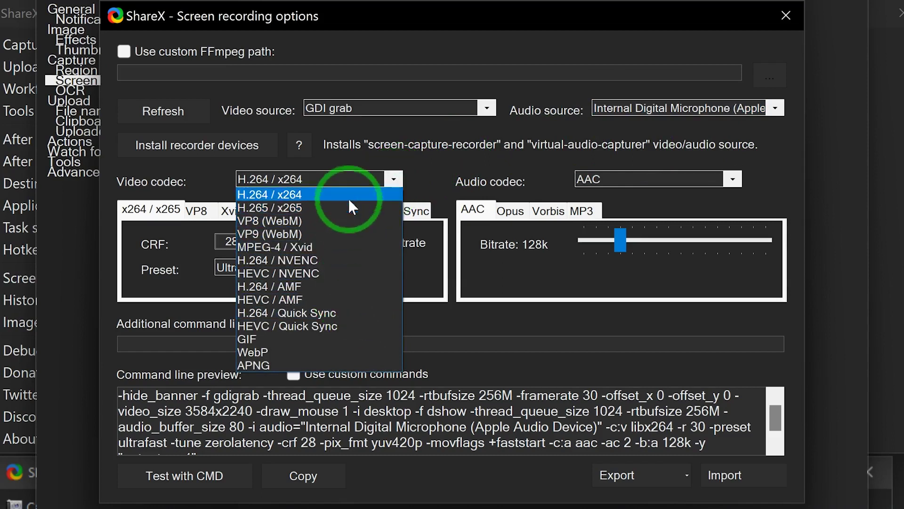
{"action": "left_click", "coordinate": [417, 157]}
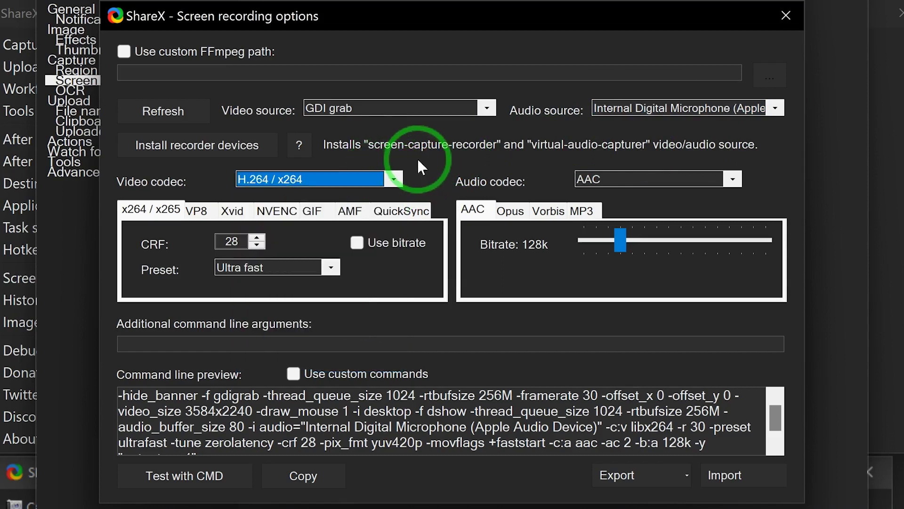
{"action": "left_click", "coordinate": [725, 180]}
{"action": "left_click", "coordinate": [754, 184]}
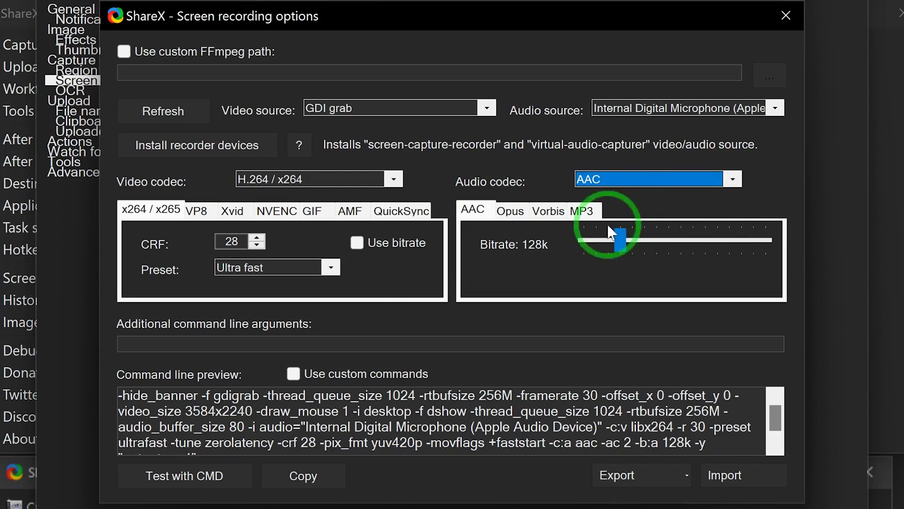
{"action": "left_click", "coordinate": [785, 16]}
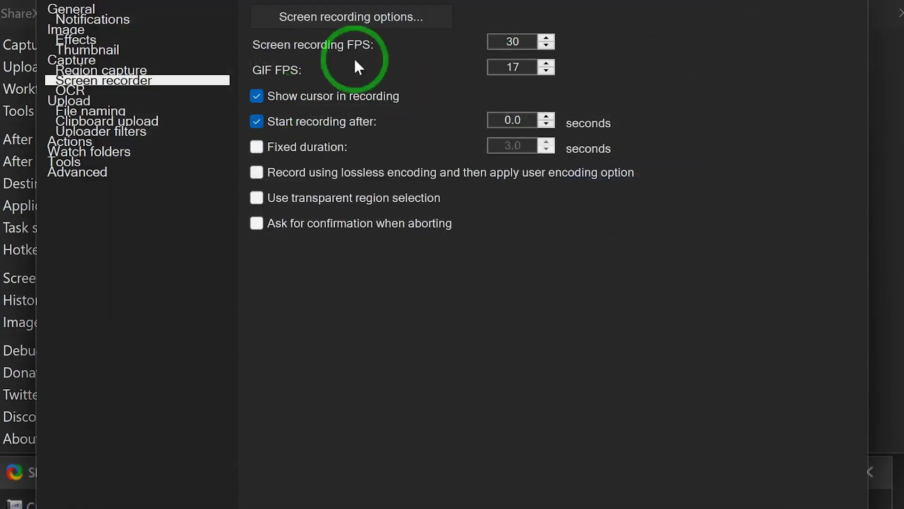
{"action": "left_click", "coordinate": [838, 2]}
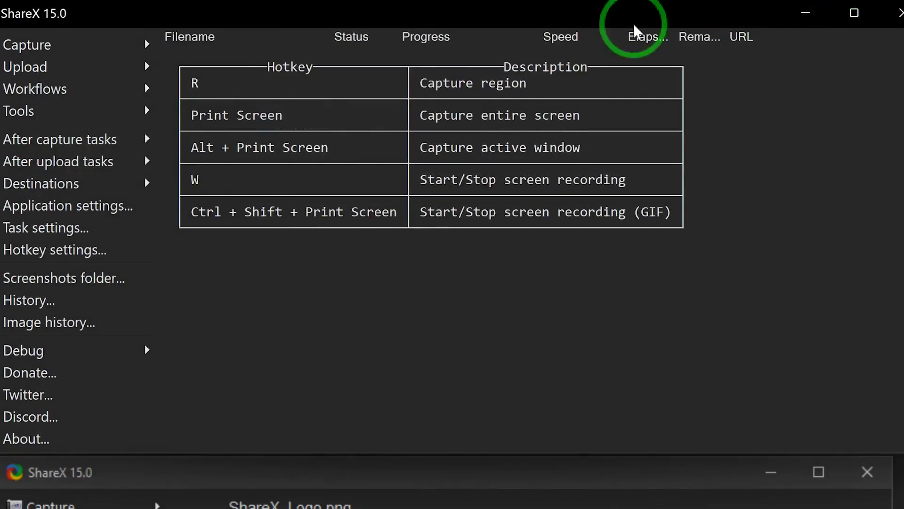
Make a short screen recording of a region about 3233 by 1729 pixels covering most of the screen, and stop it.
{"action": "mouse_move", "coordinate": [142, 45]}
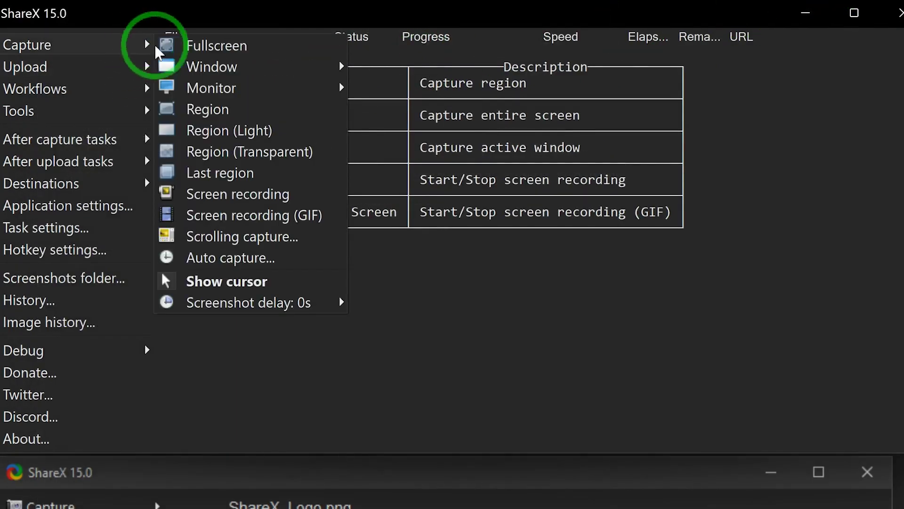
{"action": "left_click", "coordinate": [236, 200]}
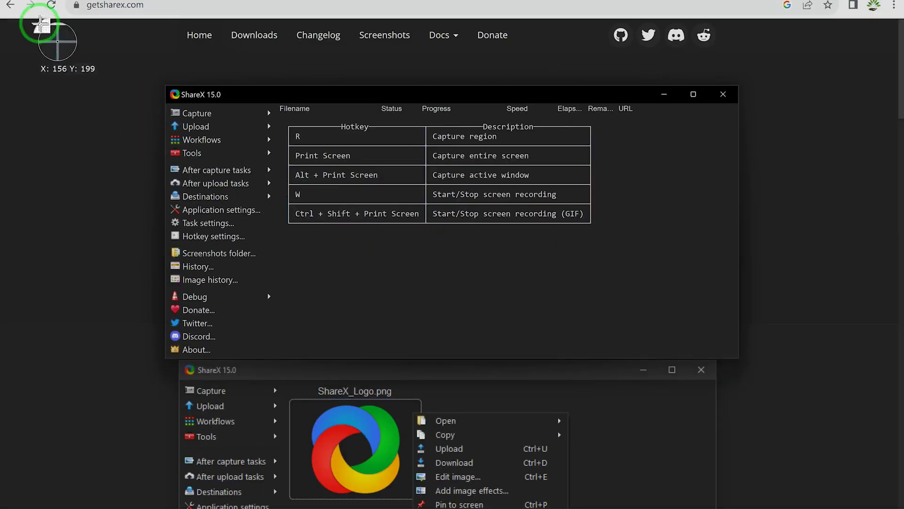
{"action": "left_click_drag", "start_coordinate": [43, 23], "coordinate": [865, 463]}
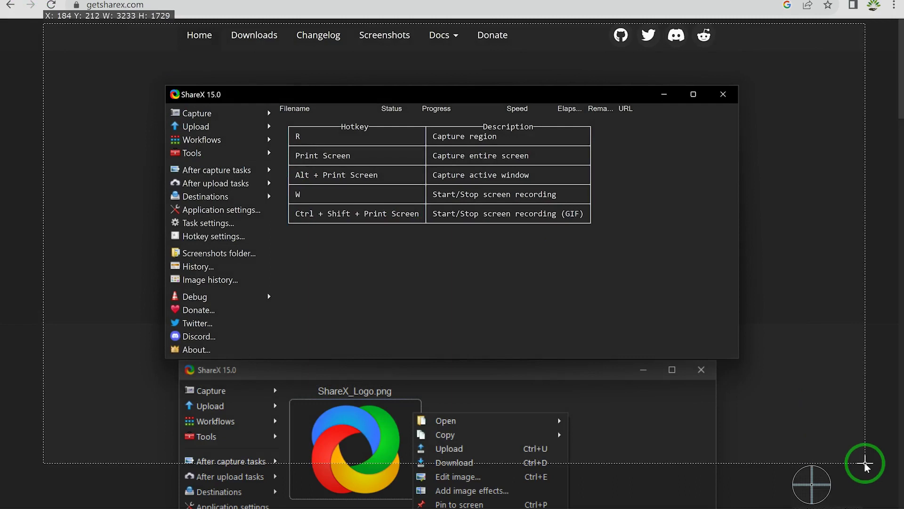
{"action": "left_click_drag", "start_coordinate": [865, 462], "coordinate": [866, 463]}
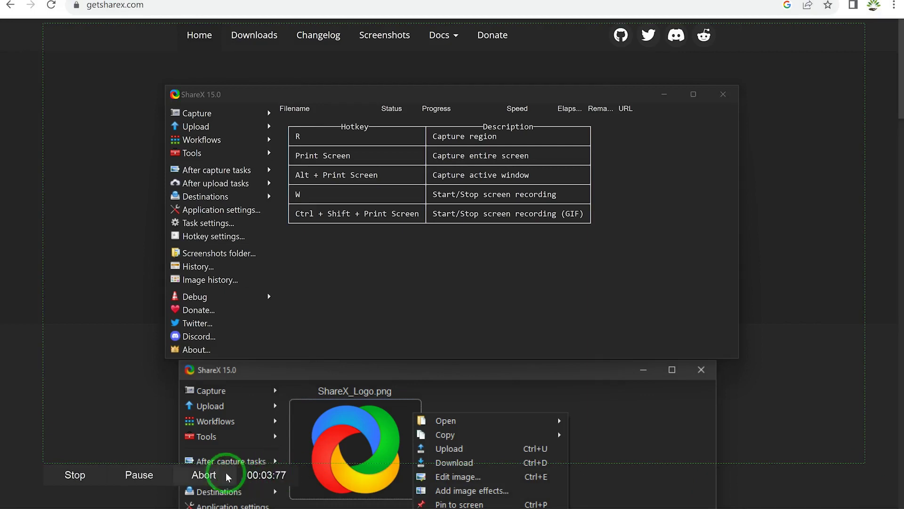
{"action": "left_click", "coordinate": [61, 474]}
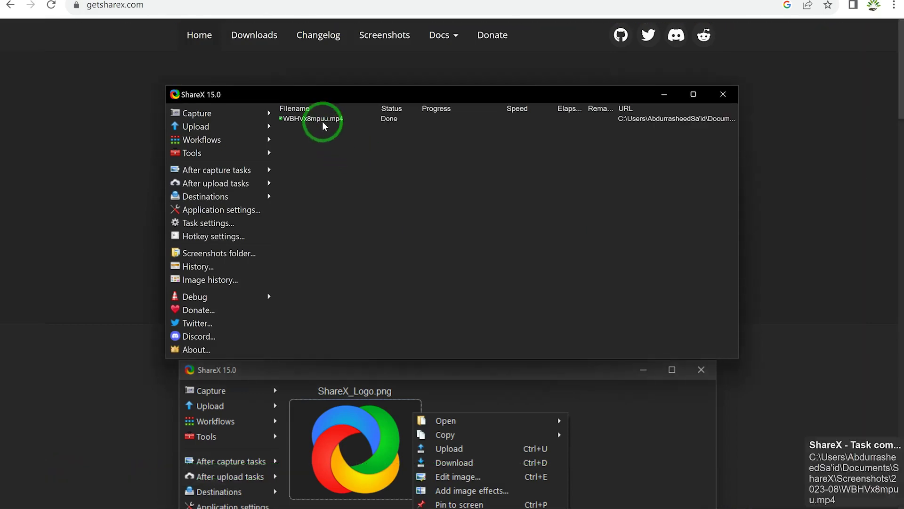
Select the finished recording in the task list and look over the available capture modes.
{"action": "left_click", "coordinate": [323, 122]}
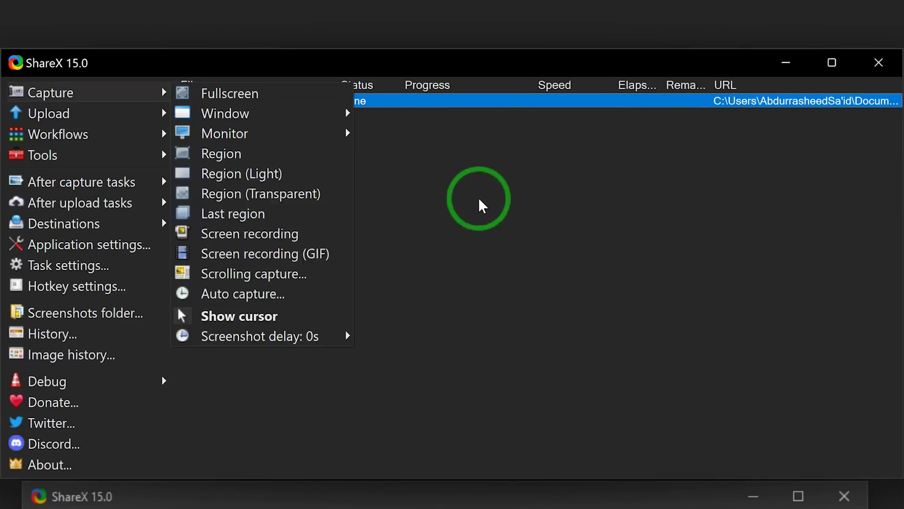
{"action": "left_click", "coordinate": [489, 199]}
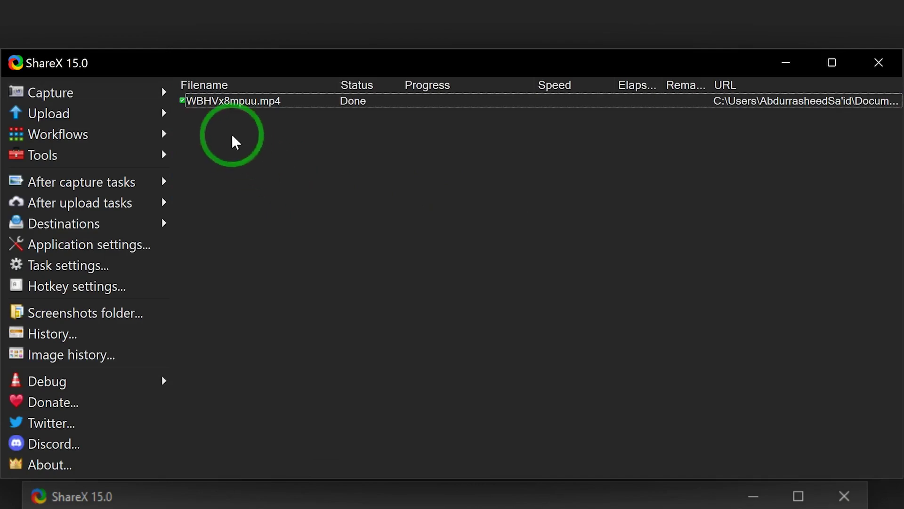